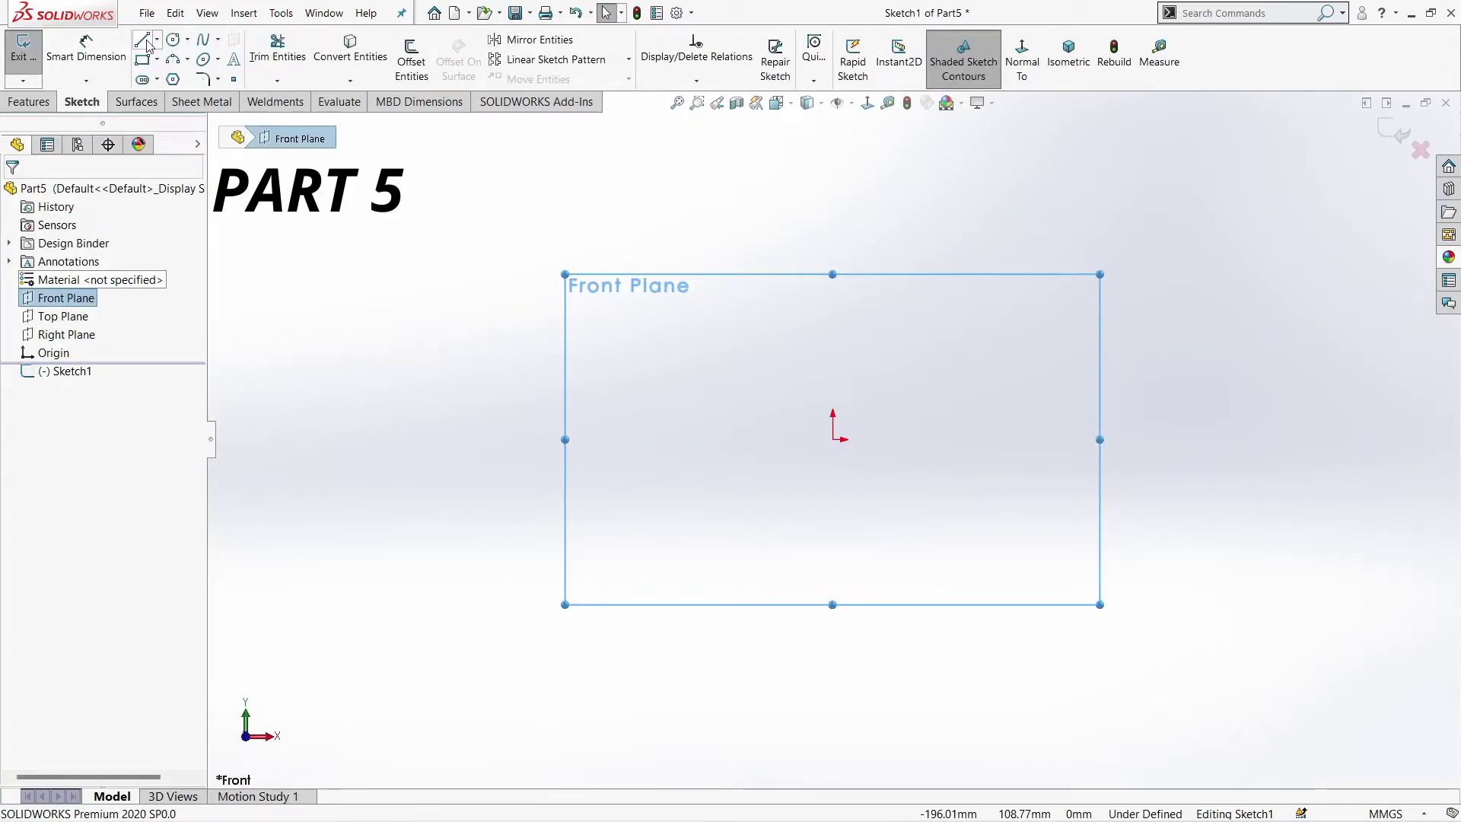
Draw the stepped outline from the origin as connected lines: base, right edge, V-notch and left step
click(142, 40)
click(840, 439)
click(1223, 440)
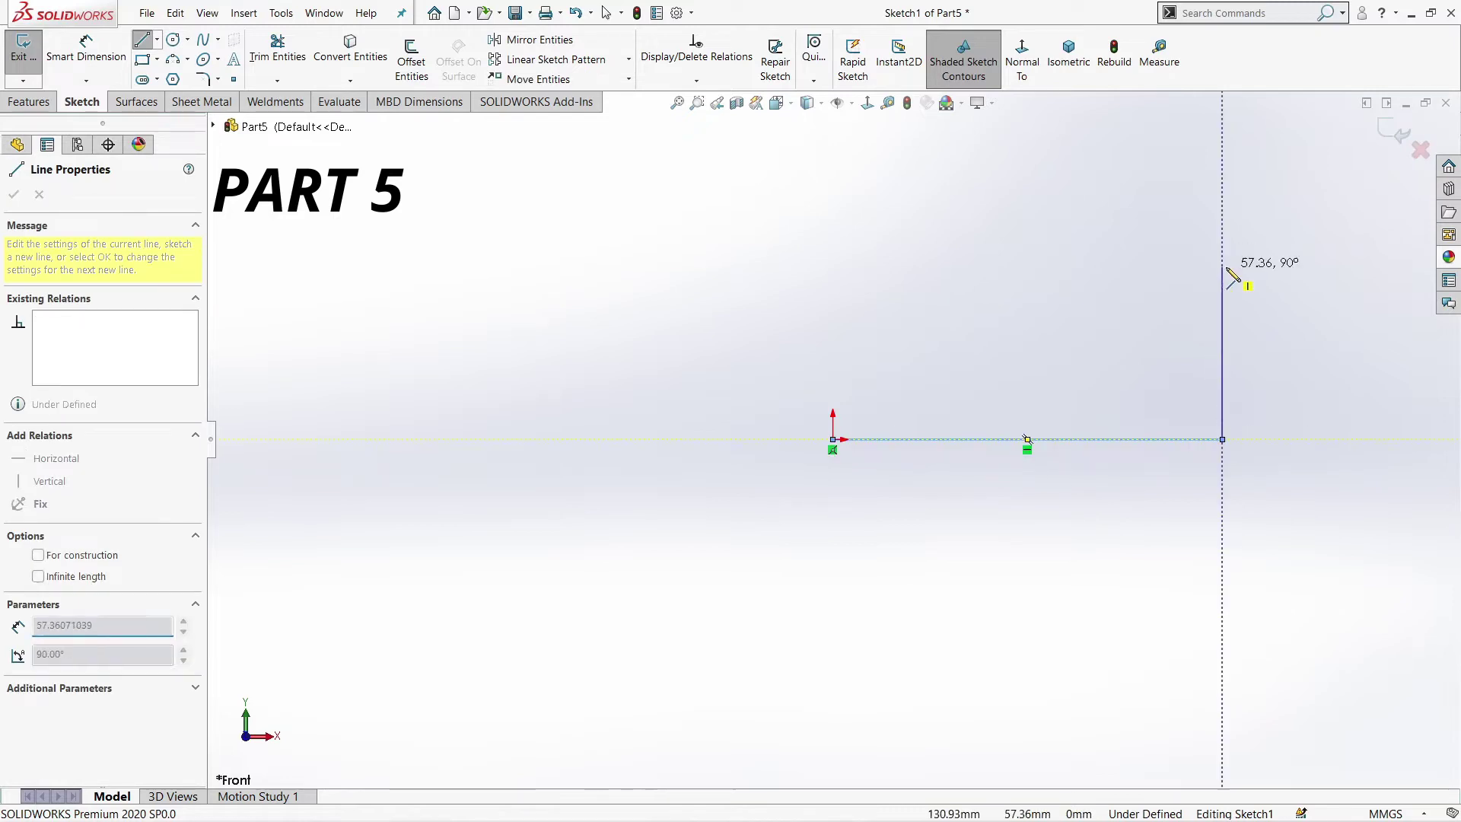
click(1223, 267)
click(1063, 337)
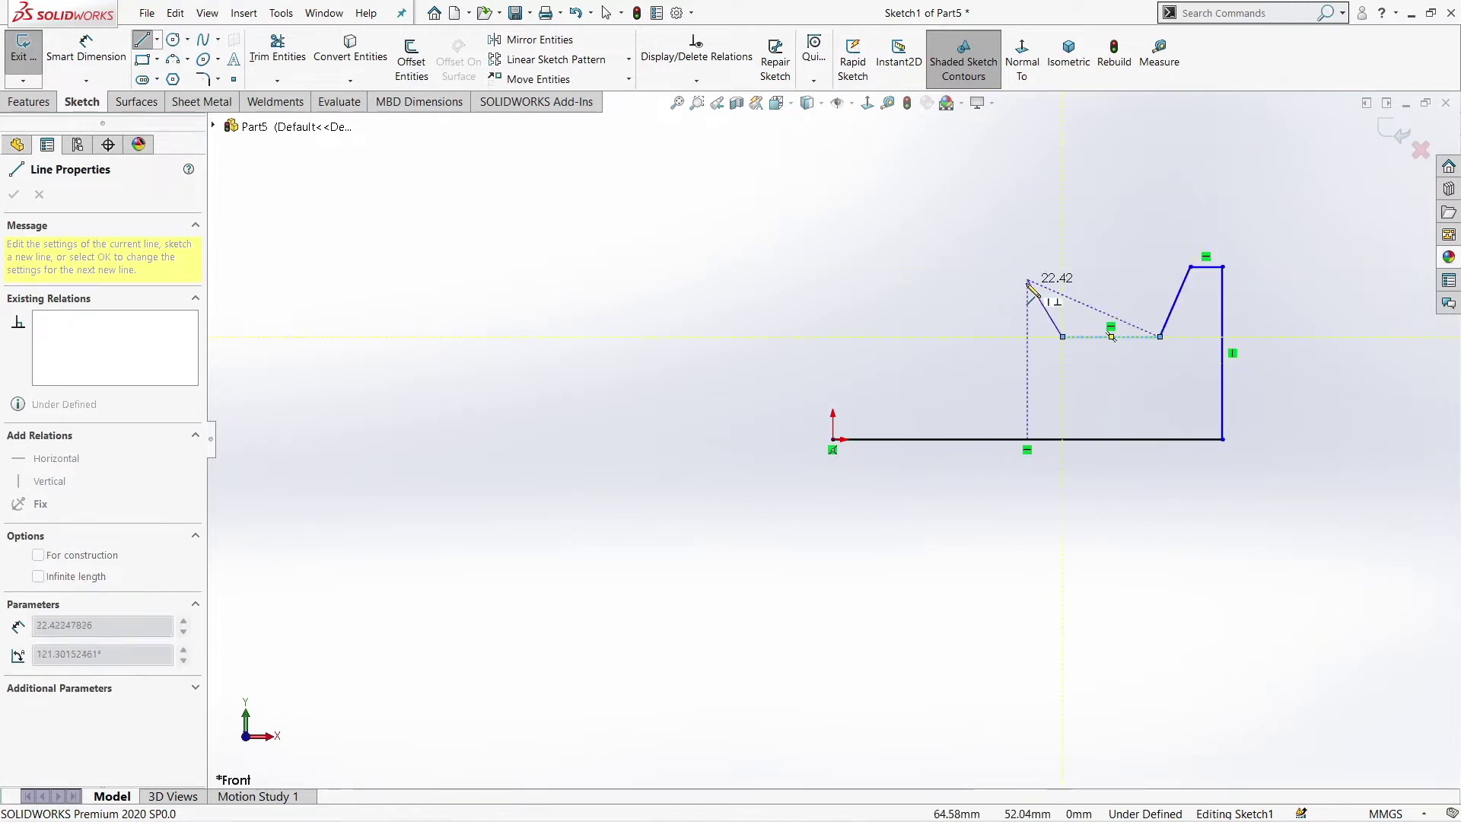
click(999, 266)
click(965, 347)
click(833, 347)
Close the profile at the origin and dimension the step 7.50 wide and the base 18.00 long
click(833, 439)
key(Escape)
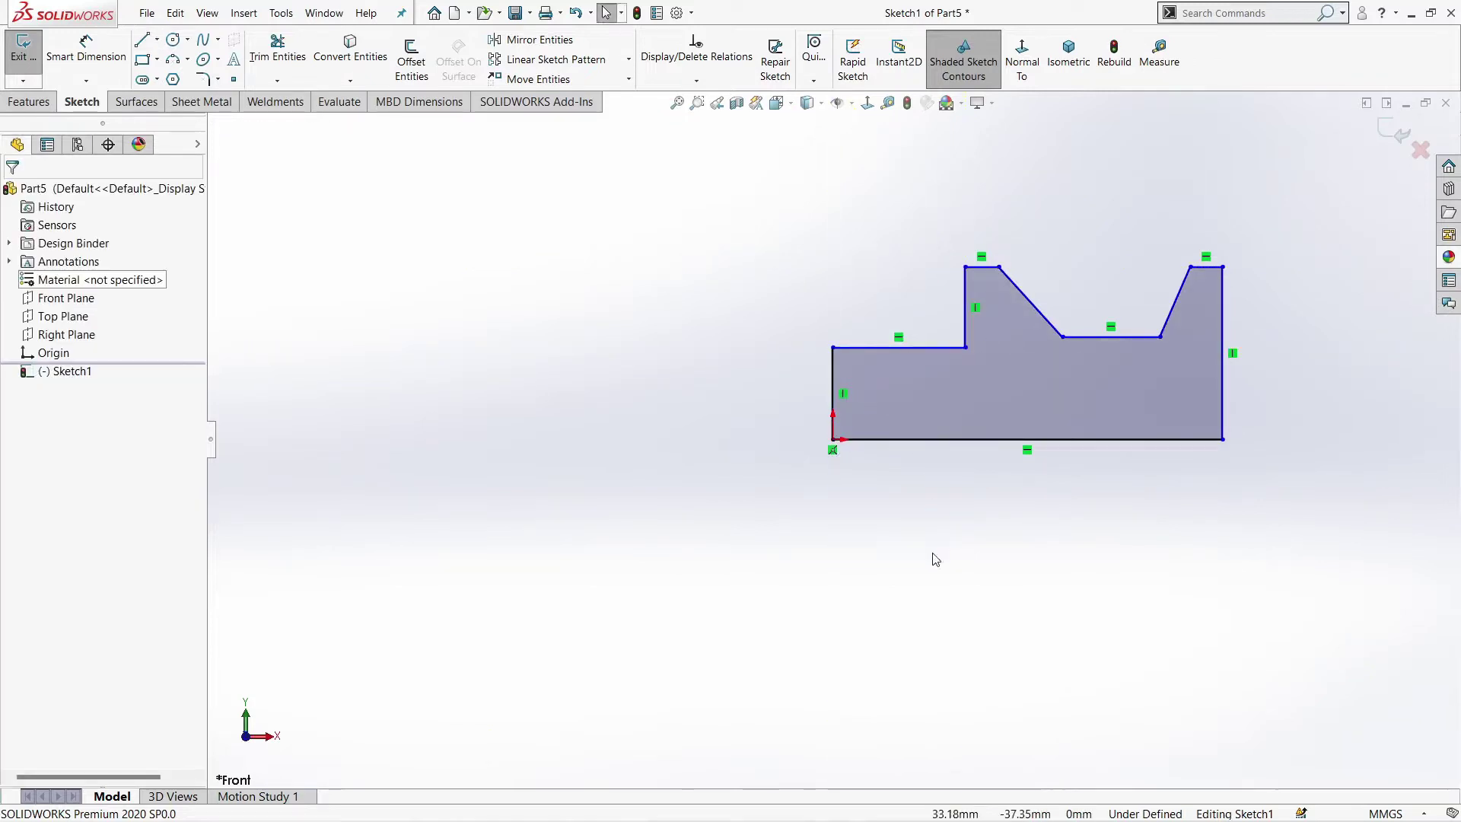
key(d)
click(927, 349)
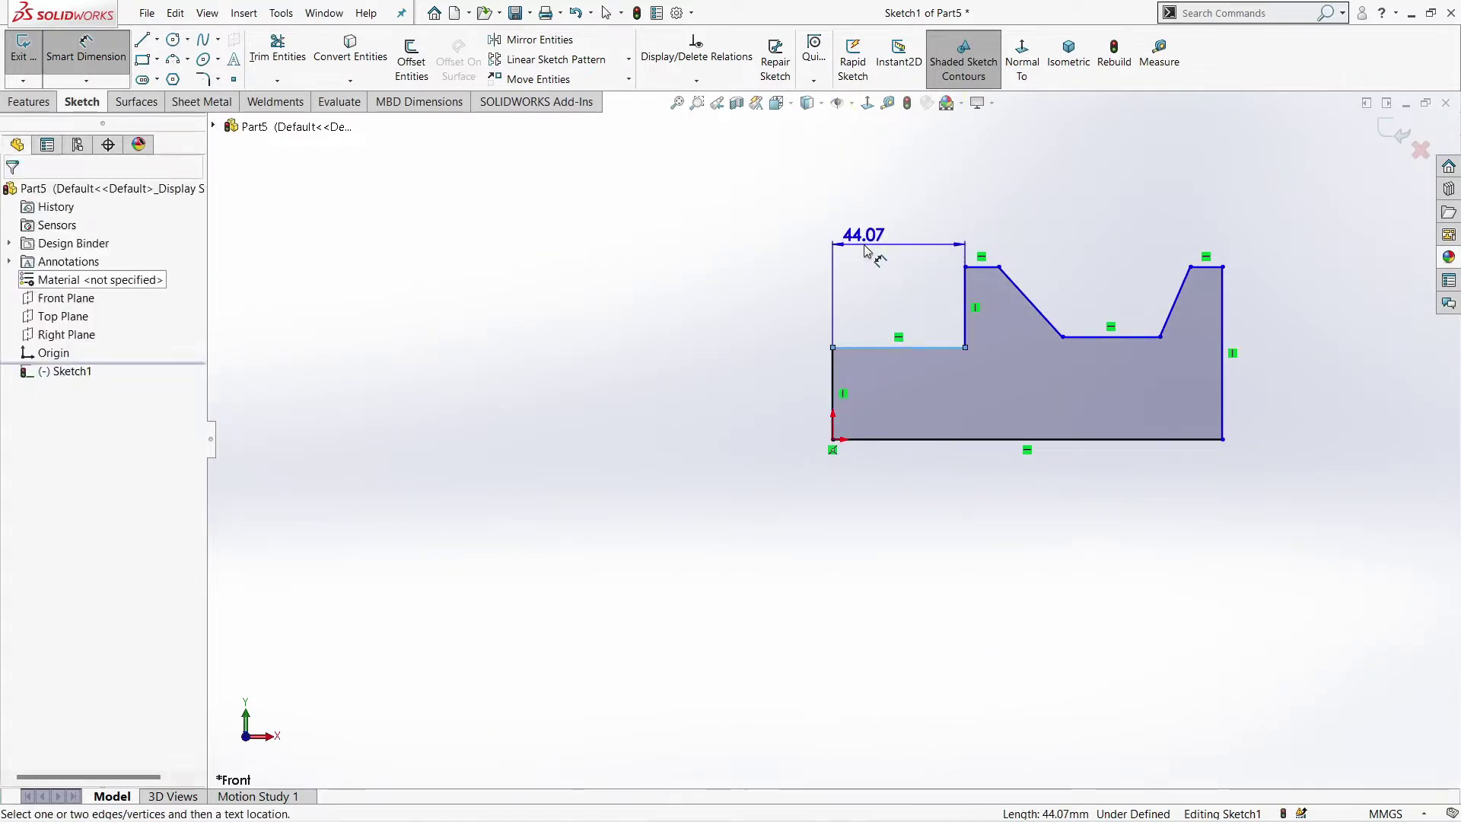
click(864, 248)
text(7.5)
key(Return)
click(963, 443)
click(951, 585)
text(18)
key(Return)
key(Escape)
Reshape the V-notch, replacing the Parallel relation between its sides with Equal
drag(1190, 266, 1117, 264)
drag(1160, 336, 1061, 330)
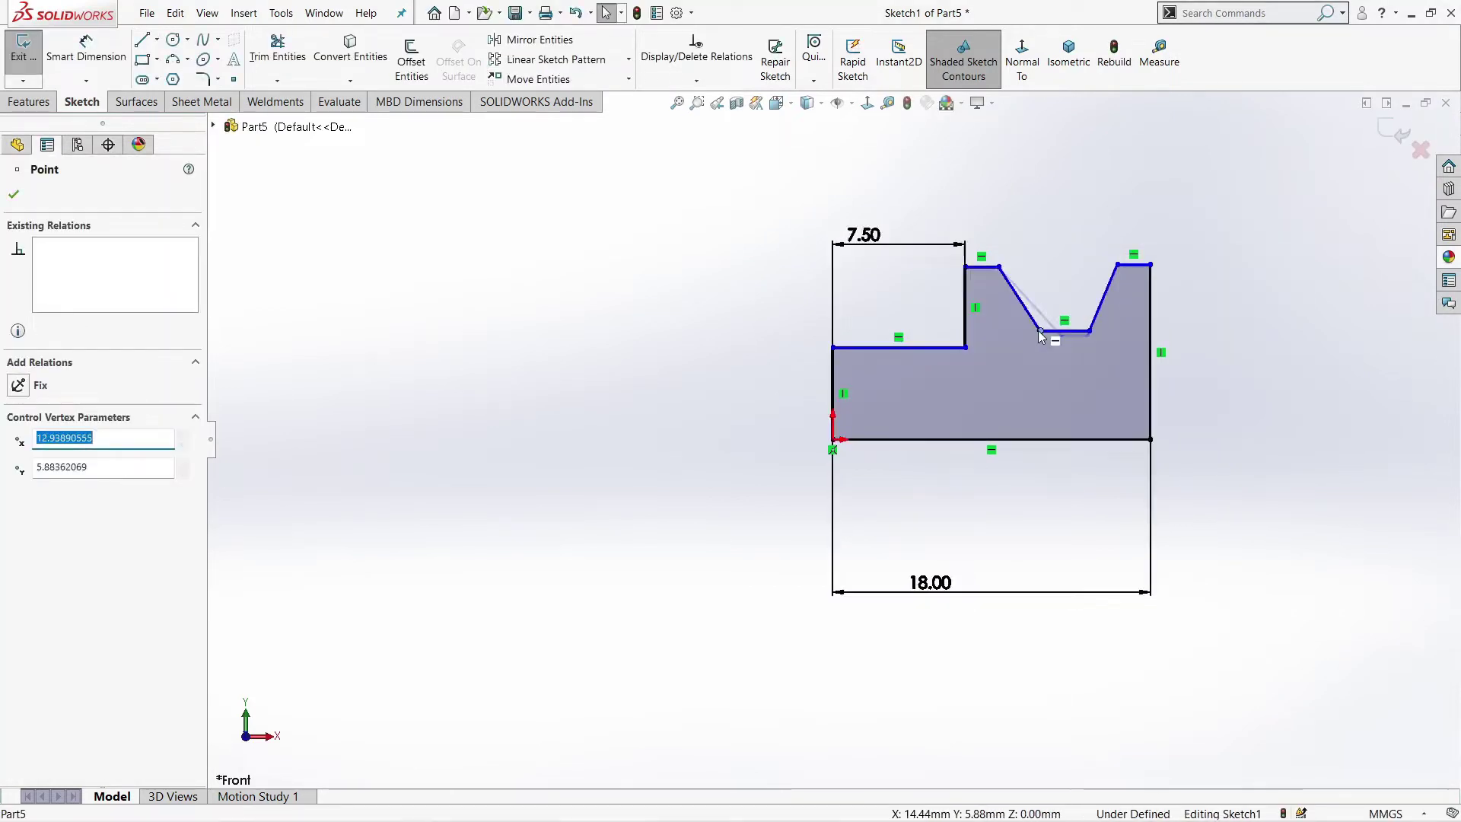
click(1101, 310)
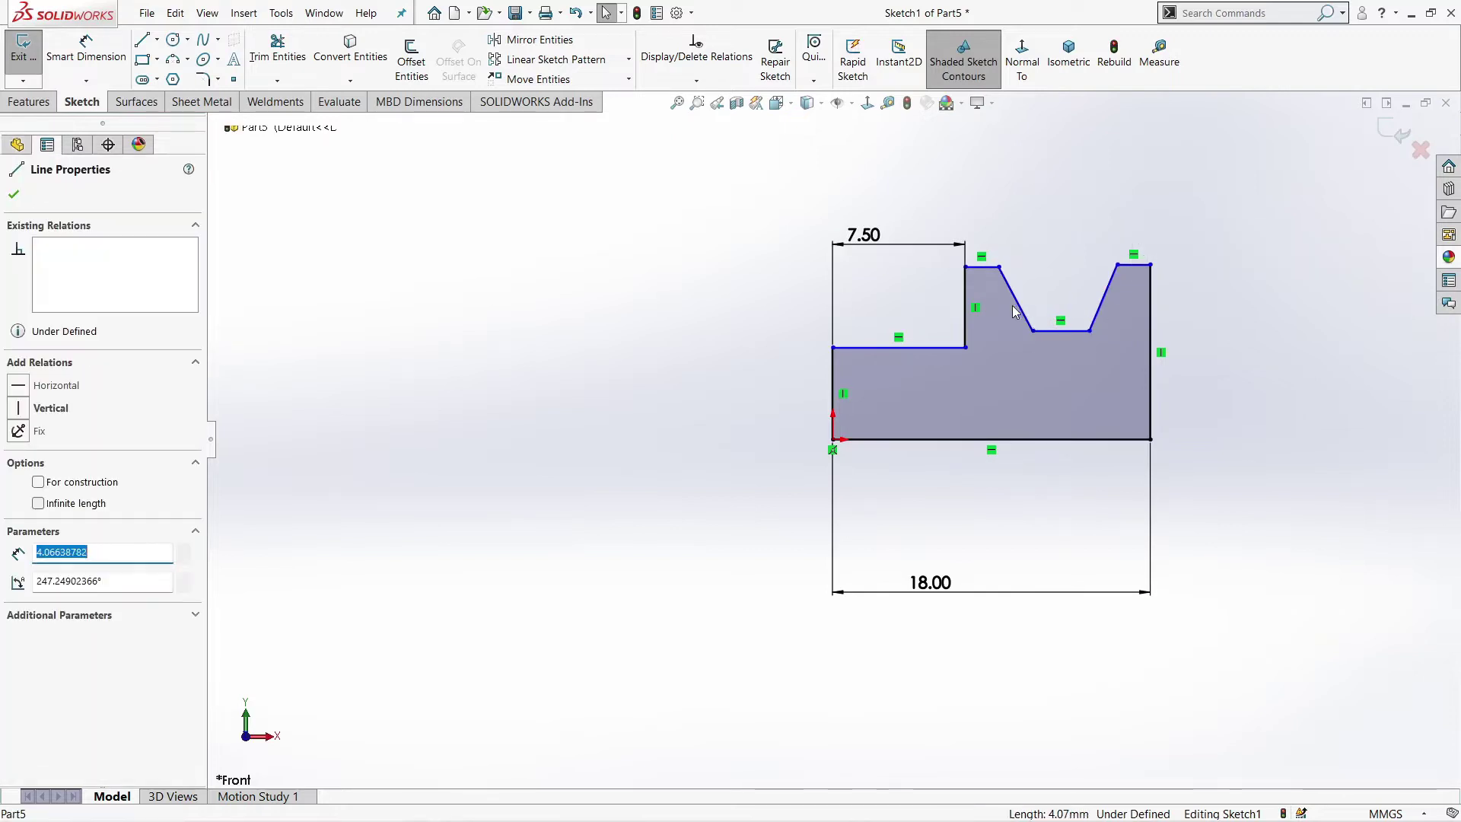
ctrl+click(1016, 298)
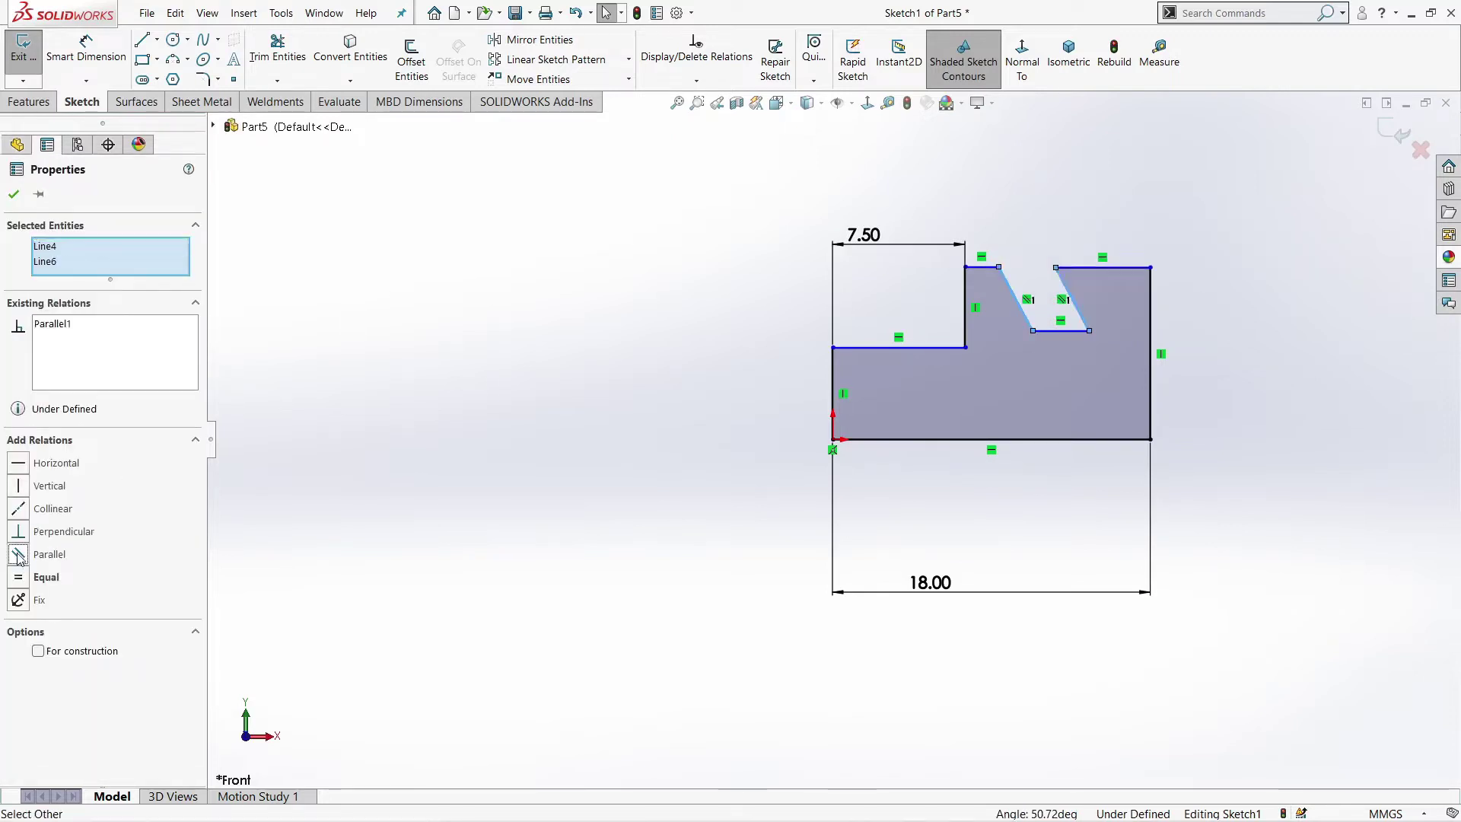
click(91, 332)
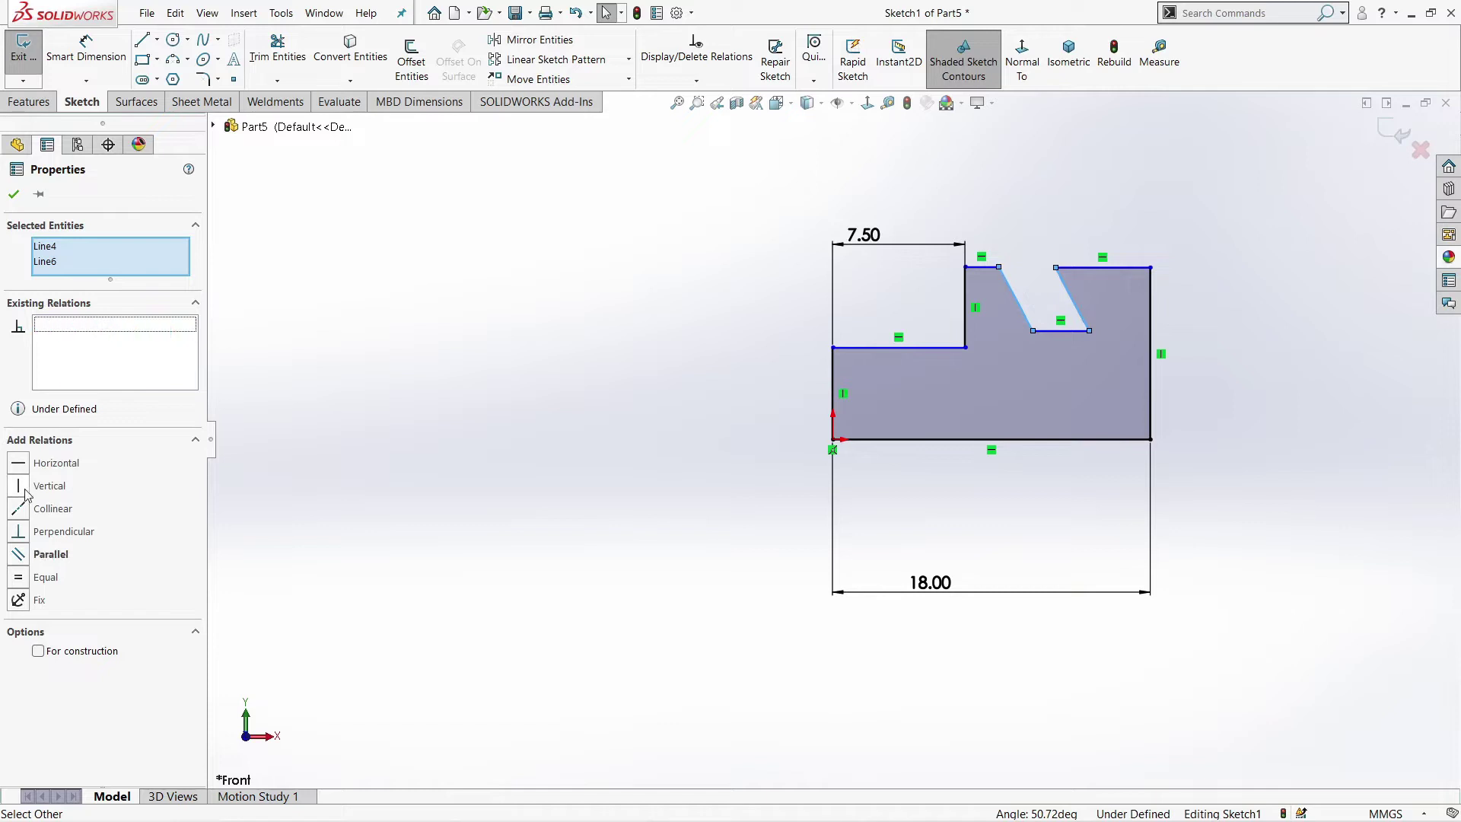
click(23, 578)
click(948, 287)
drag(1056, 268, 1086, 308)
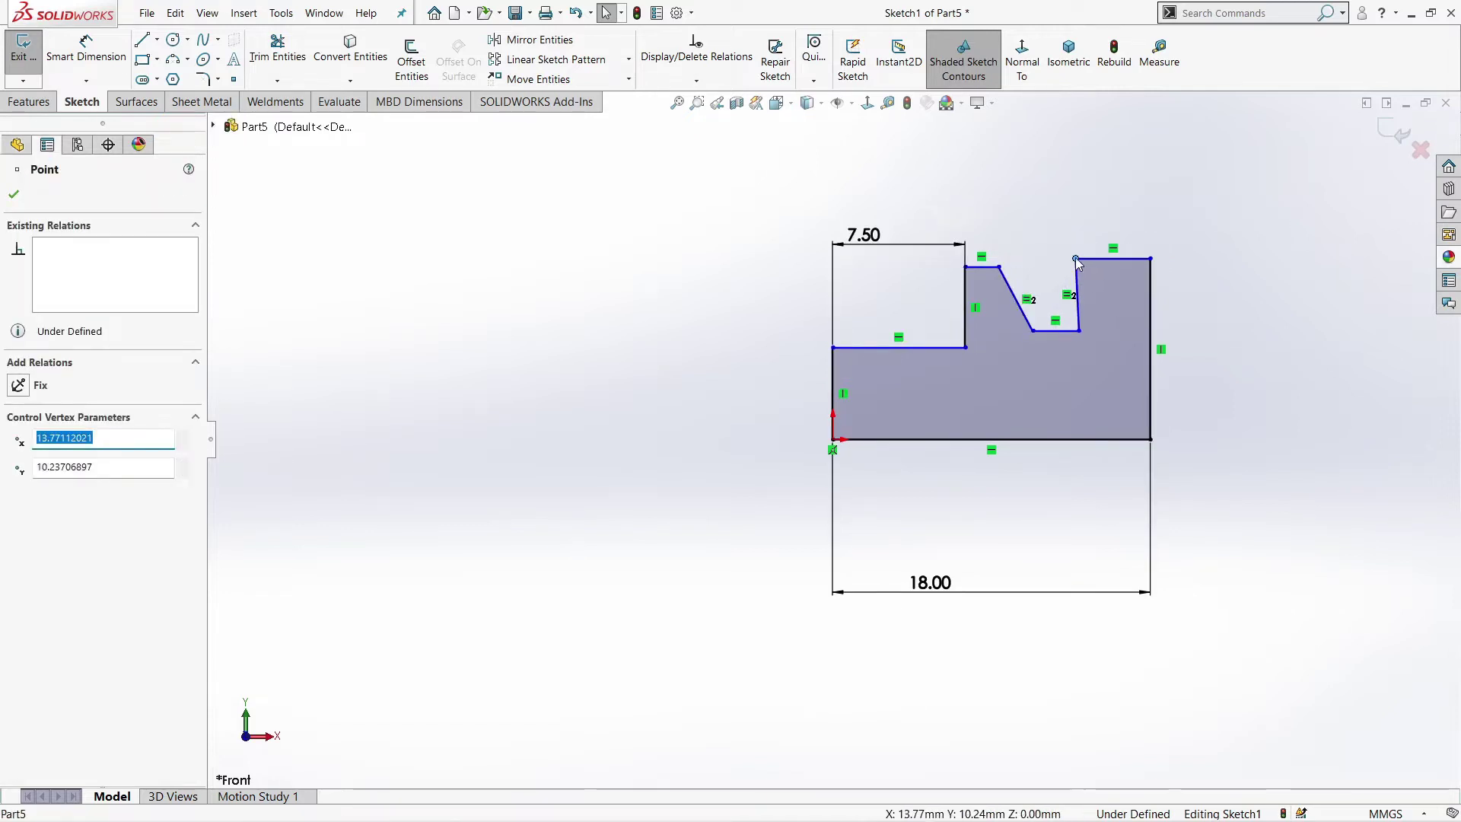
key(ctrl+z)
key(ctrl+z)
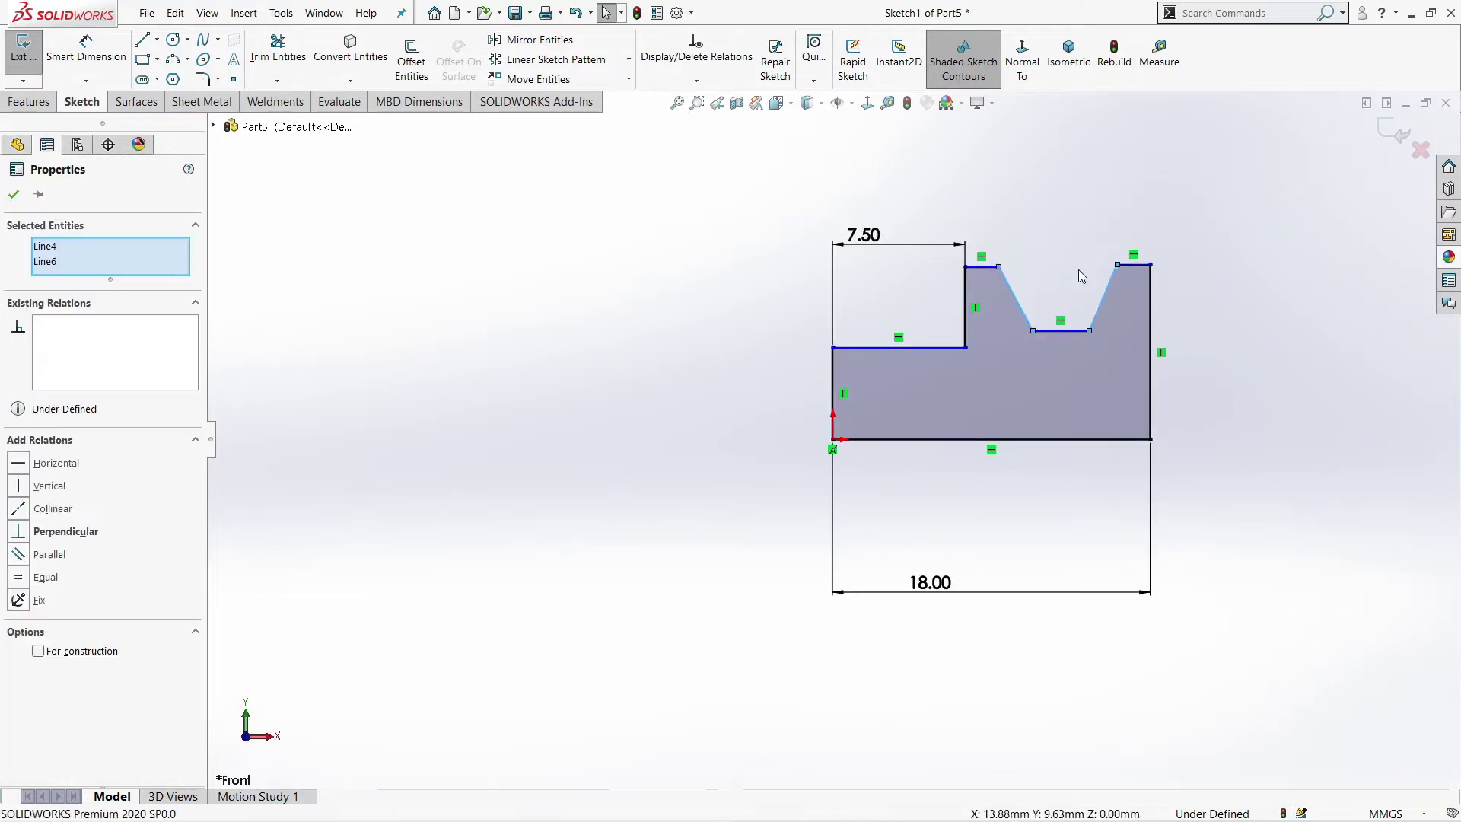
Draw a vertical centerline up from the notch bottom
click(1079, 270)
click(157, 39)
click(183, 76)
drag(1062, 331, 1061, 246)
key(Escape)
Make the notch's bottom and upper endpoints symmetric about the centerline
click(1033, 331)
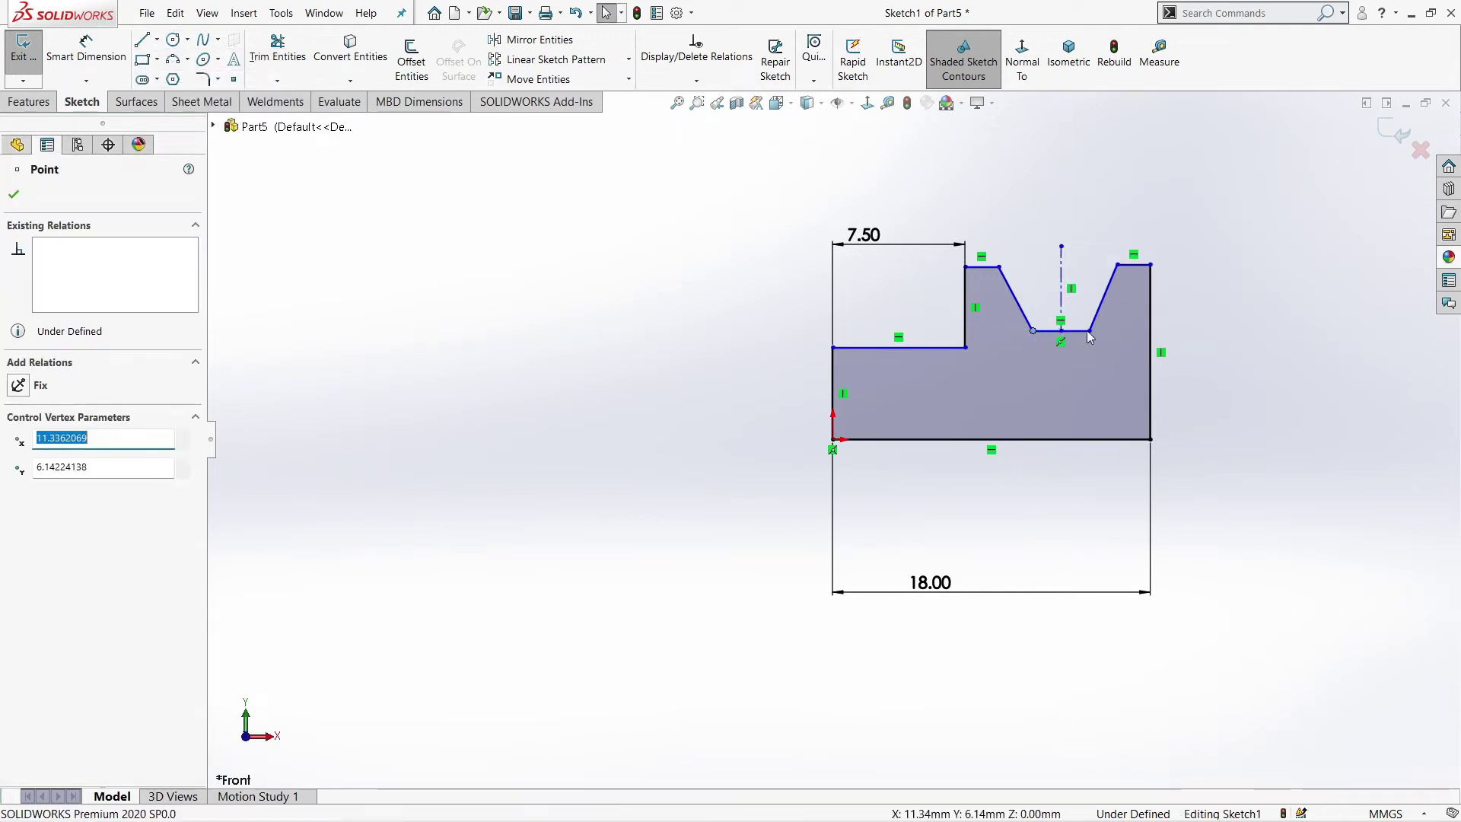
ctrl+click(1090, 331)
ctrl+click(1062, 286)
click(1107, 226)
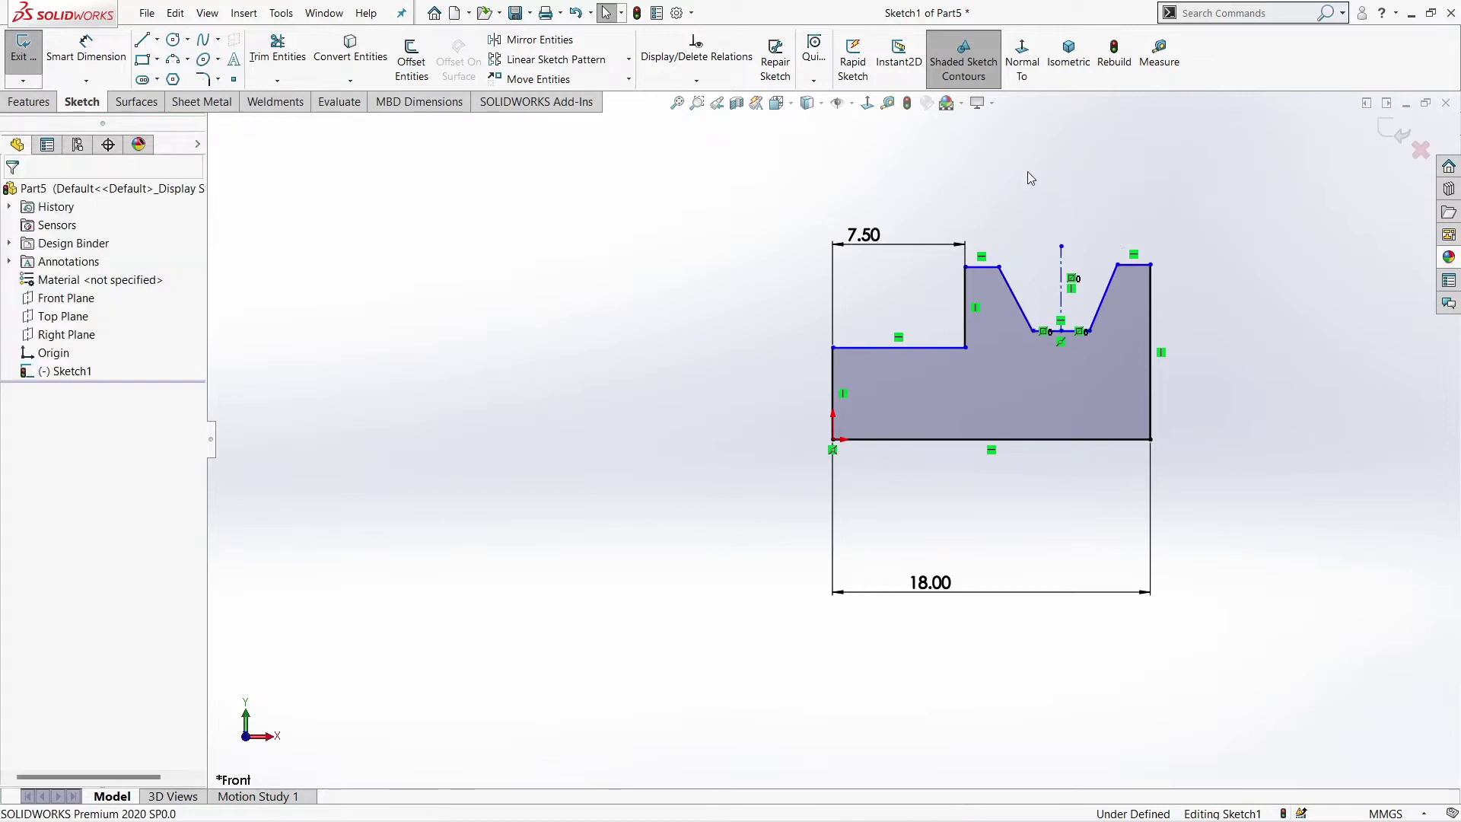
click(1000, 267)
ctrl+click(1117, 265)
ctrl+click(1062, 293)
click(1107, 202)
ctrl+middle_drag(905, 455, 742, 647)
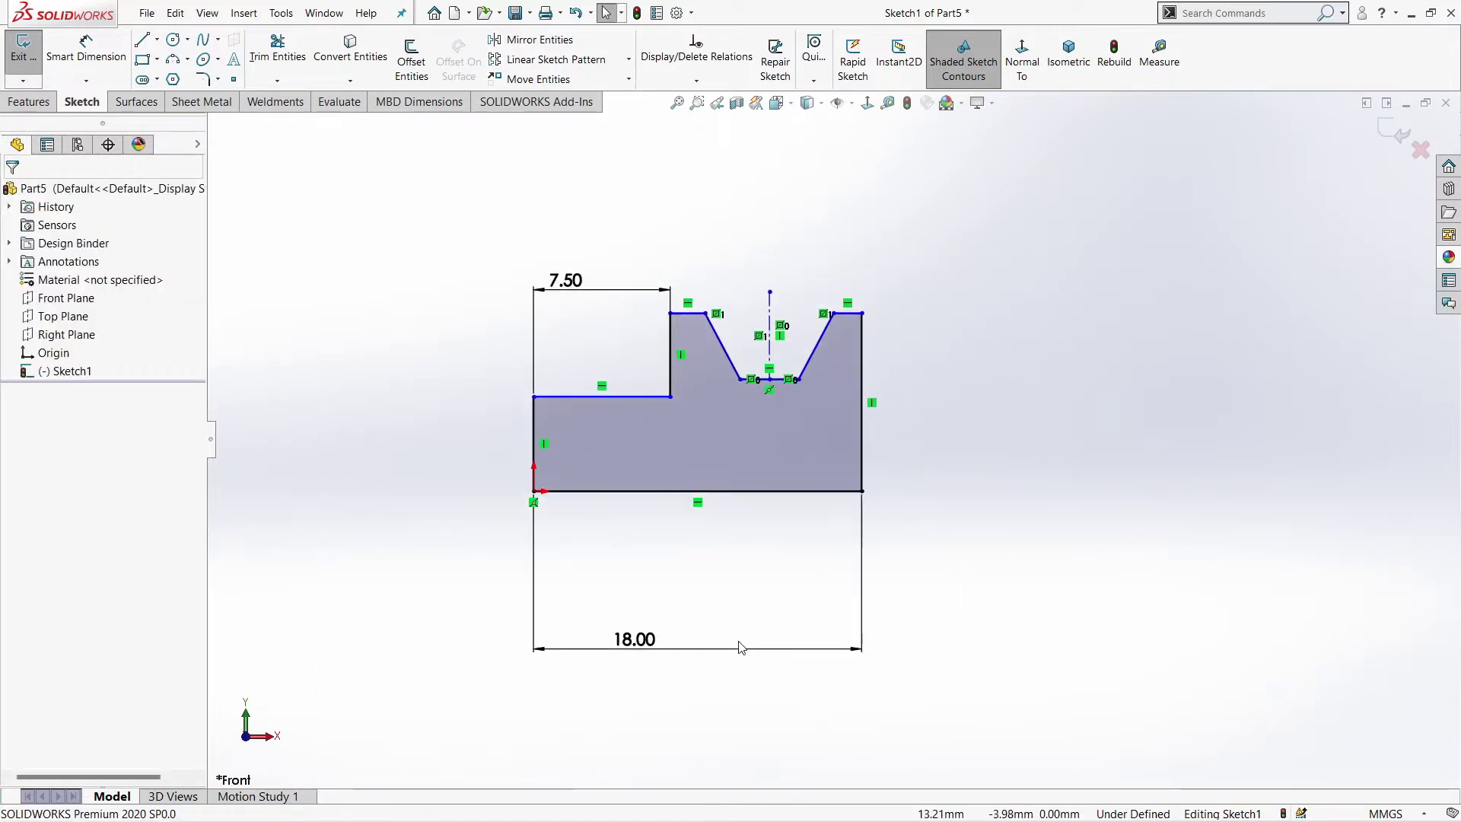
Dimension the top-right edge 1.60 wide and the overall height 11.00
key(d)
click(852, 313)
click(871, 248)
key(Return)
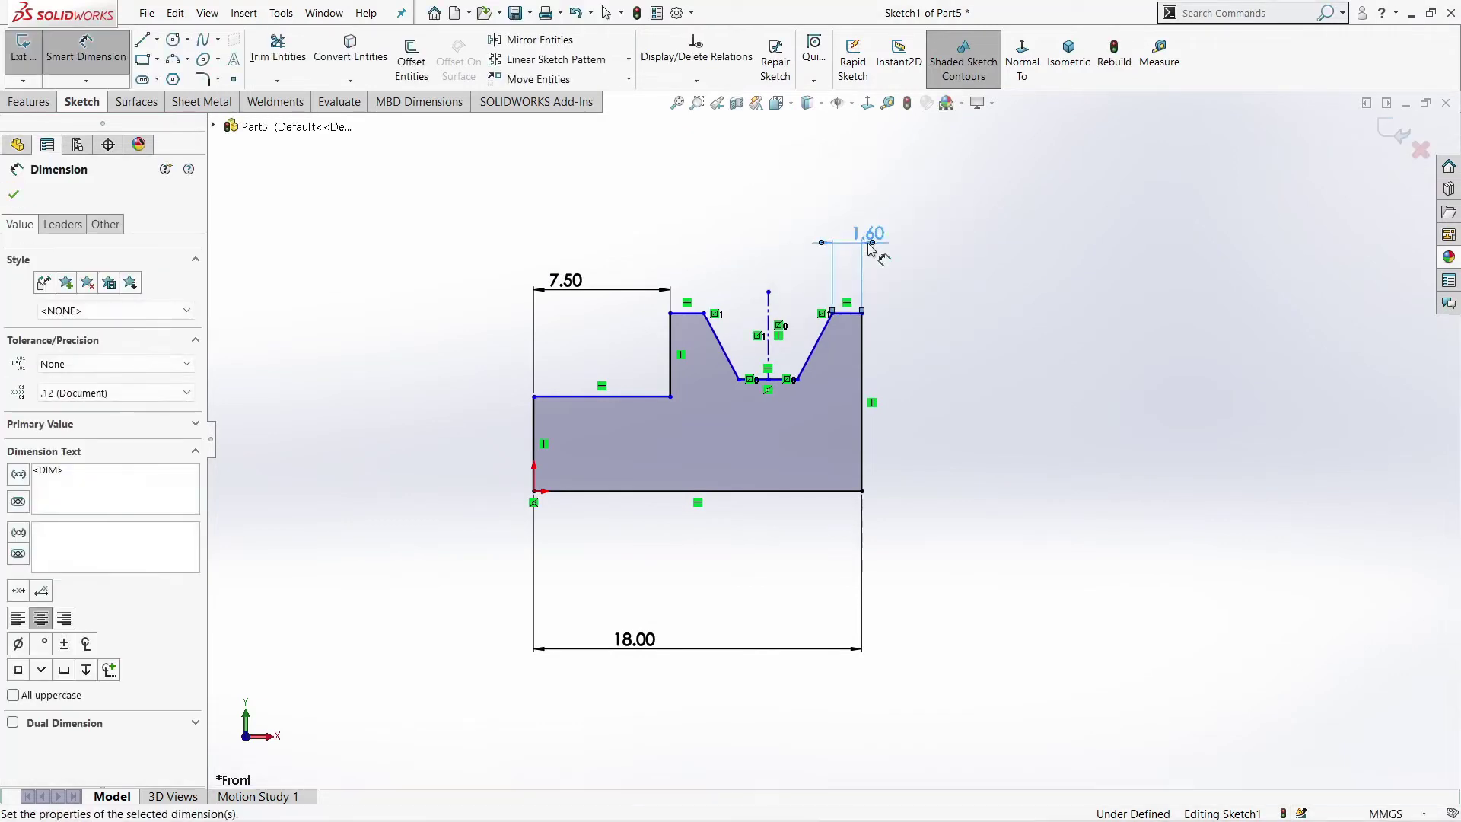
click(861, 346)
click(927, 343)
text(11)
key(Return)
Dimension the notch height to 6.50 and the left edge height to 7.75
click(774, 358)
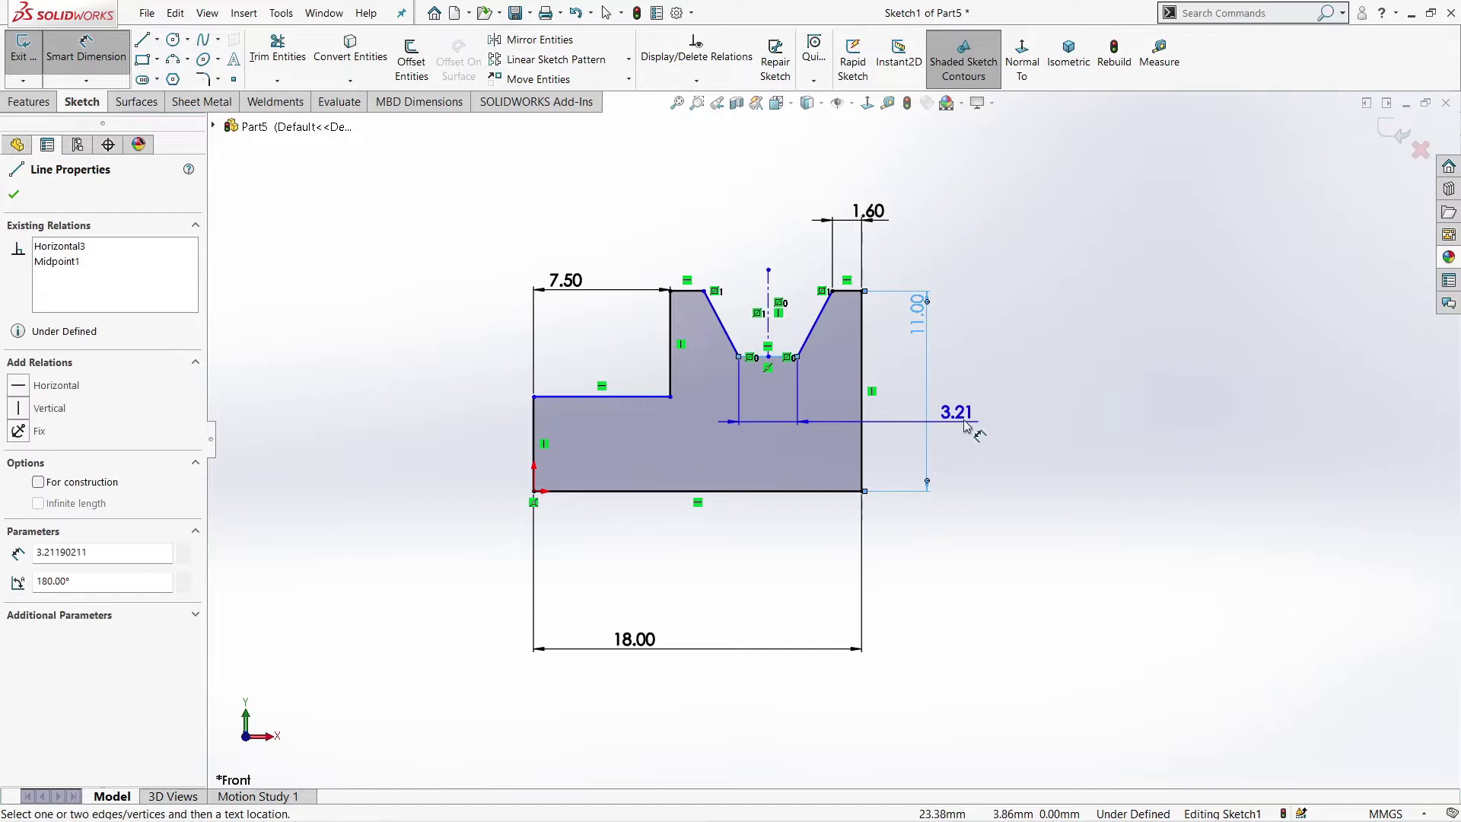
click(819, 492)
click(895, 418)
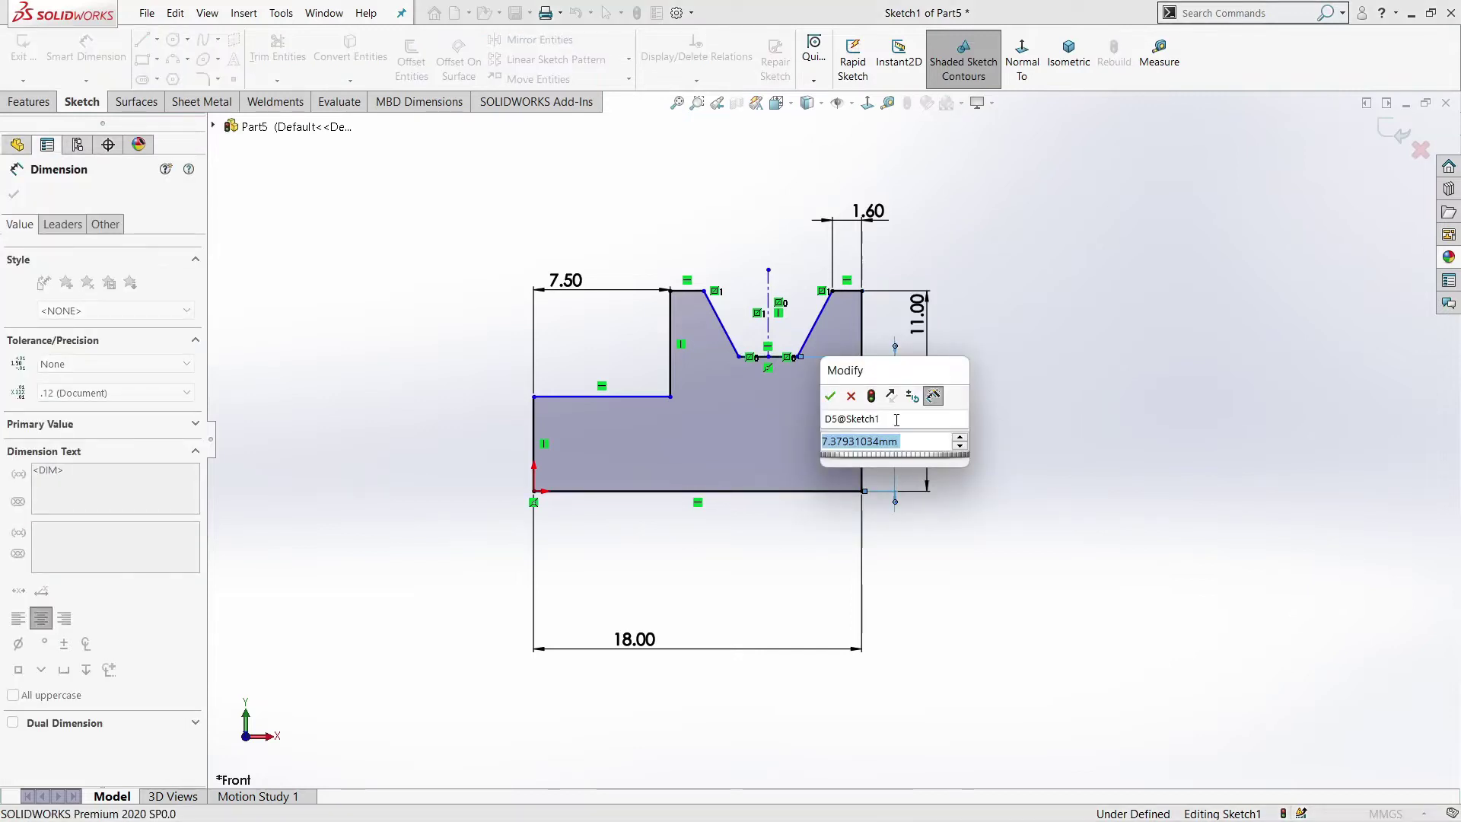
text(13)
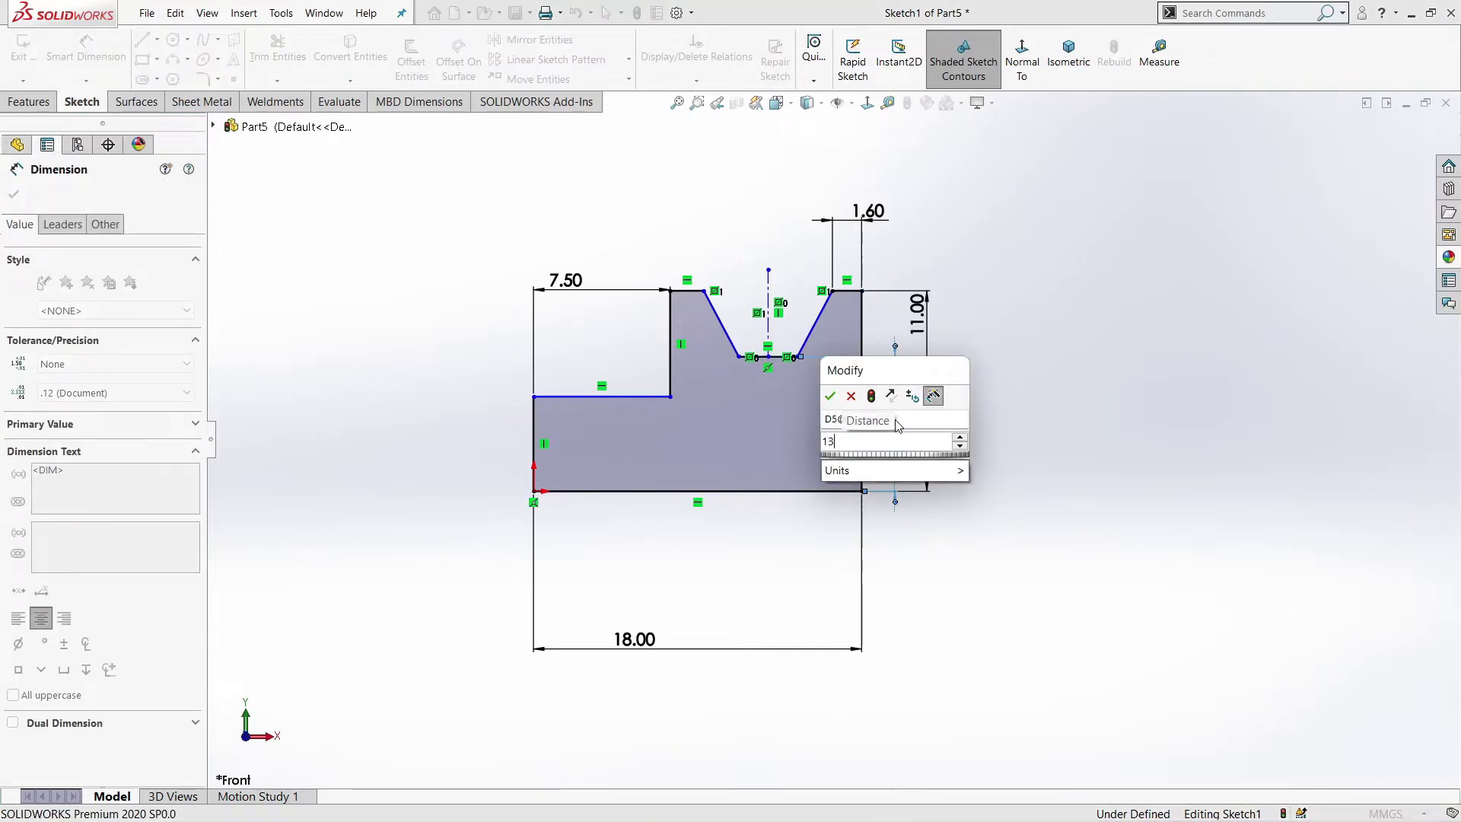
text(/2)
key(Return)
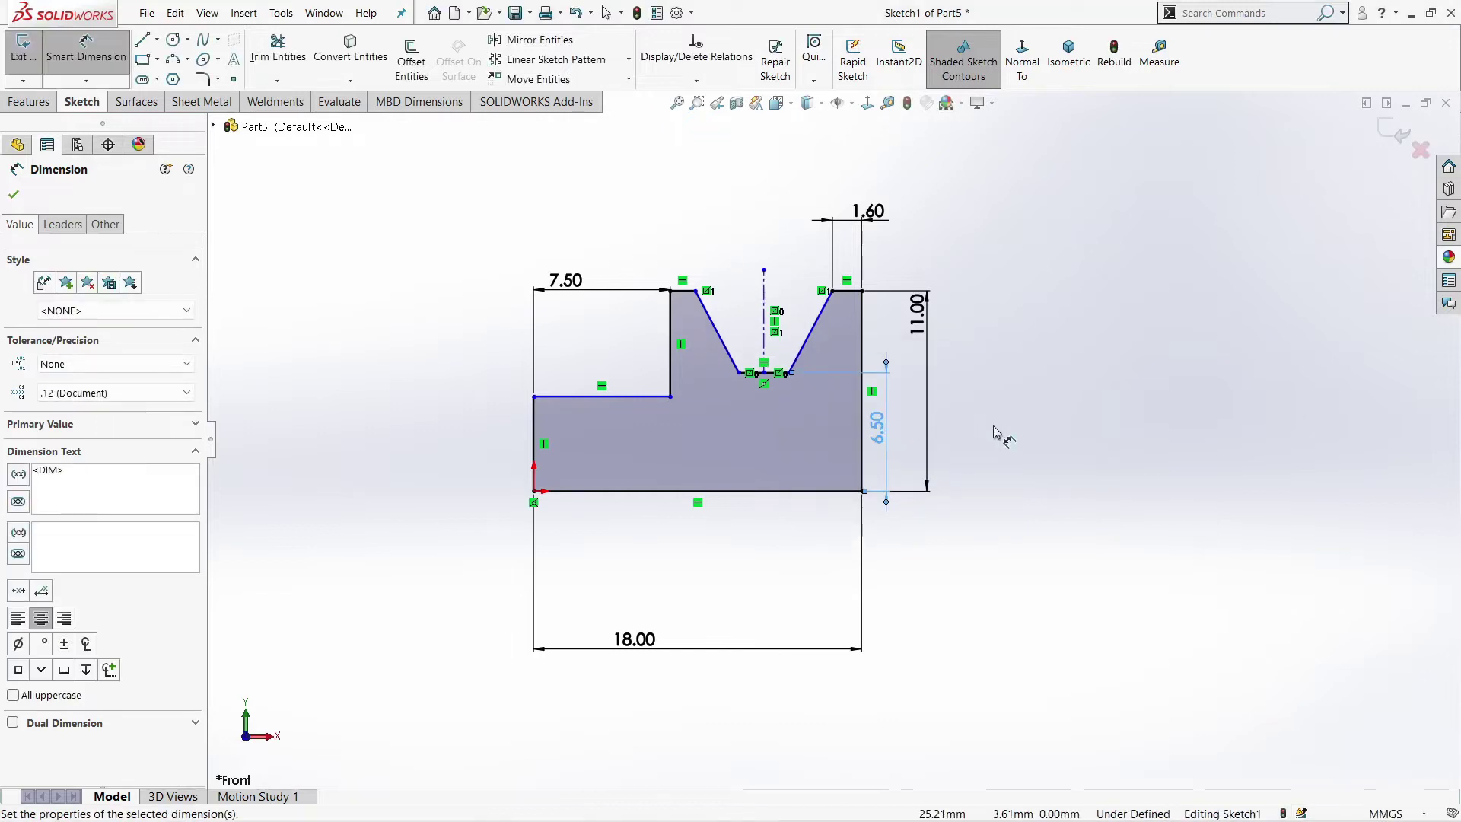
key(Escape)
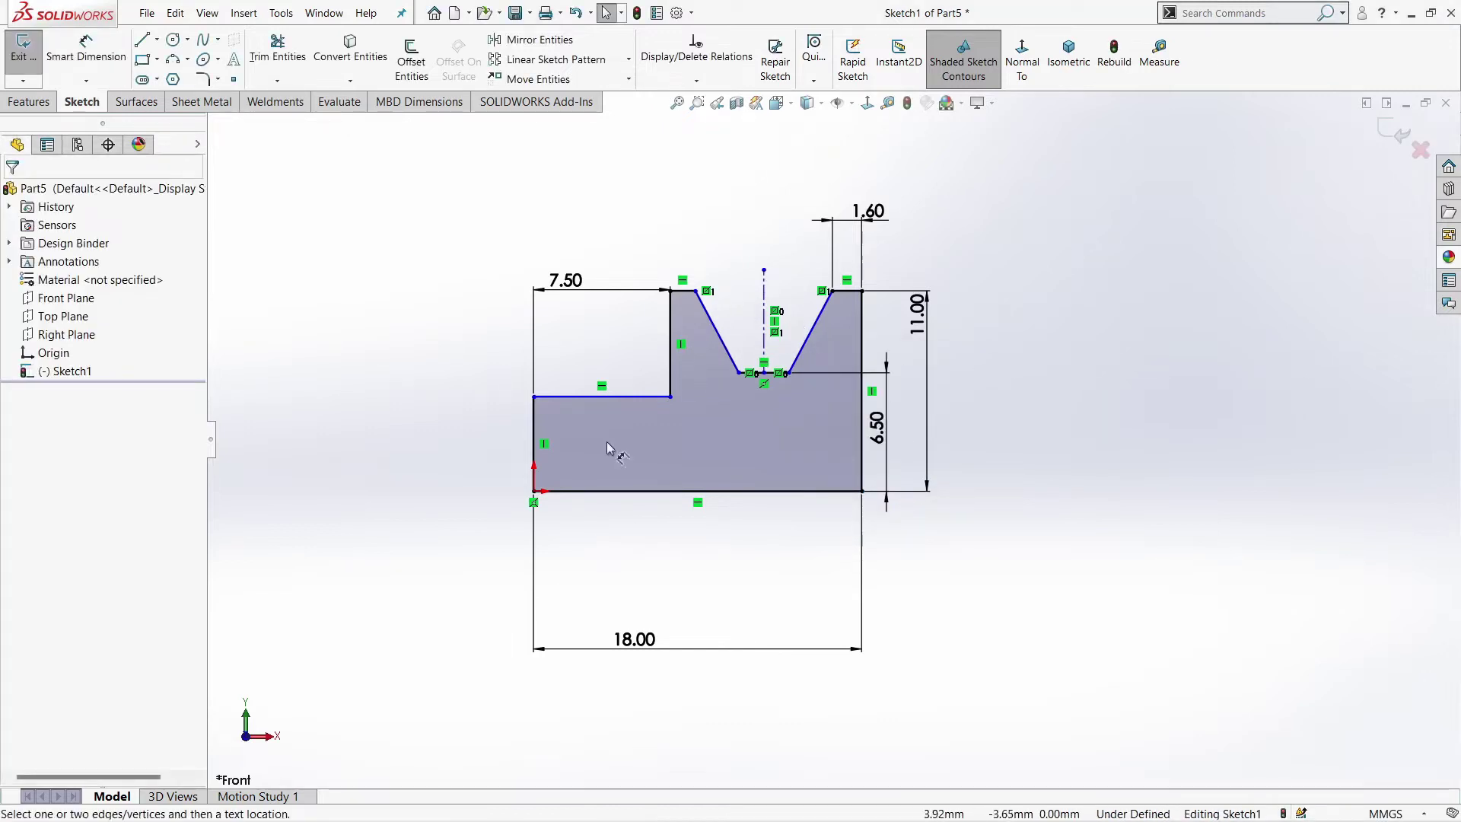
click(534, 445)
click(440, 426)
text(7.75)
key(Return)
key(Escape)
scroll(760, 365, down, 2)
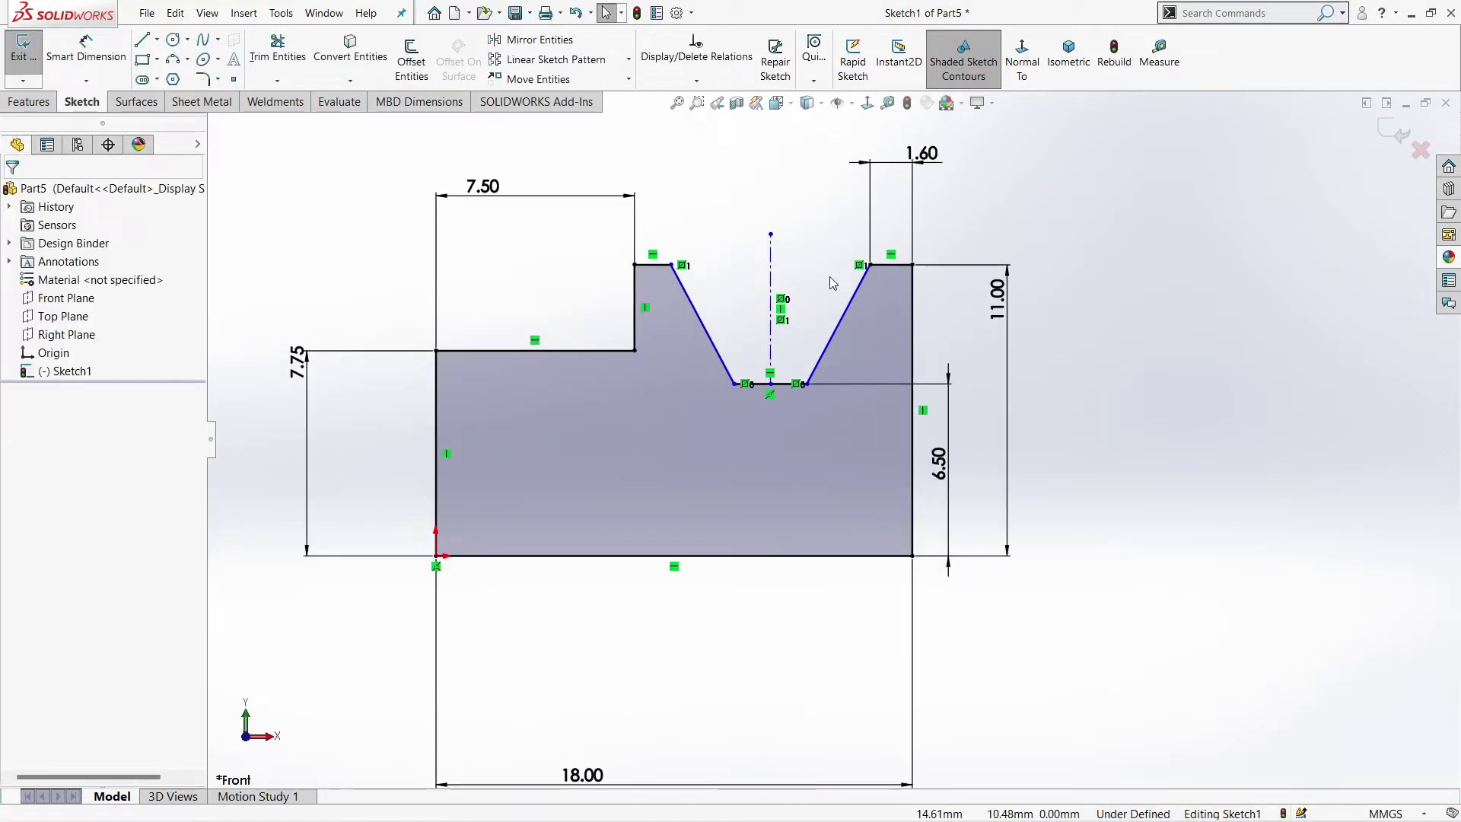
Dimension the short top-left edge to 1.60 and the notch angle to 120°
key(d)
click(653, 264)
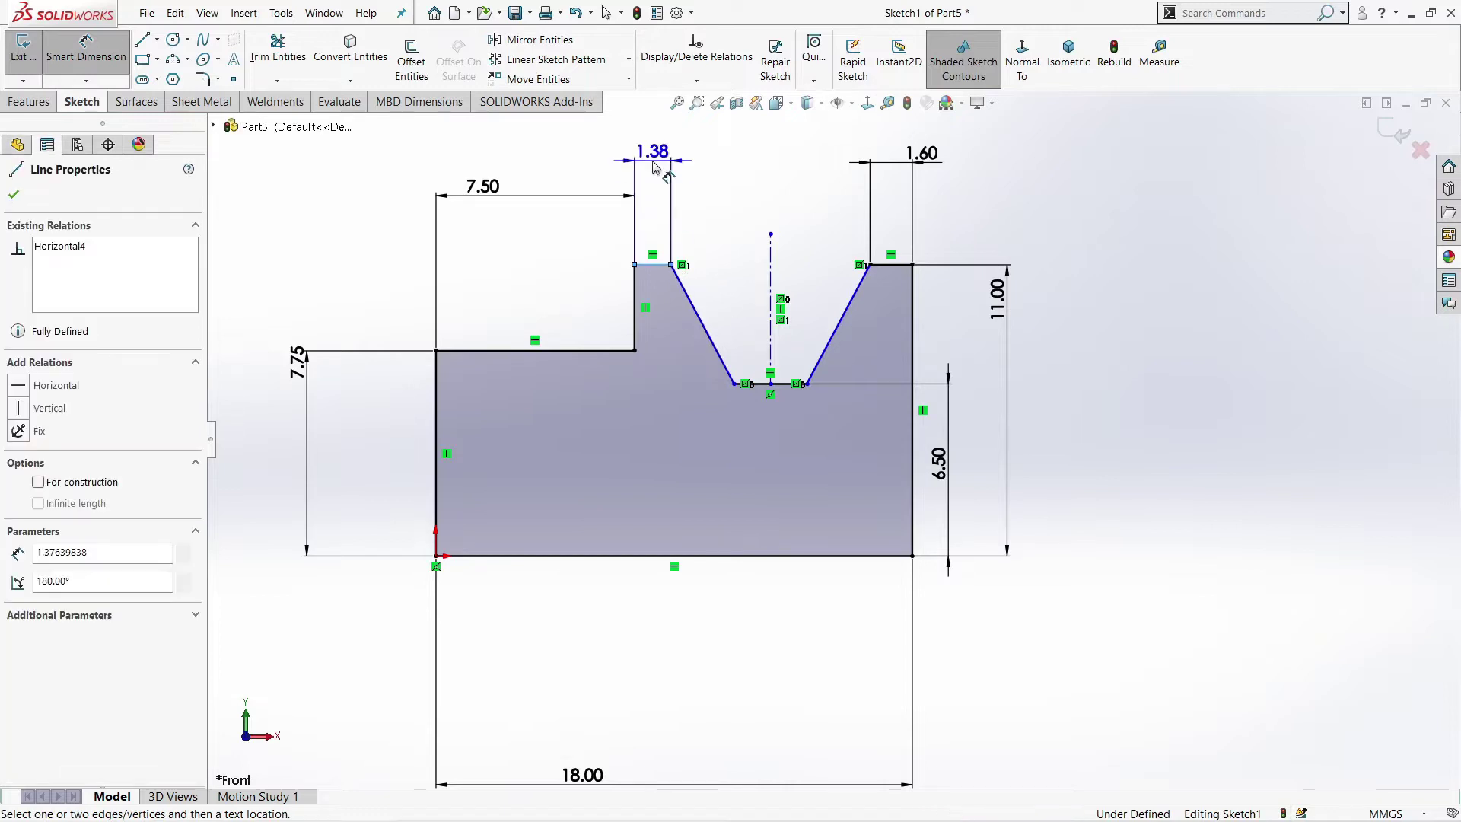
click(658, 156)
text(60)
key(Return)
key(Escape)
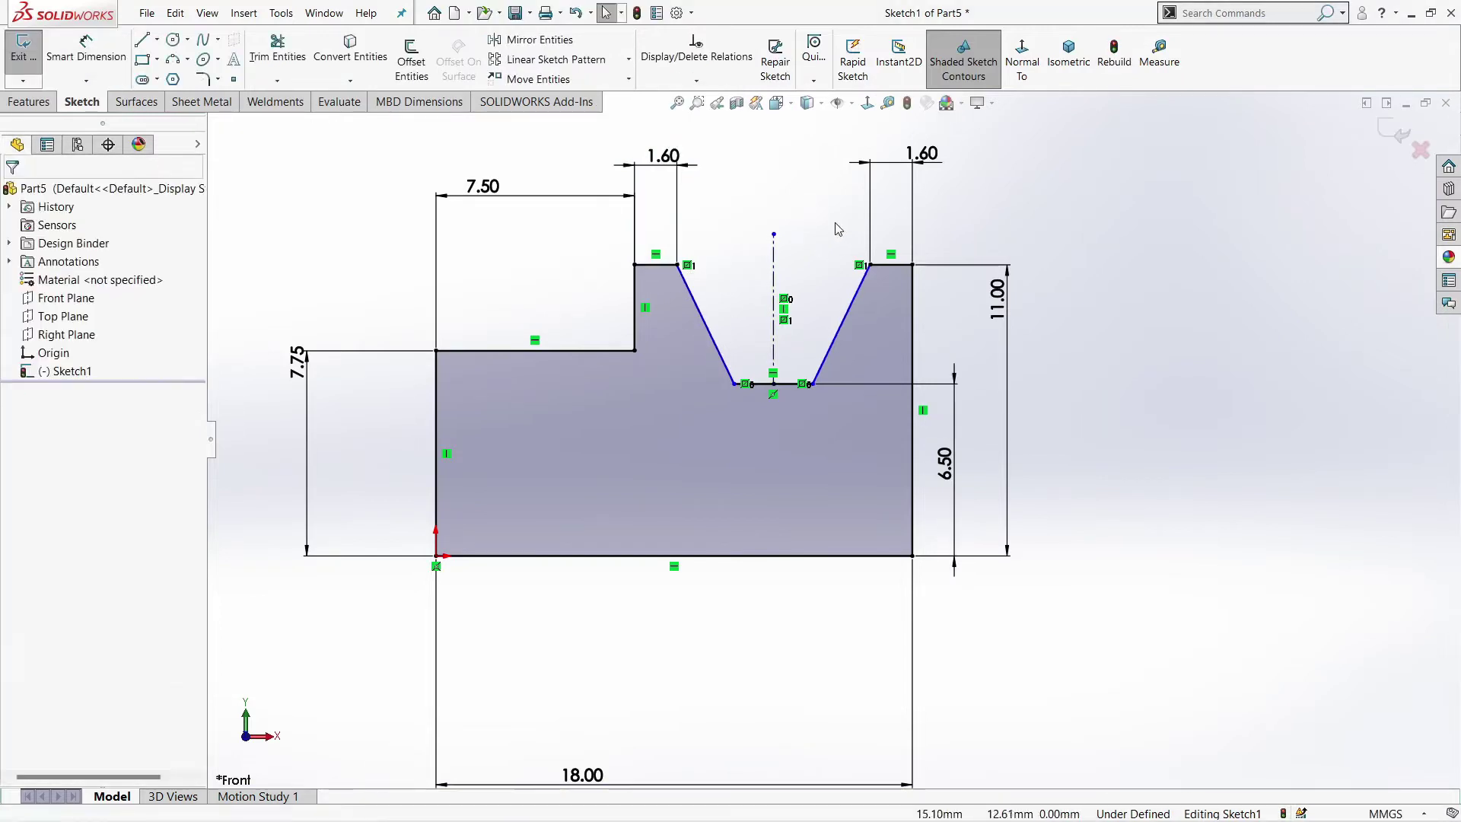
key(d)
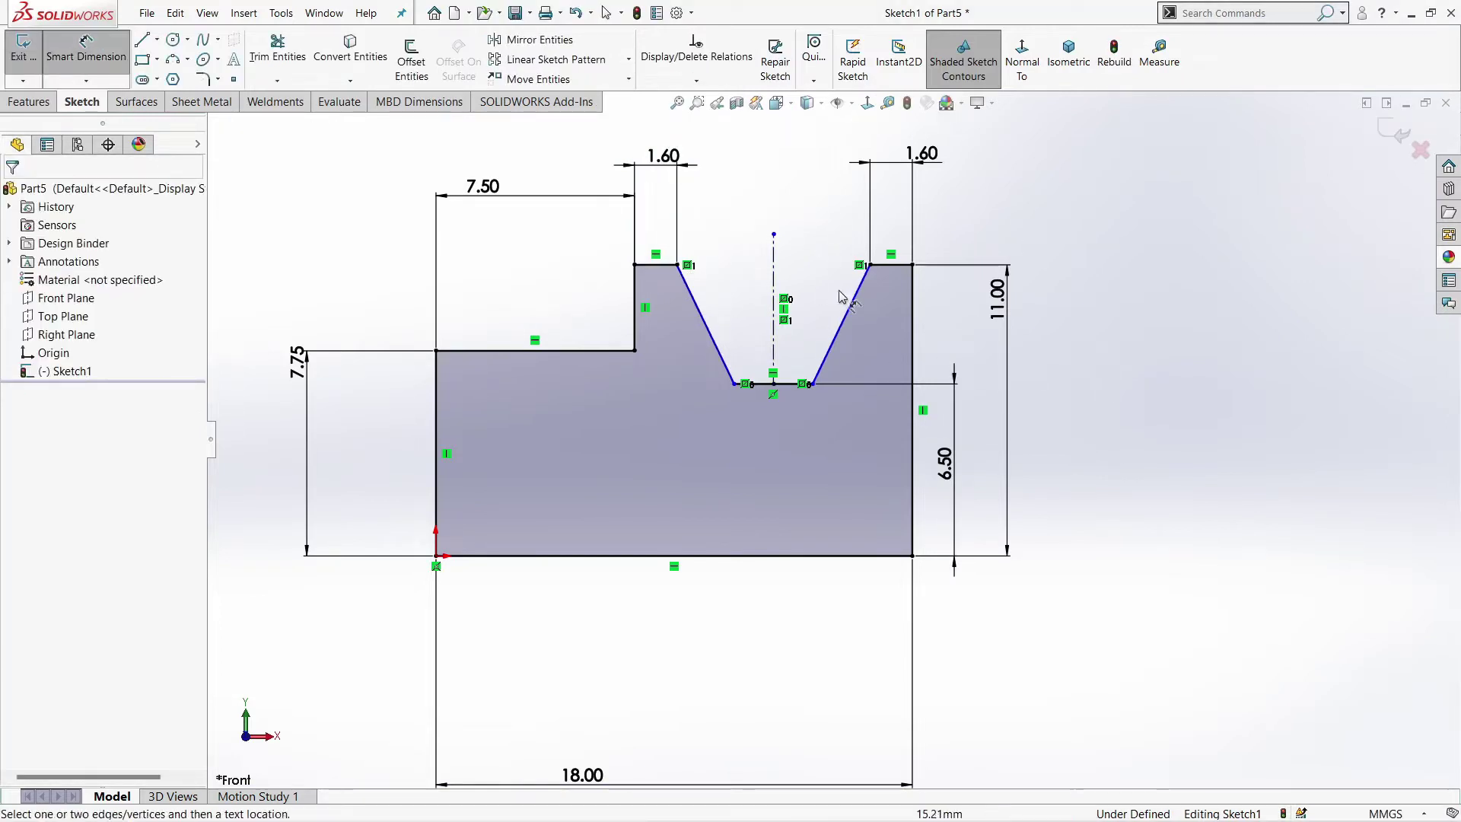
click(849, 303)
click(790, 388)
click(791, 332)
text(120)
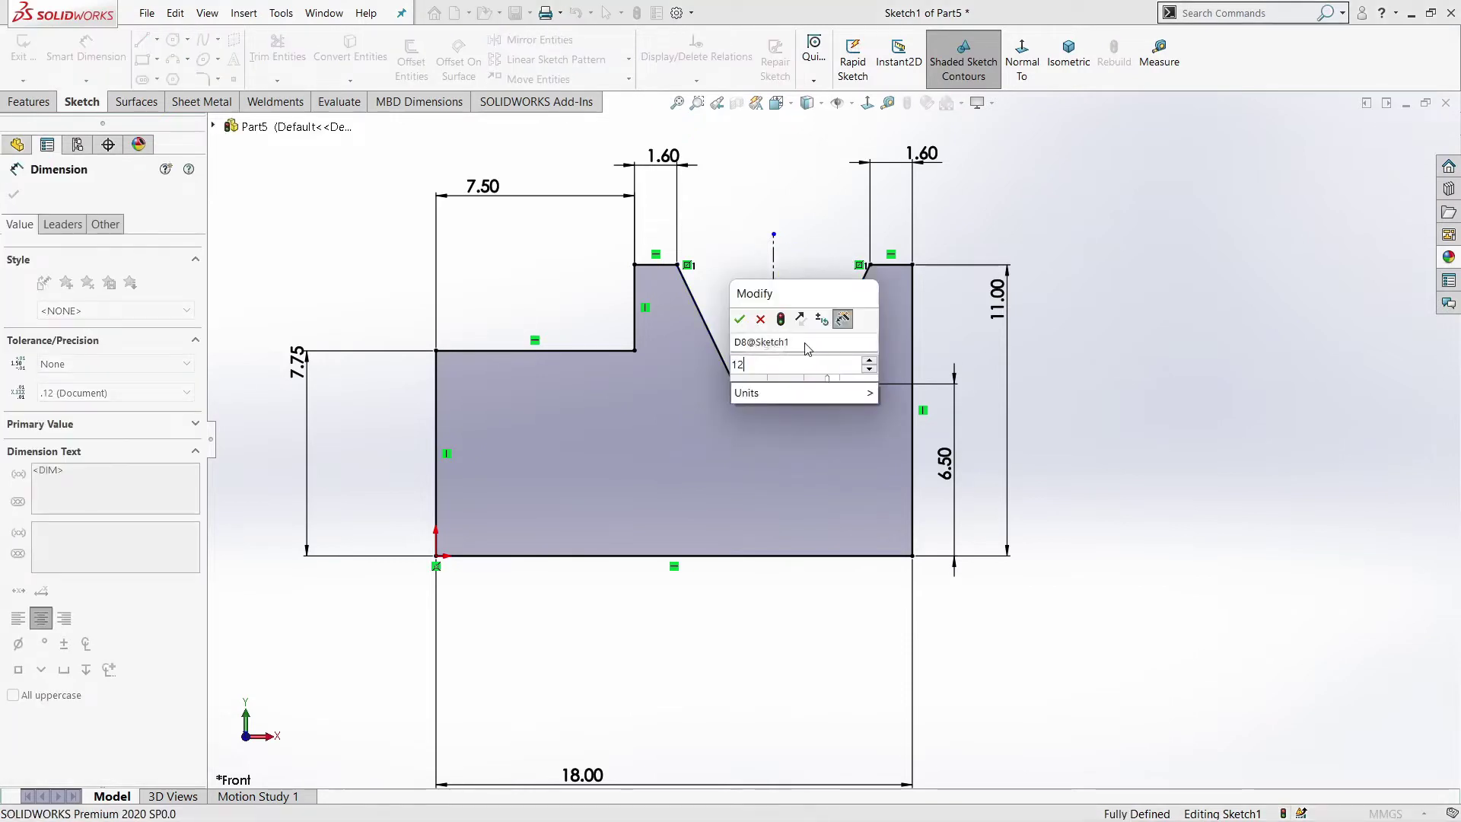
key(Return)
key(Escape)
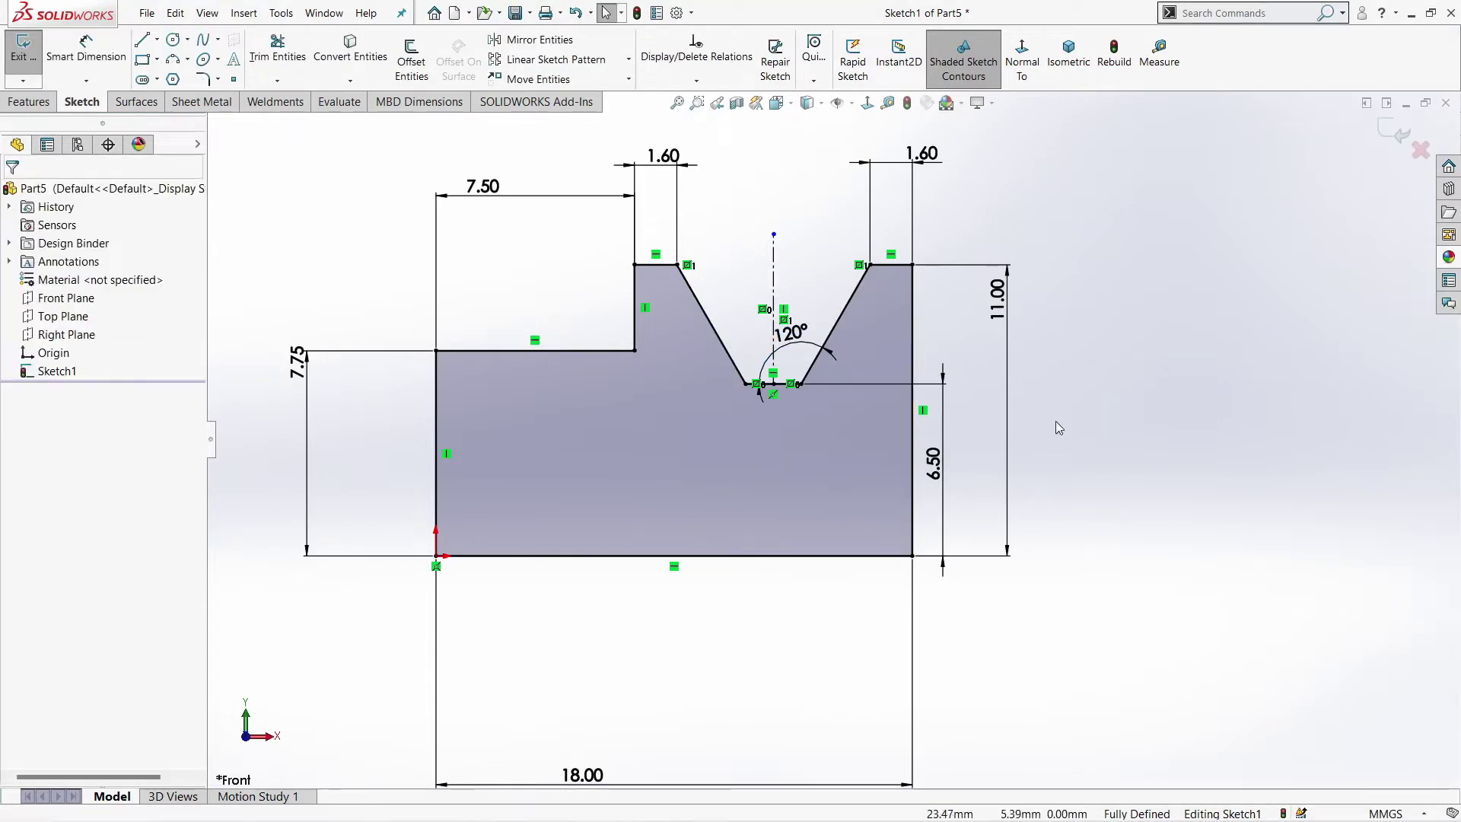
Set up a 360° Revolved Boss/Base about the sketch's axis line
click(29, 102)
click(85, 57)
click(745, 470)
Accept the revolve and sketch a Ø8.00 circle at the origin on the flat end face
key(Return)
click(981, 499)
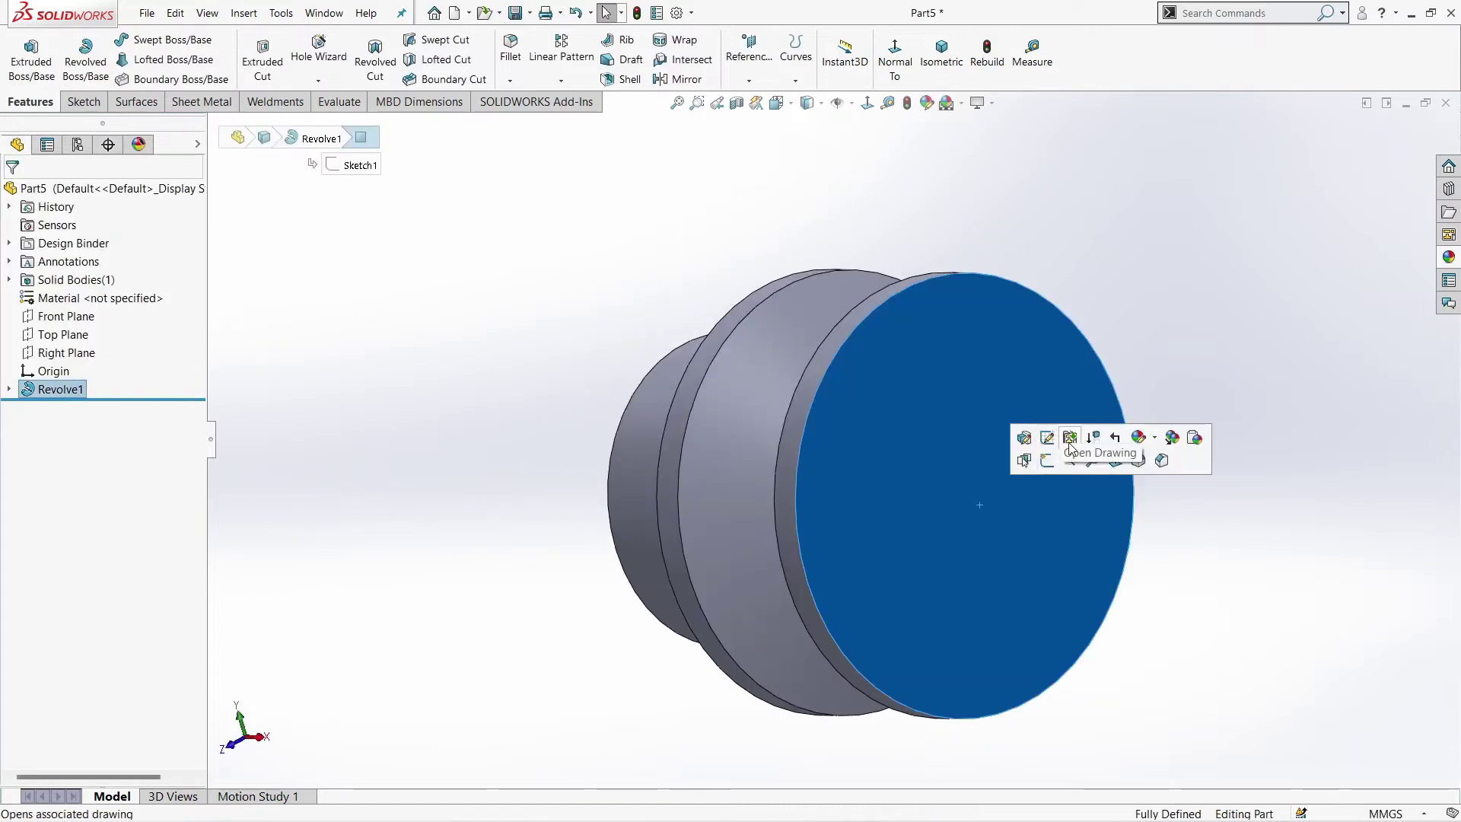
click(1024, 435)
click(832, 439)
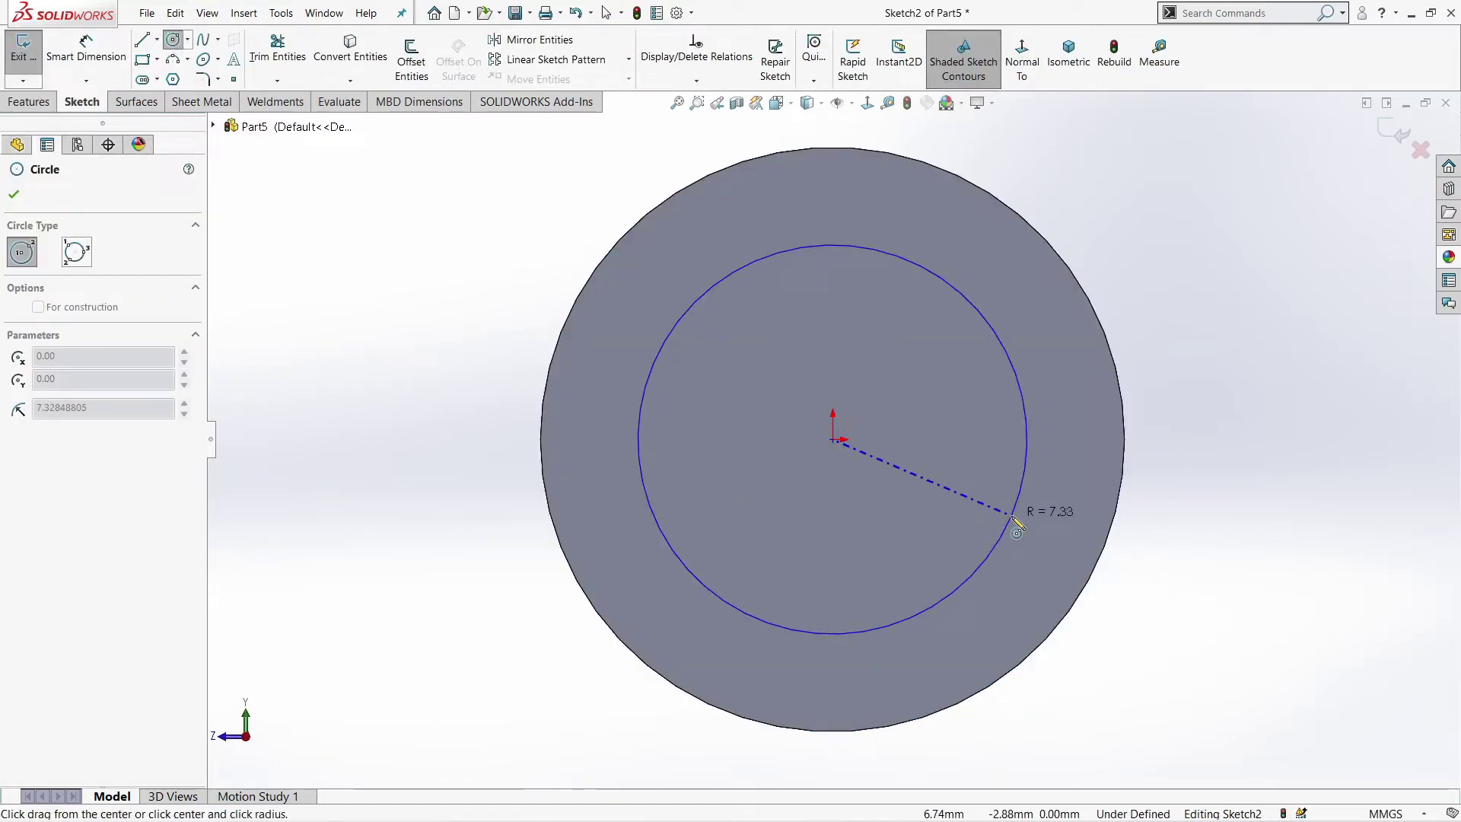
click(970, 494)
right_drag(970, 494, 1040, 378)
click(982, 431)
click(1225, 440)
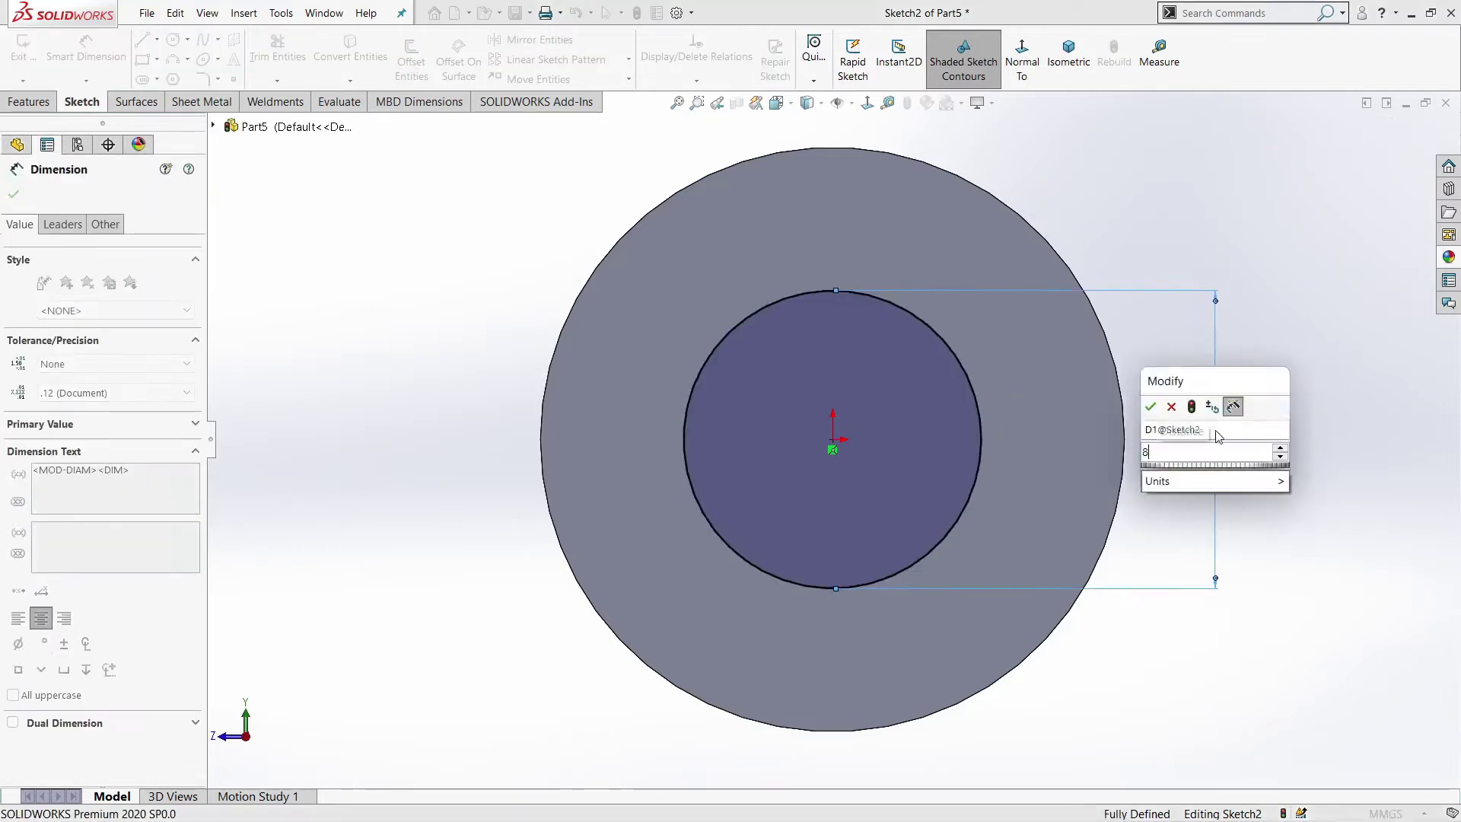
text(8)
key(Return)
key(Escape)
Extrude-cut the Ø8 circle through the pulley to form the center bore
click(29, 102)
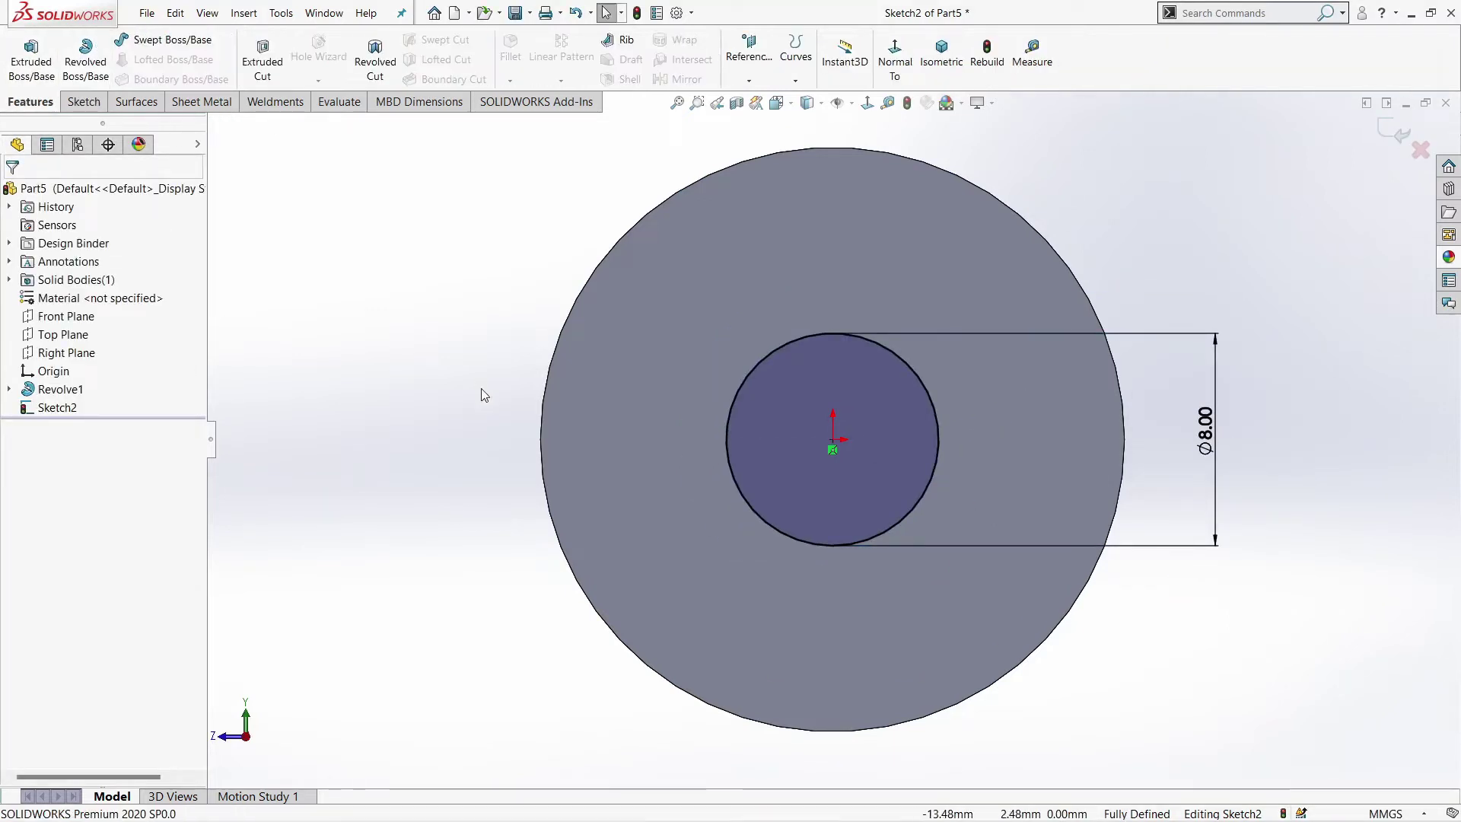
click(262, 53)
mouse_move(799, 432)
mouse_down()
mouse_move(591, 410)
mouse_move(403, 415)
mouse_up()
key(Return)
mouse_move(998, 571)
middle_down()
mouse_move(1027, 526)
mouse_move(358, 323)
middle_up()
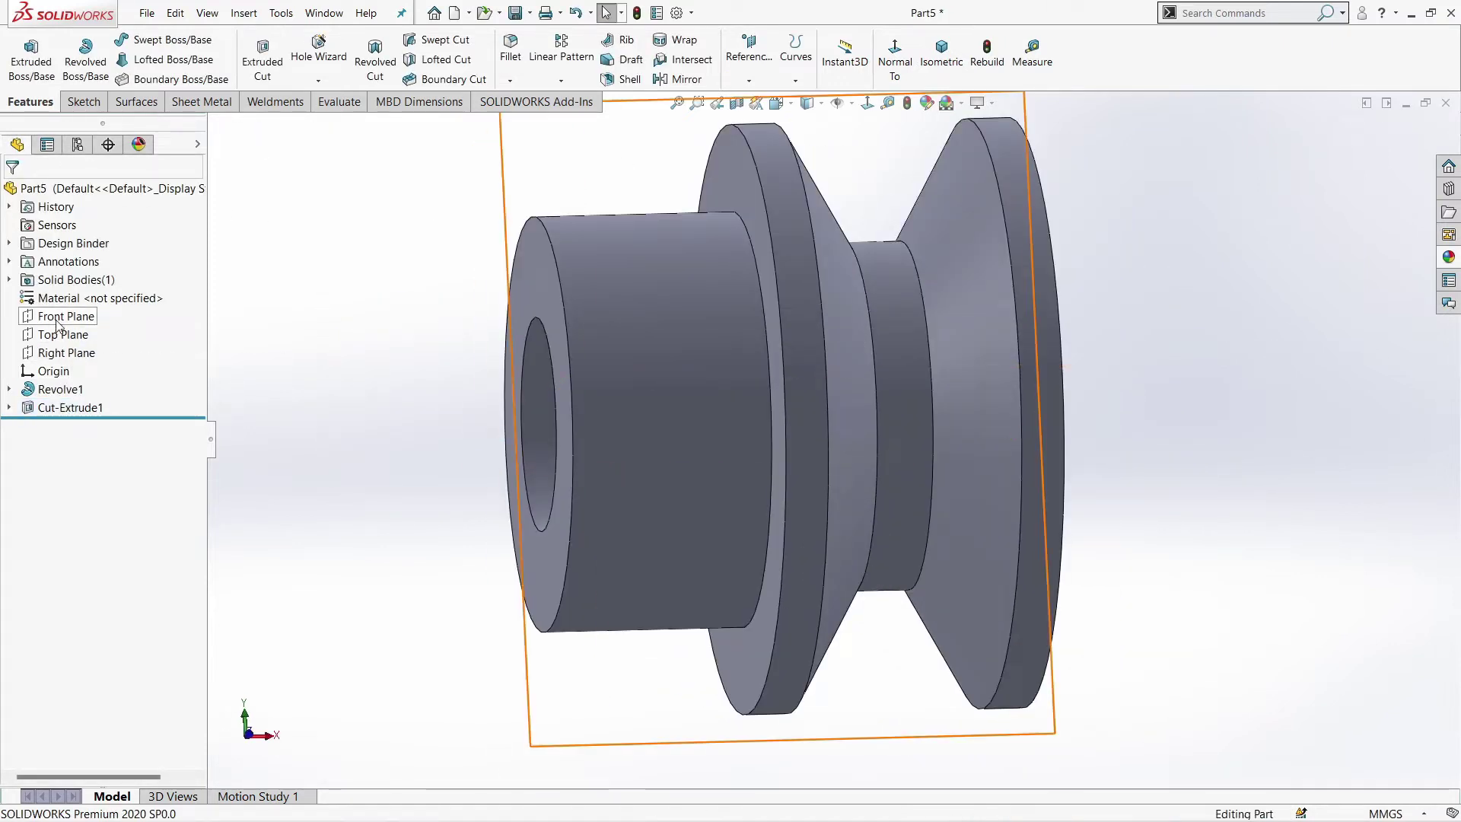
Start a new sketch on the Front Plane after discarding one on the Right Plane
click(66, 353)
click(175, 314)
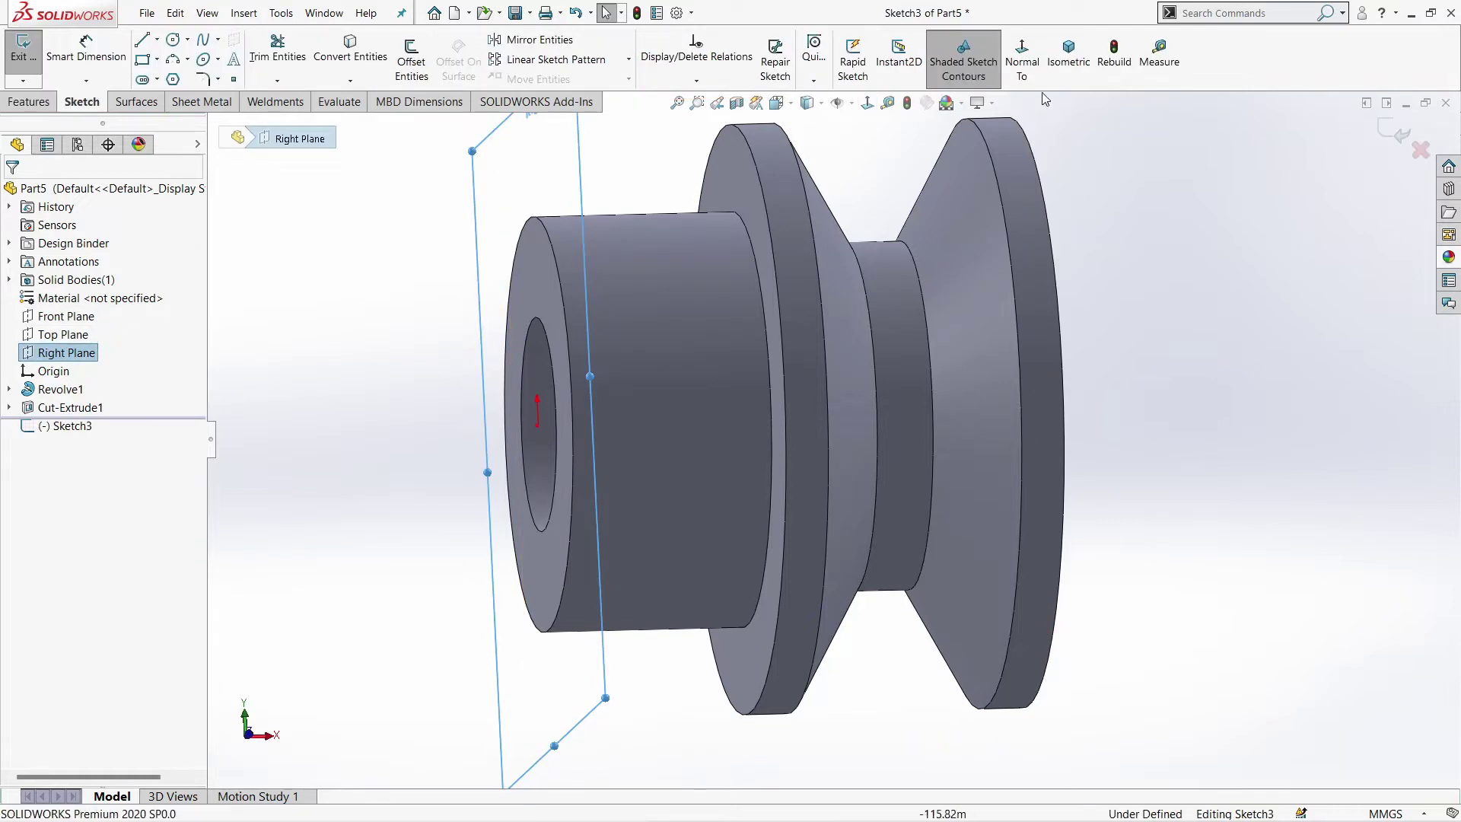
click(1420, 150)
click(66, 316)
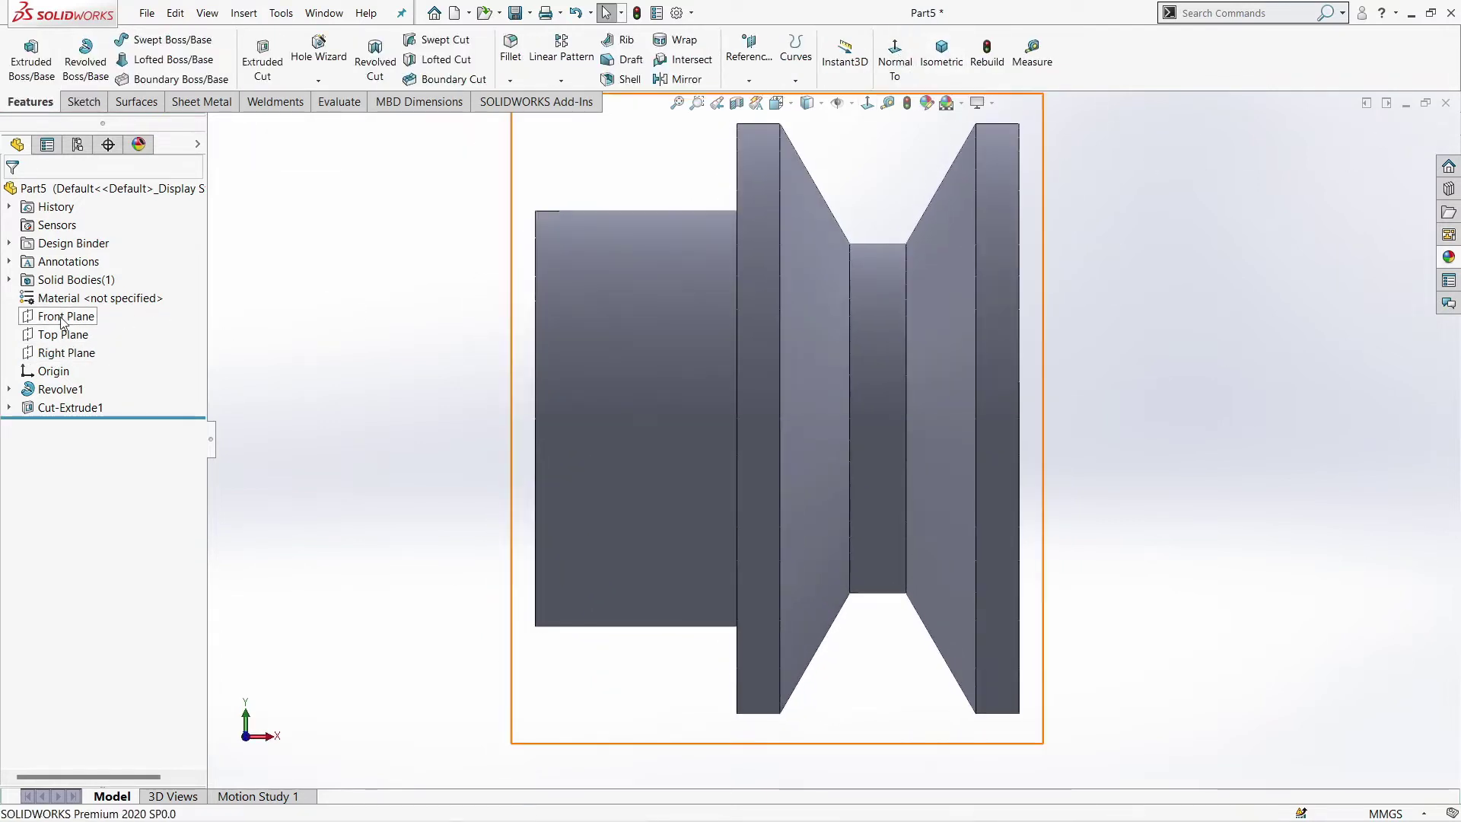
click(176, 277)
Draw a circle over the hub and dimension it to Ø5.00
click(174, 40)
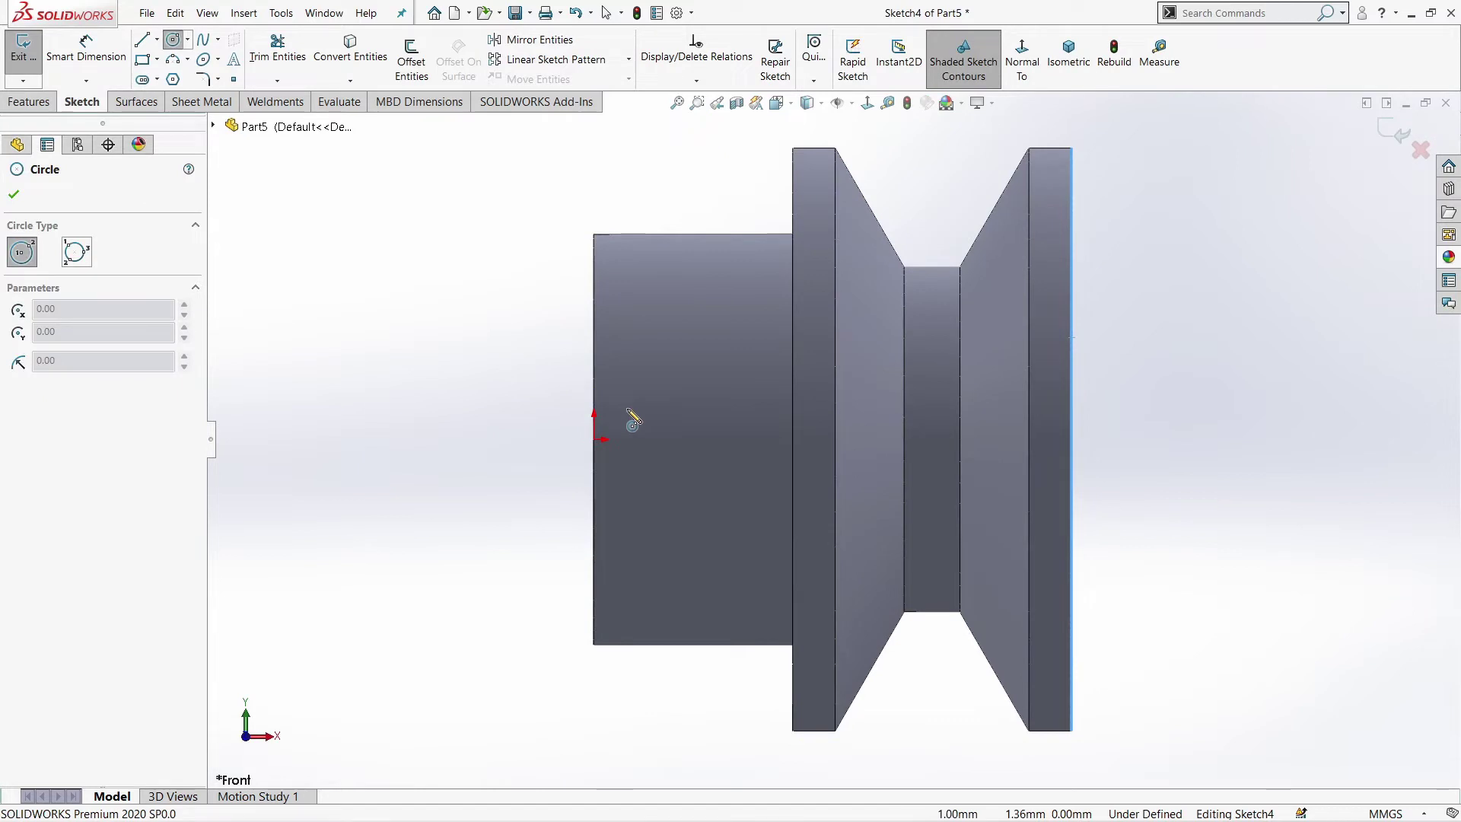
click(679, 439)
click(723, 454)
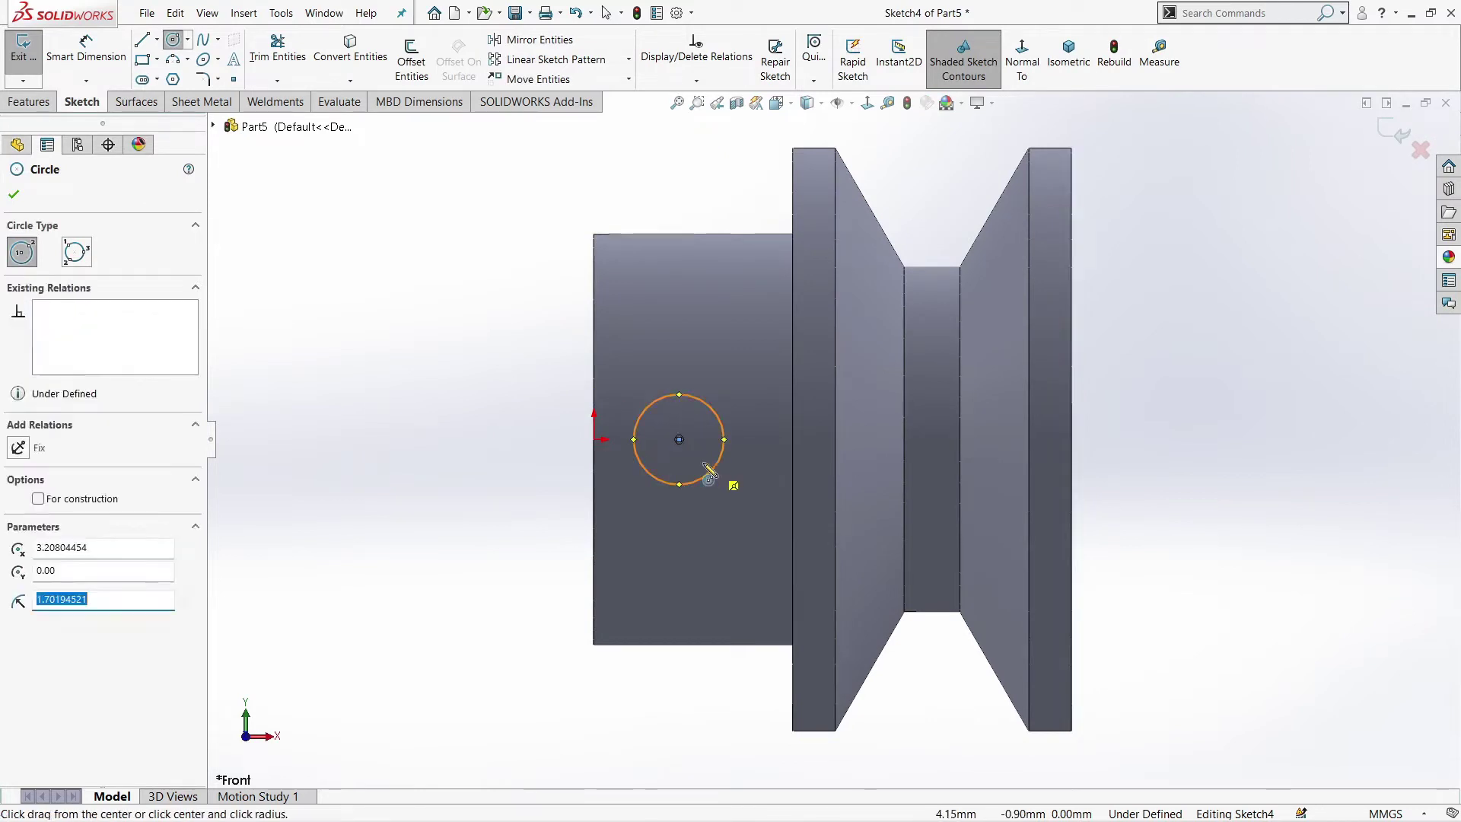
key(d)
click(642, 409)
click(499, 339)
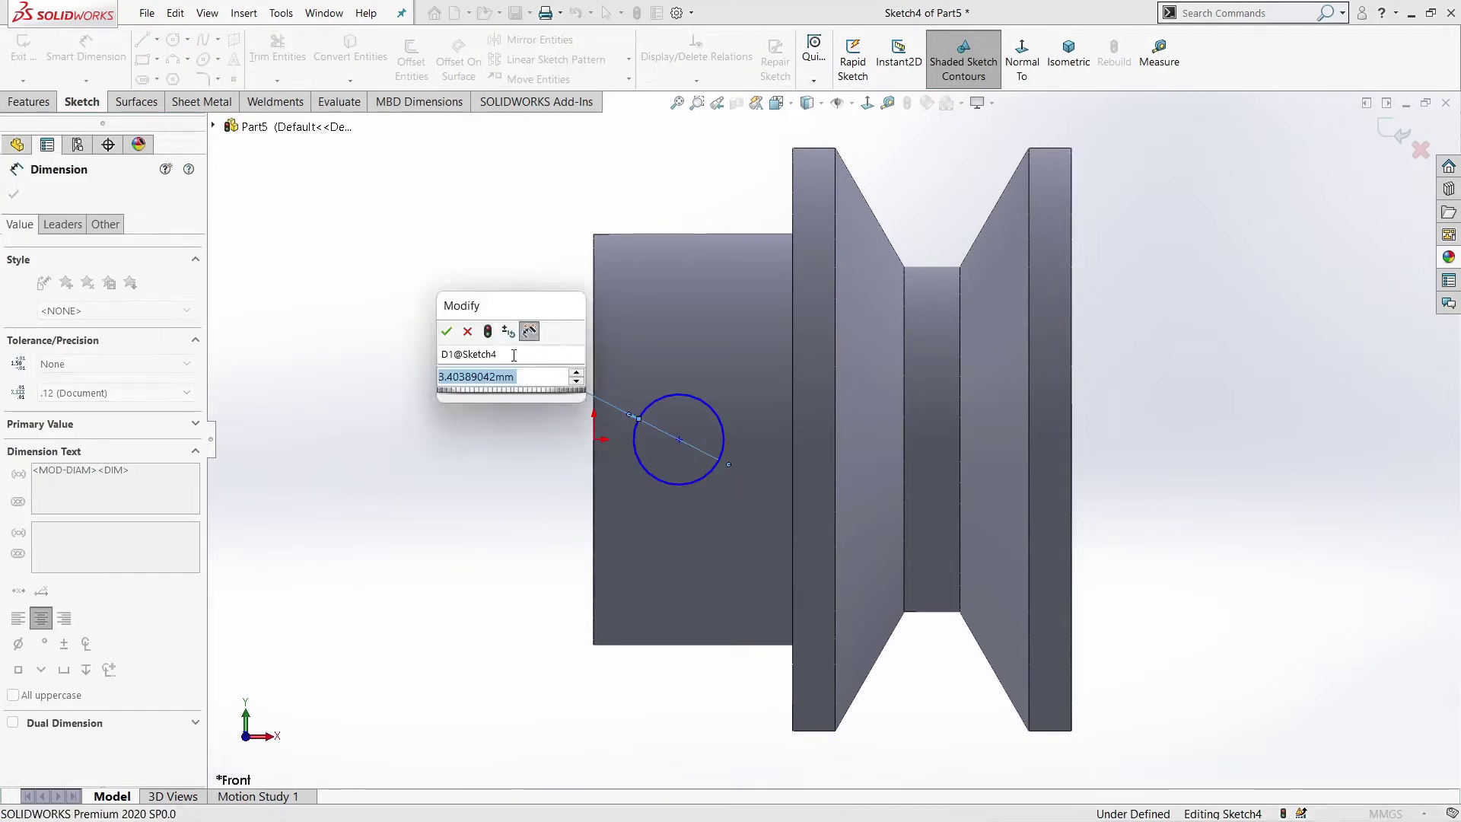
text(5)
key(Return)
Locate the circle centre with a horizontal centerline from the origin and a Vertical centerline
click(157, 40)
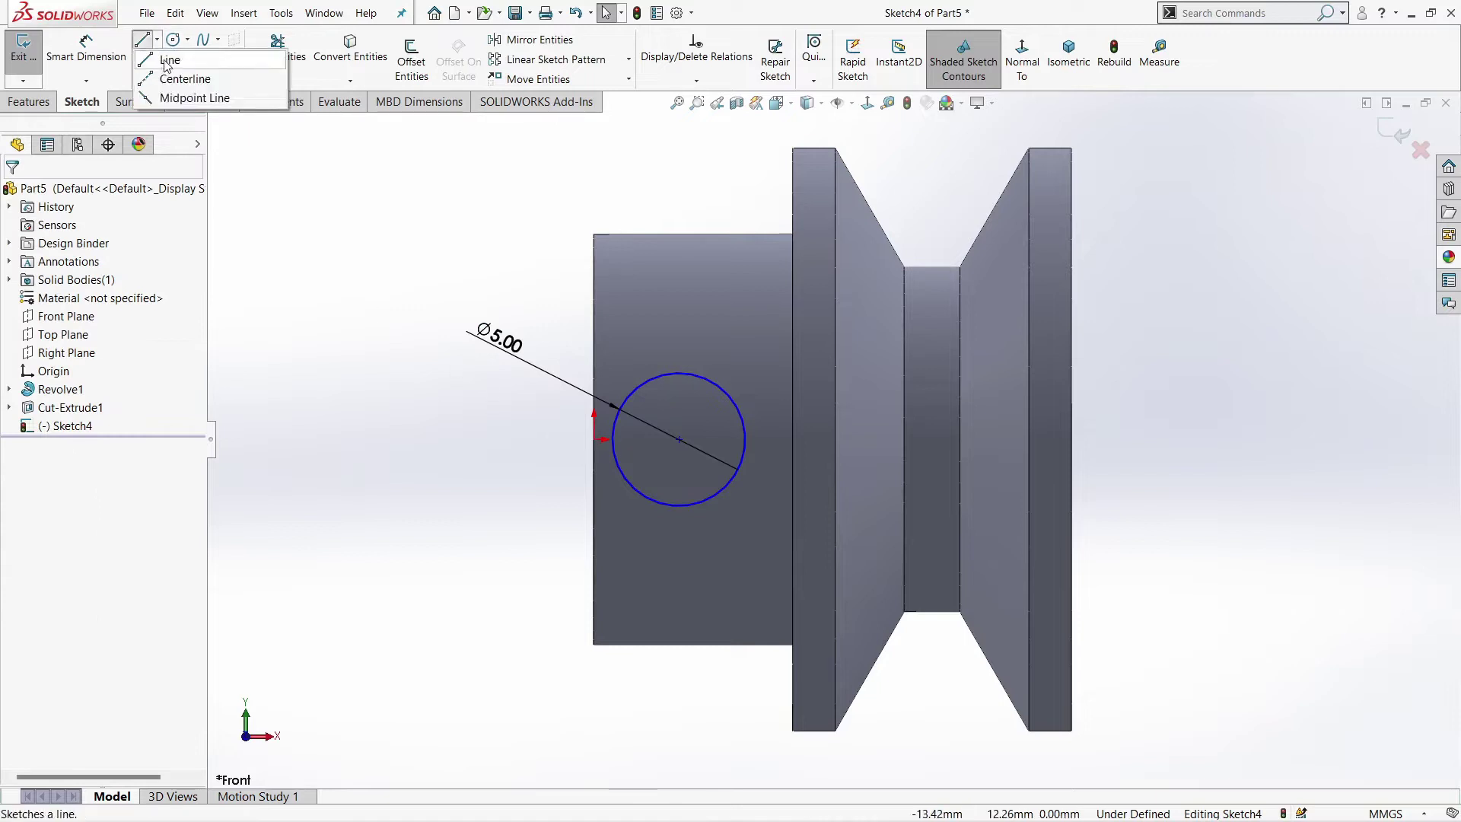
drag(594, 440, 691, 440)
key(Escape)
click(454, 470)
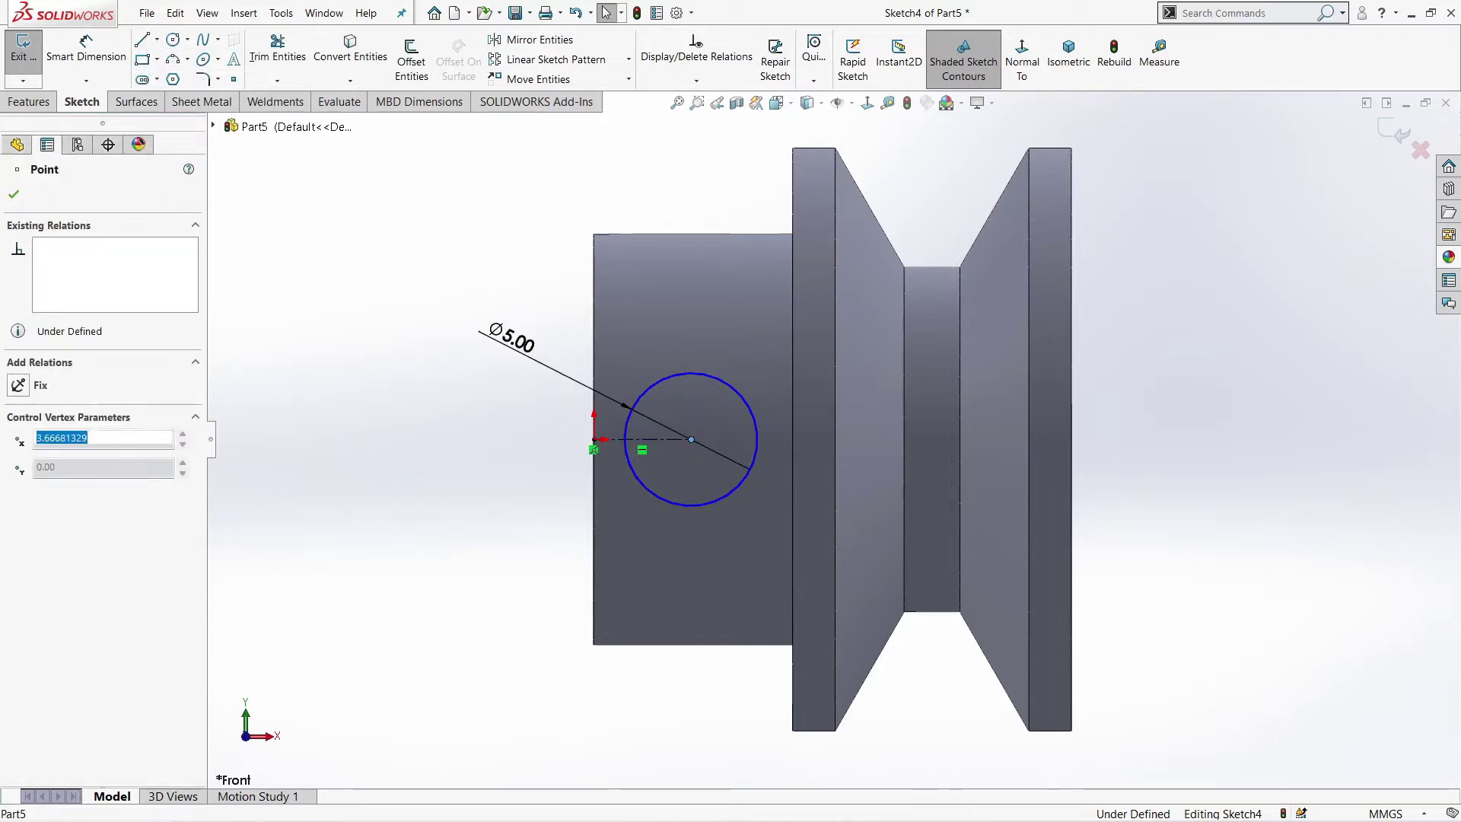
click(347, 380)
click(157, 39)
click(179, 59)
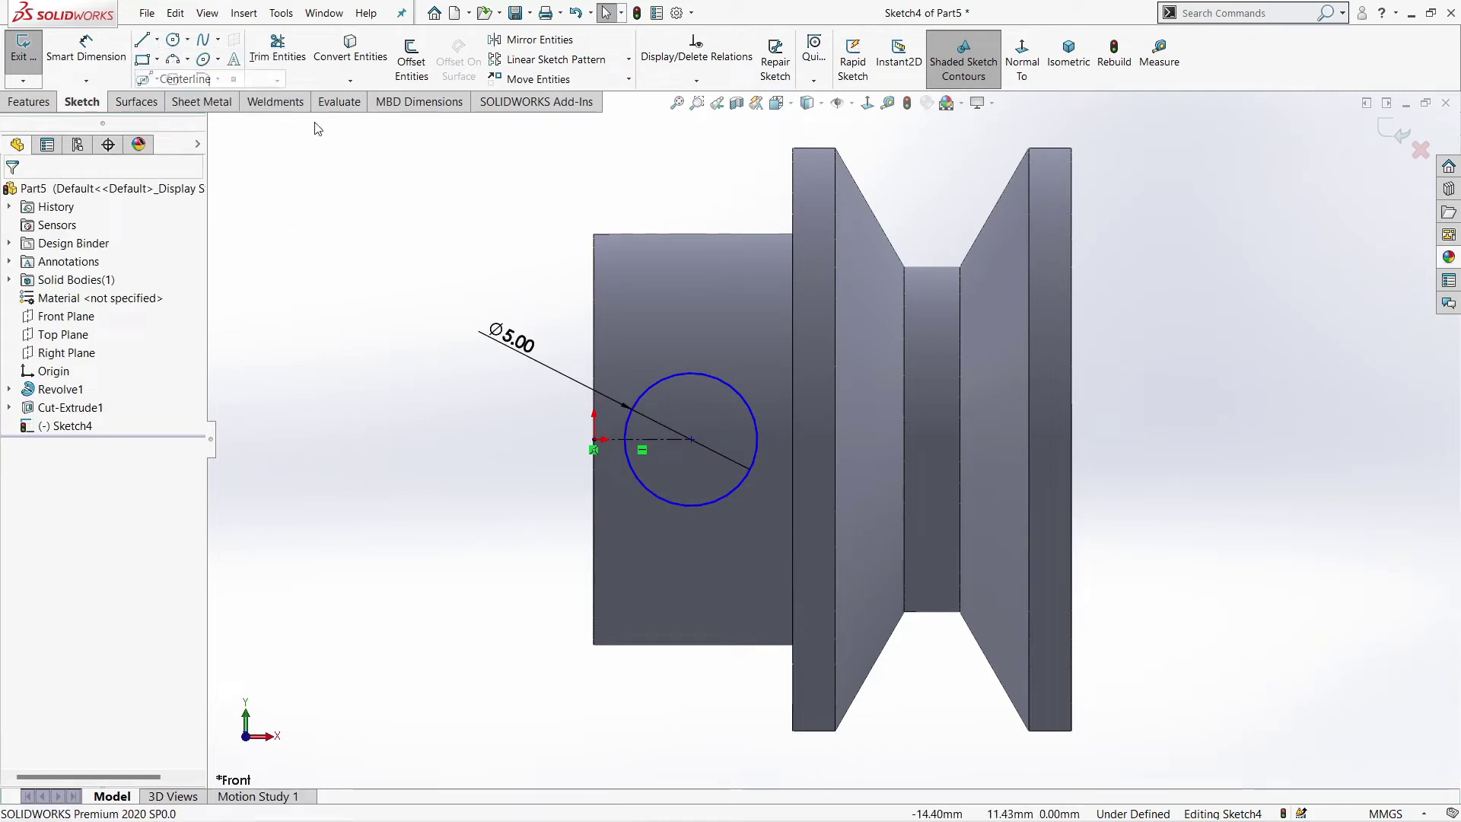
drag(692, 223, 691, 440)
click(760, 297)
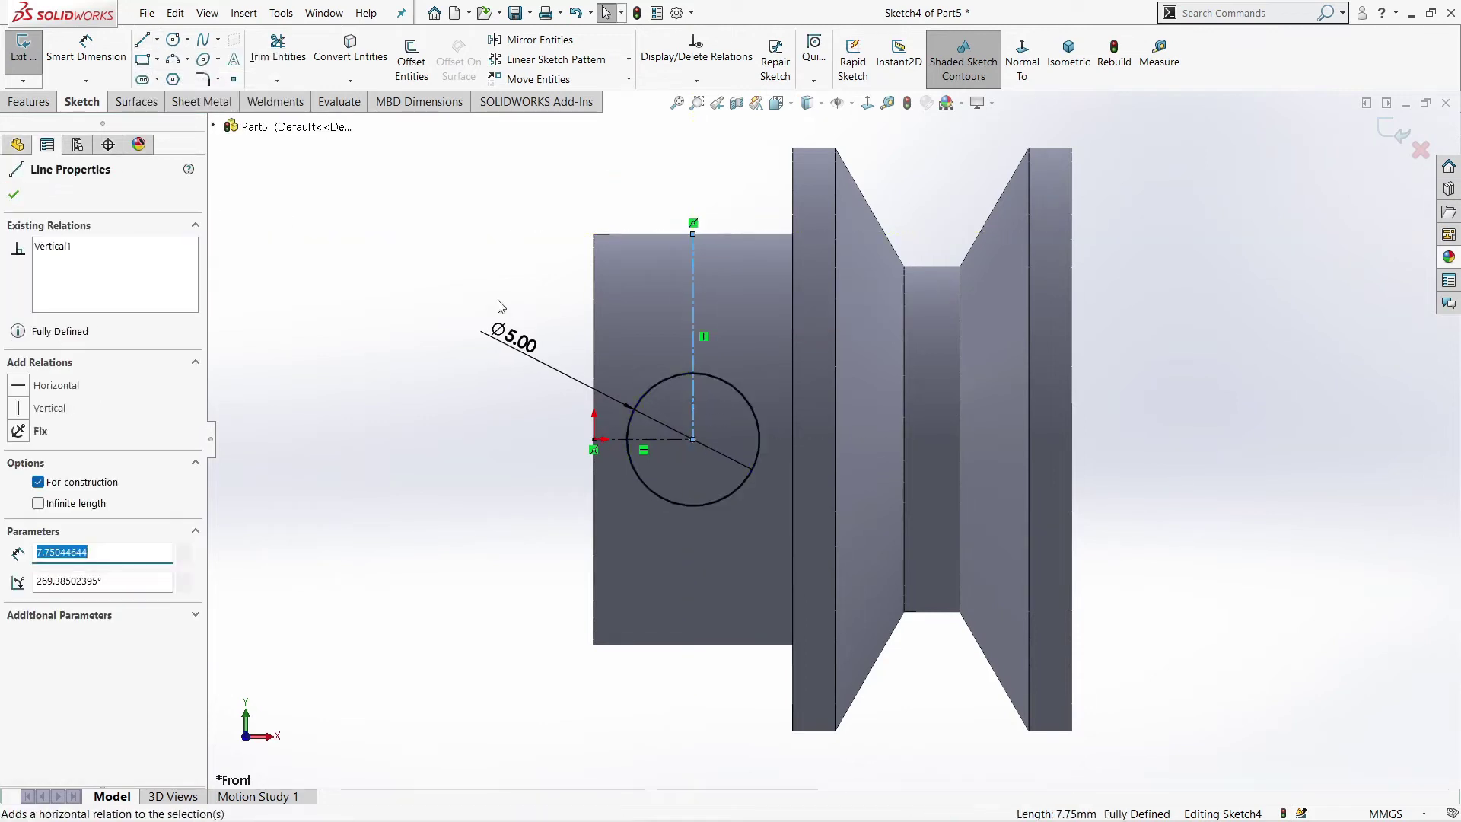
click(395, 531)
middle_drag(854, 525, 321, 219)
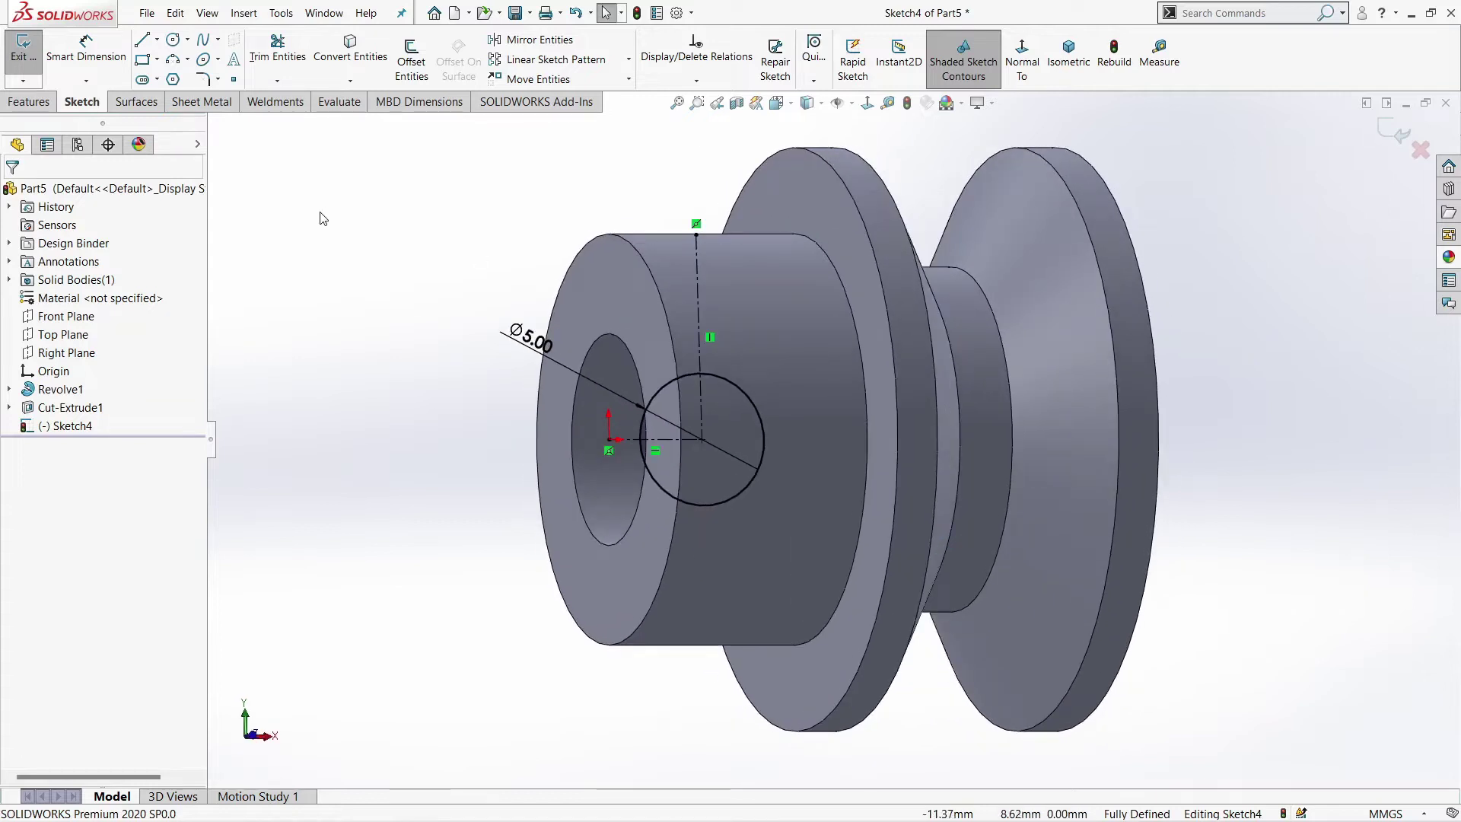
Extrude-cut the Ø5 circle into the hub with the direction flipped
click(18, 103)
click(262, 57)
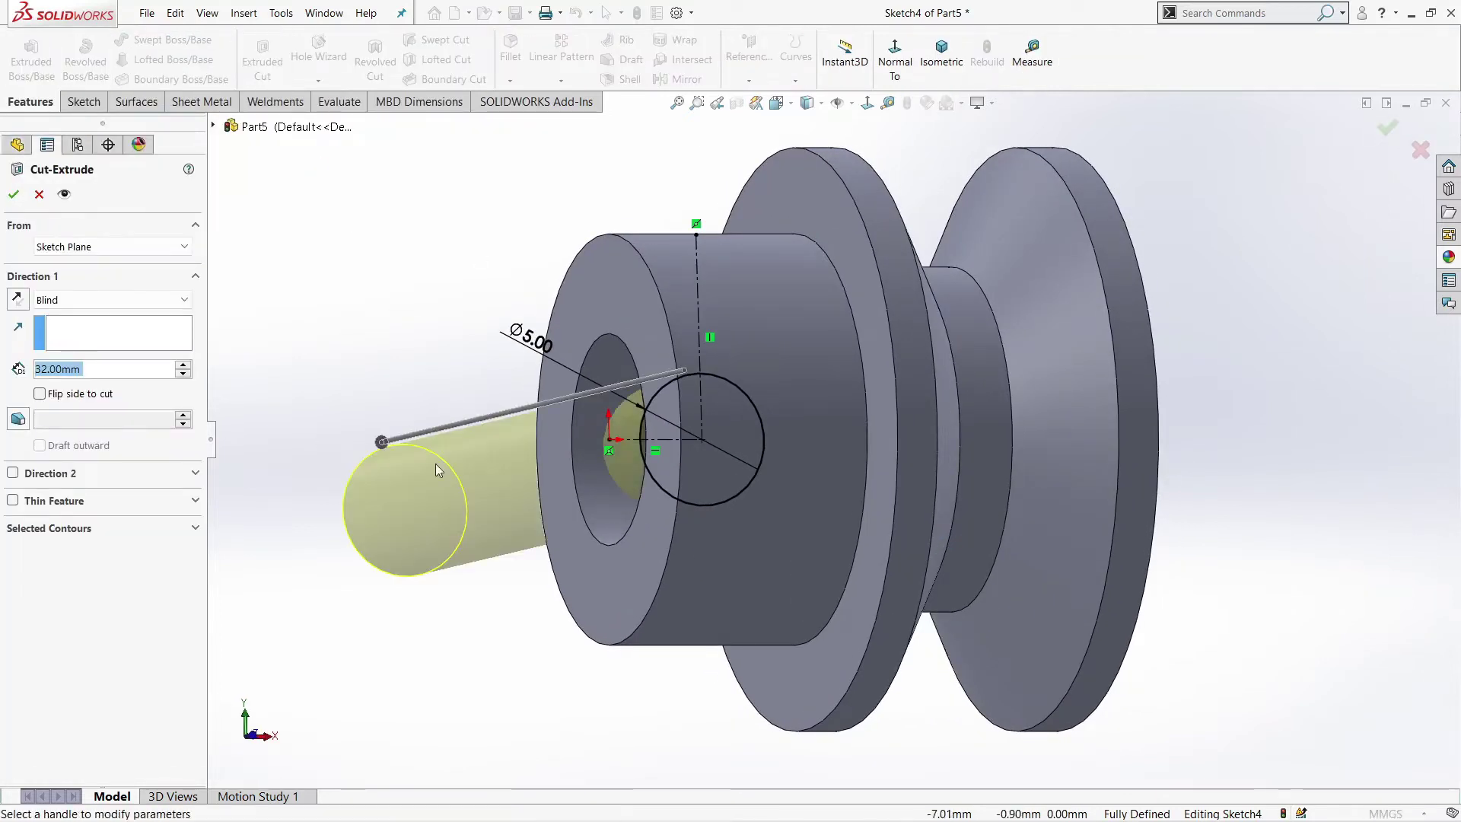
click(17, 299)
click(13, 194)
mouse_move(913, 510)
middle_down()
mouse_move(889, 514)
mouse_move(936, 495)
middle_up()
Begin a chamfer on the hub's front end edge
click(510, 80)
click(536, 124)
click(637, 308)
Chamfer the hub's outer front edge at 0.5 mm
click(641, 322)
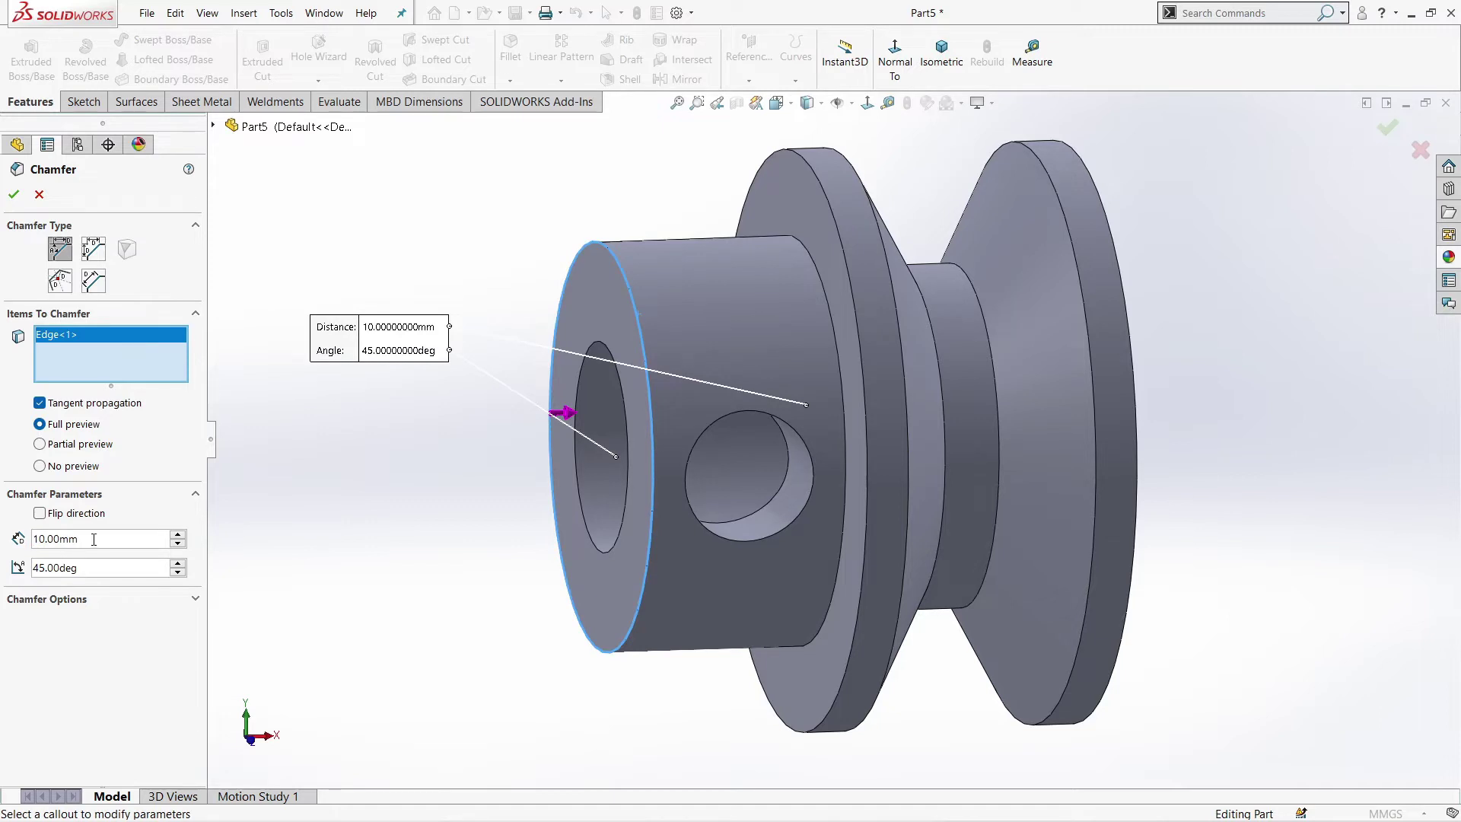
key(Return)
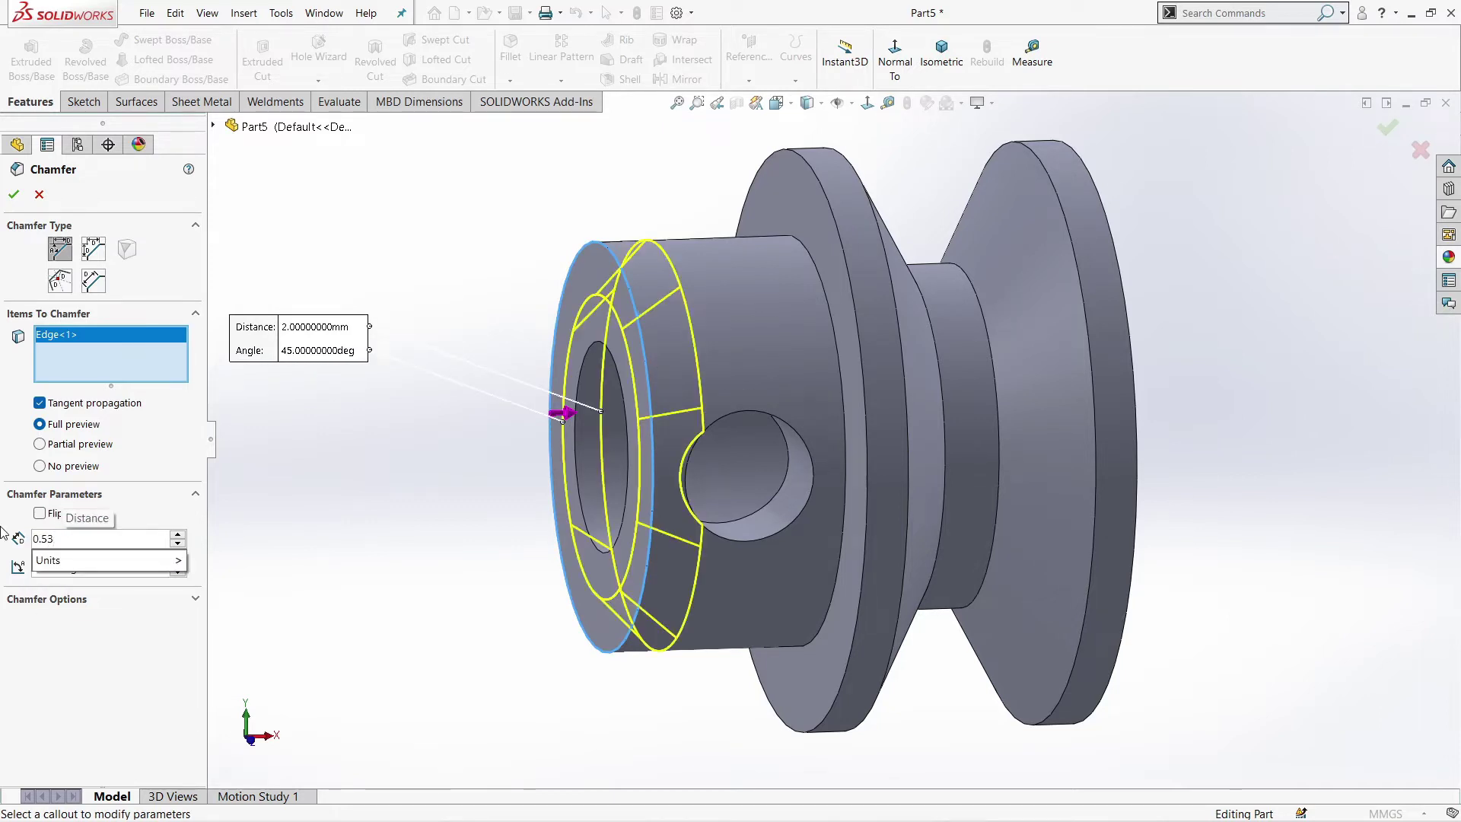
key(Return)
mouse_move(500, 559)
middle_down()
mouse_move(492, 530)
mouse_move(685, 536)
mouse_move(713, 238)
middle_up()
key(Return)
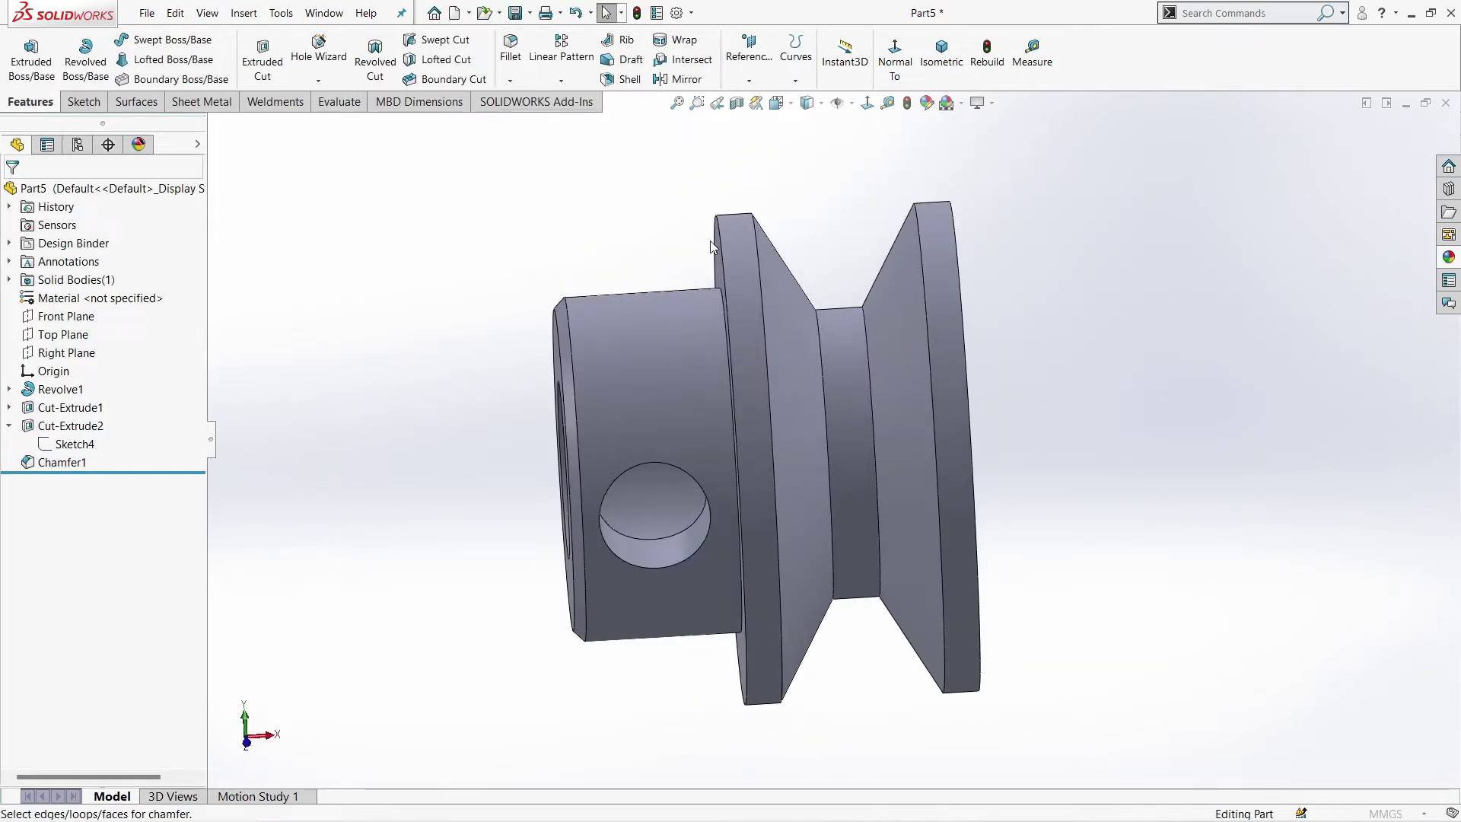
Chamfer both flange rim edges at 0.2 mm
click(714, 246)
click(904, 270)
double_click(84, 545)
text(0.2)
key(Return)
mouse_move(581, 317)
middle_down()
mouse_move(747, 356)
mouse_move(869, 313)
mouse_move(557, 213)
middle_up()
Chamfer both bore edges 0.3 mm at 30°, then open the Appearances pane
click(530, 119)
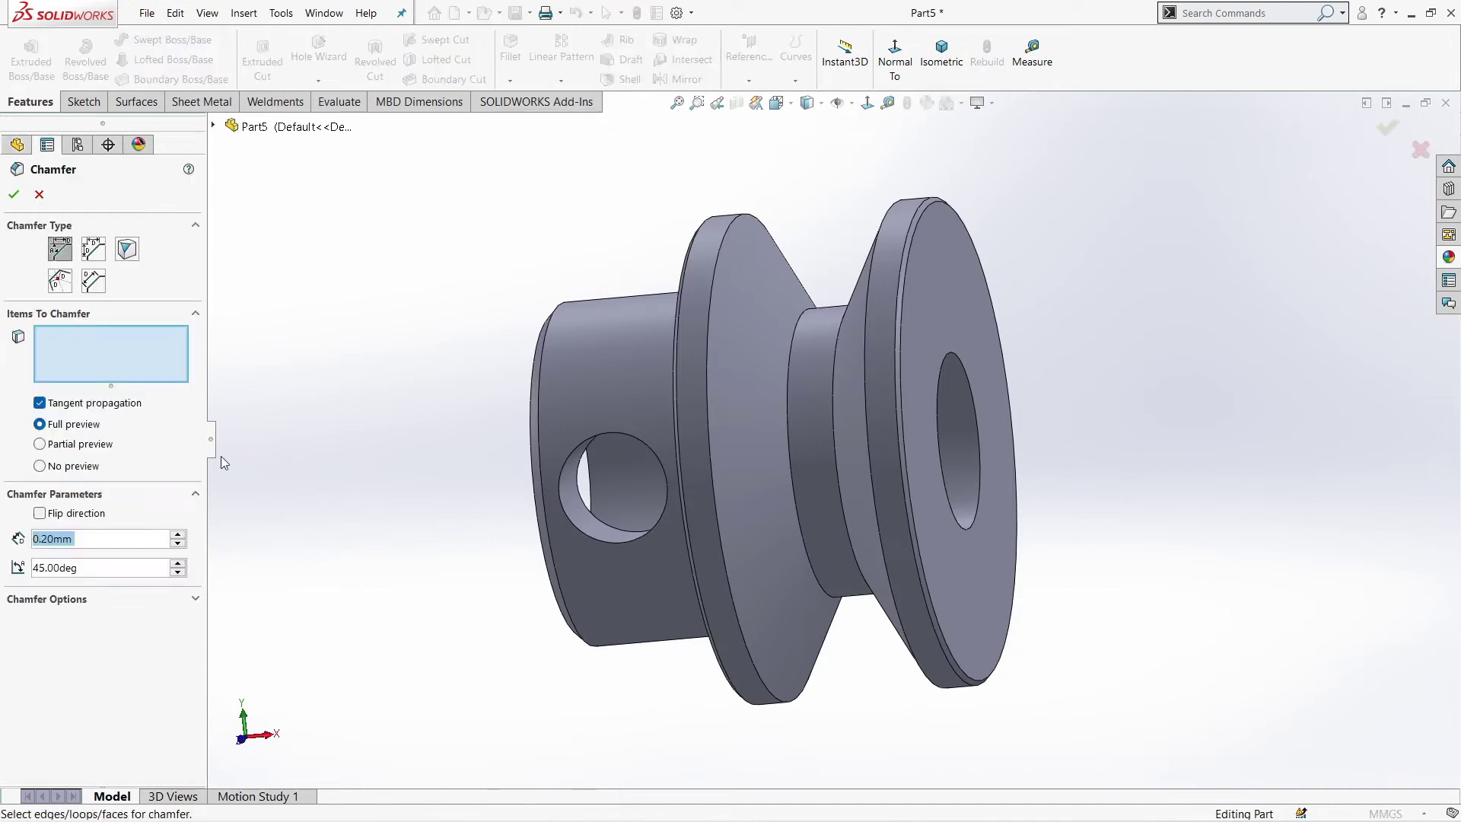
click(978, 401)
text(30)
key(Return)
text(0.3)
key(Return)
middle_drag(518, 475, 582, 386)
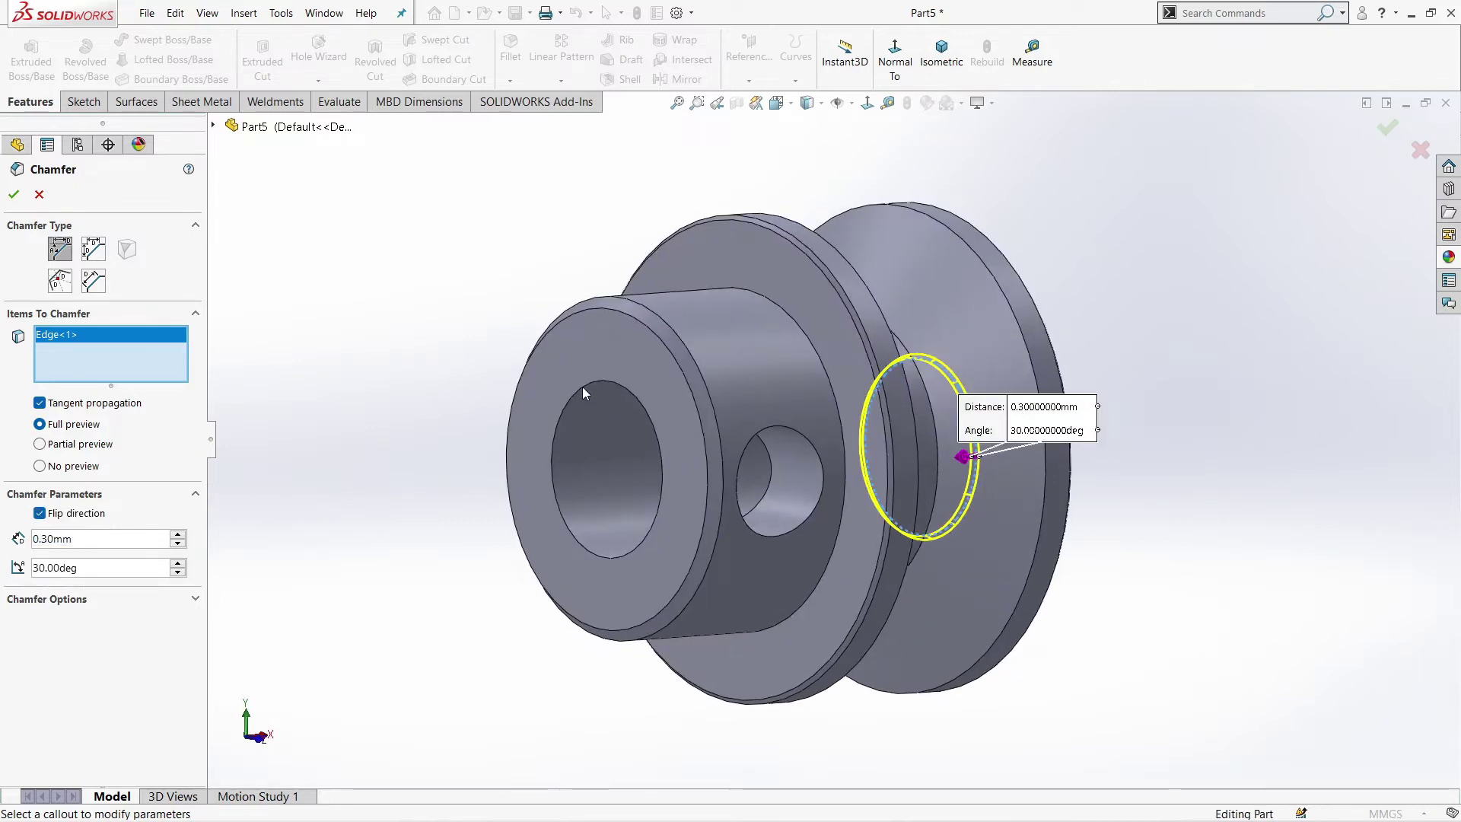
click(583, 387)
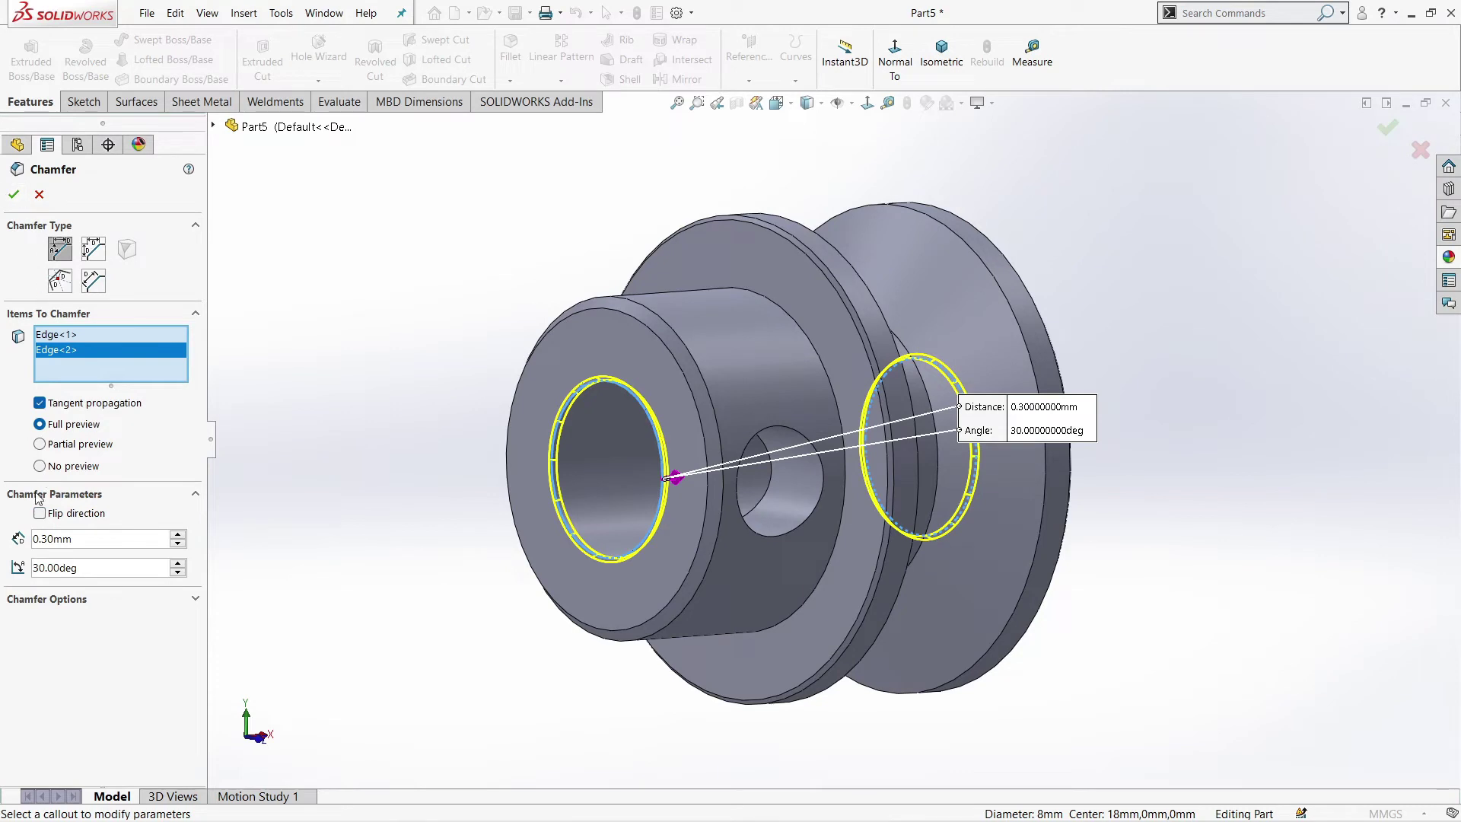
click(14, 196)
mouse_move(861, 472)
middle_down()
mouse_move(1069, 248)
mouse_move(1435, 240)
middle_up()
click(1448, 257)
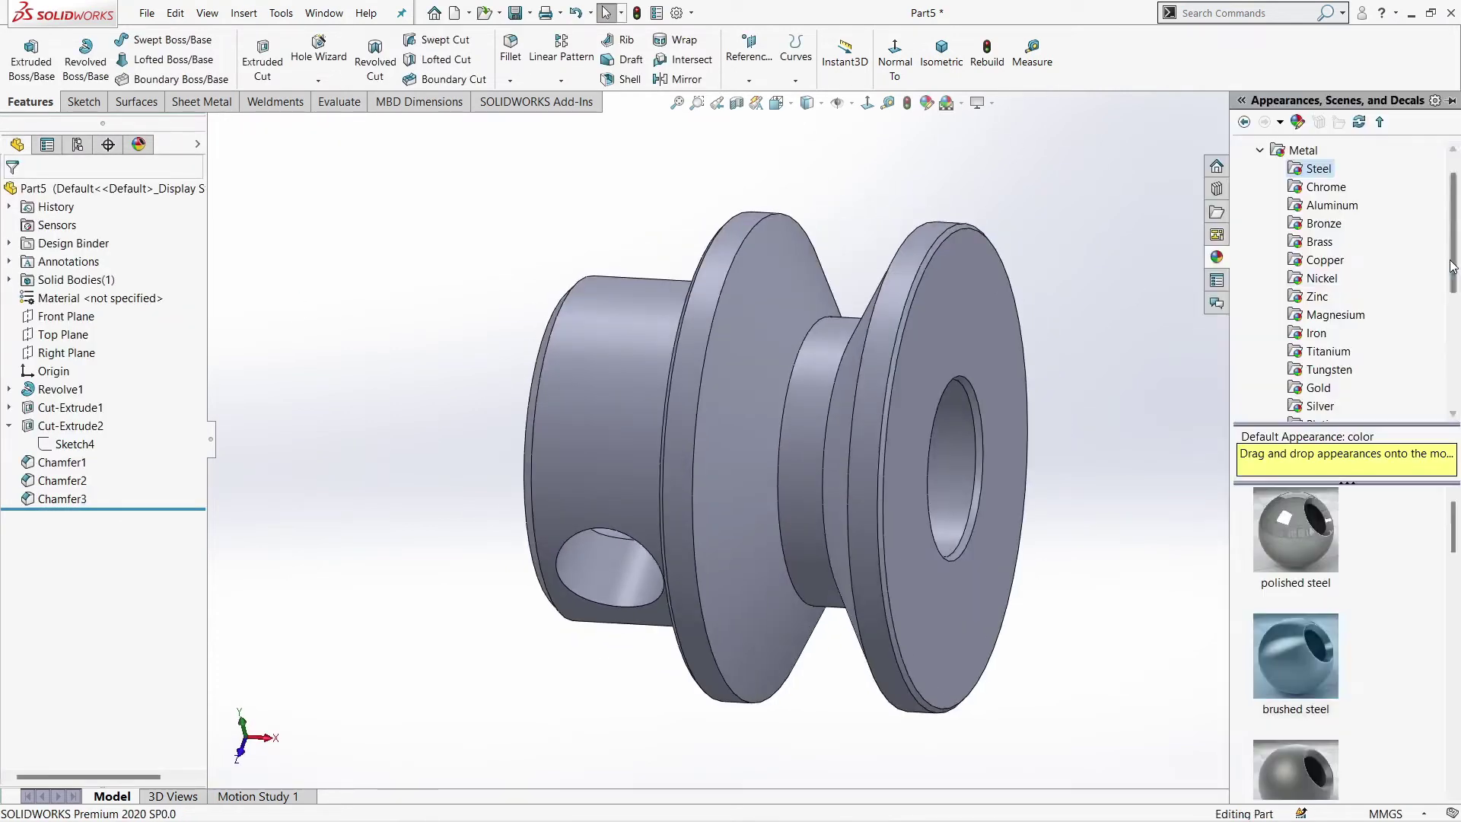
Apply the cast iron appearance to the part
click(1314, 335)
scroll(1359, 609, down, 3)
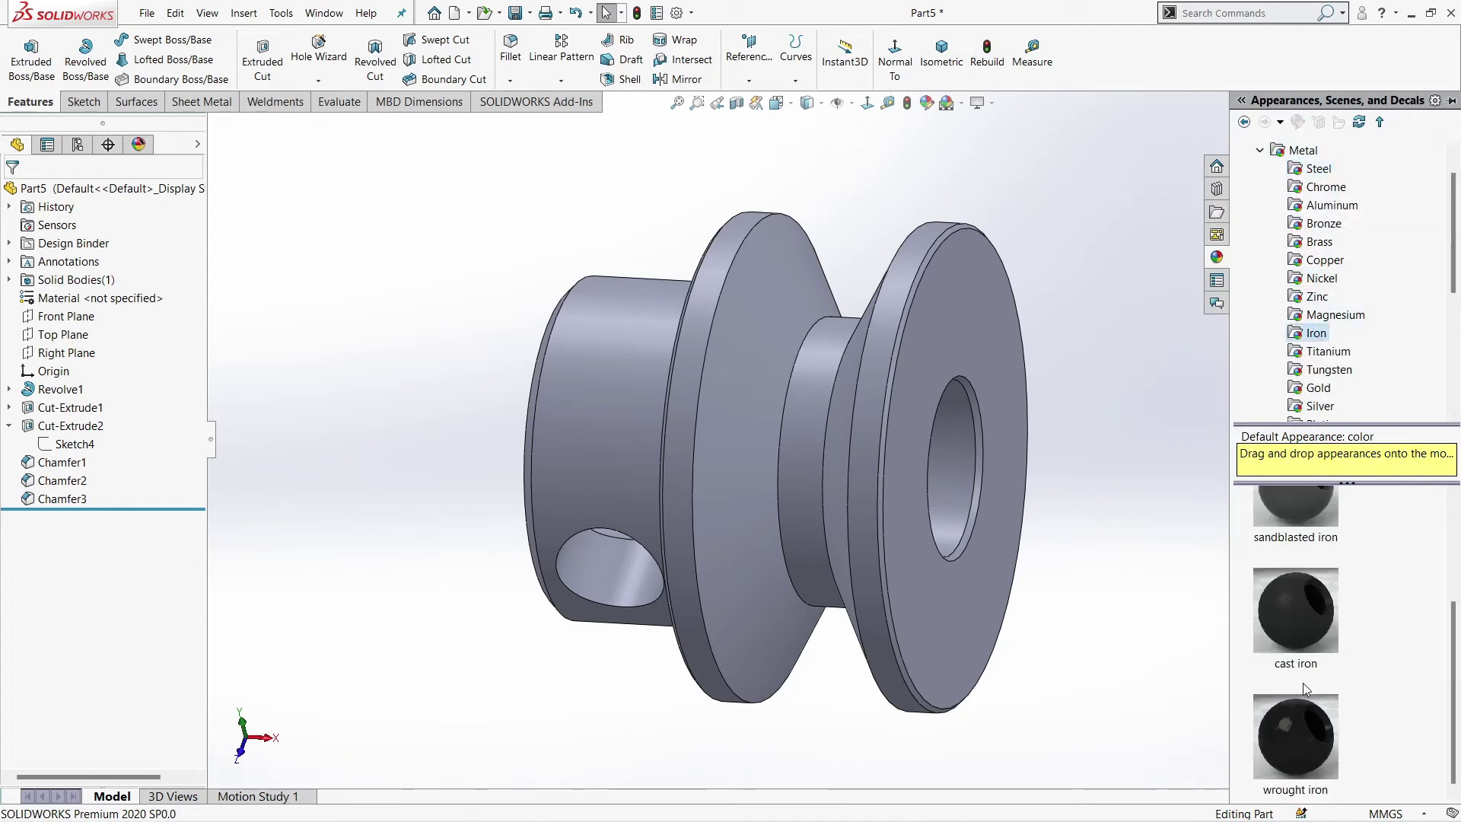
scroll(1334, 613, up, 1)
scroll(1335, 609, down, 1)
double_click(1335, 608)
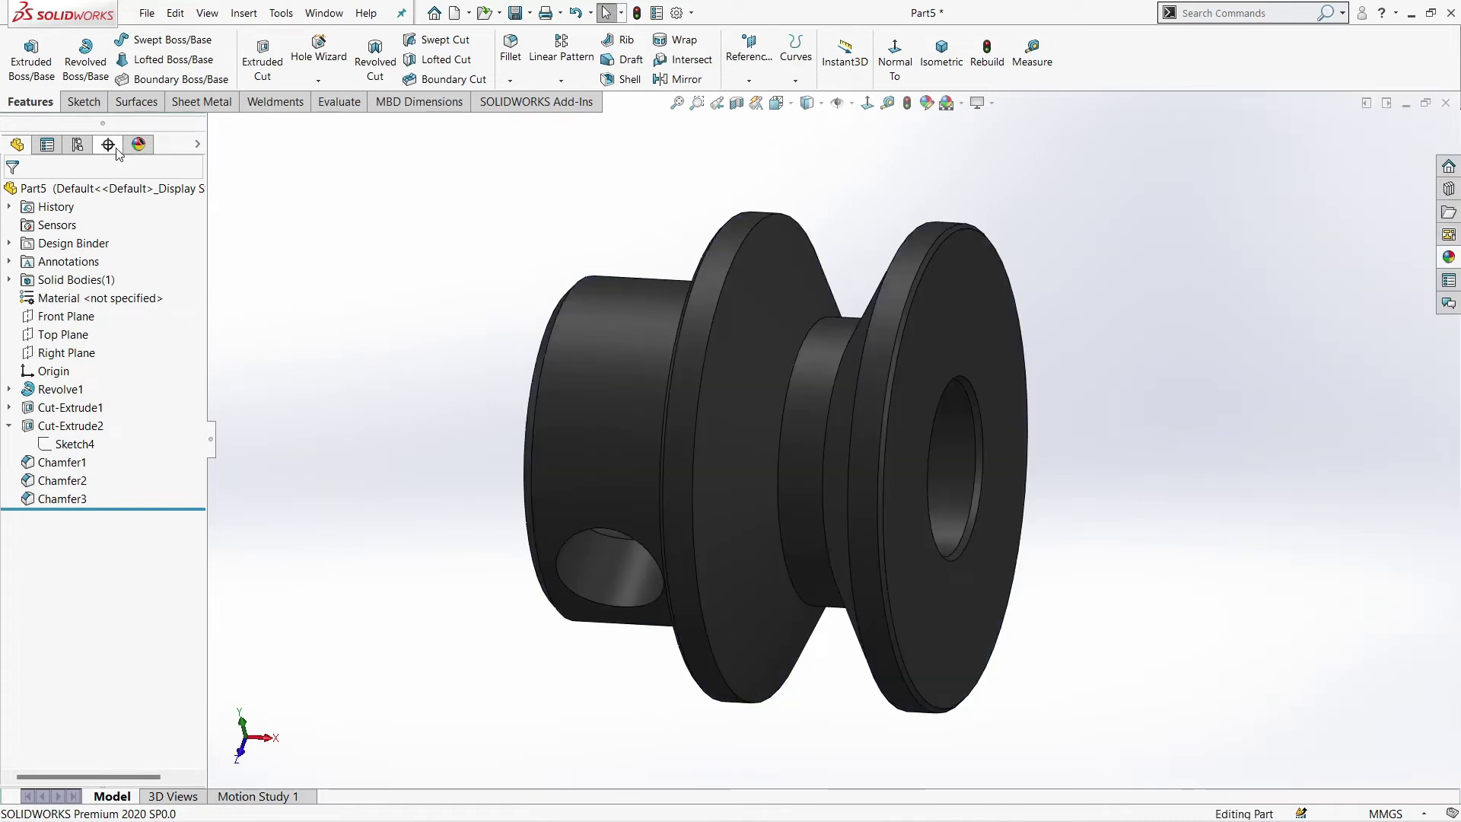
Edit the cast iron appearance colour to a pale cream
click(139, 144)
click(59, 243)
right_click(59, 243)
click(84, 267)
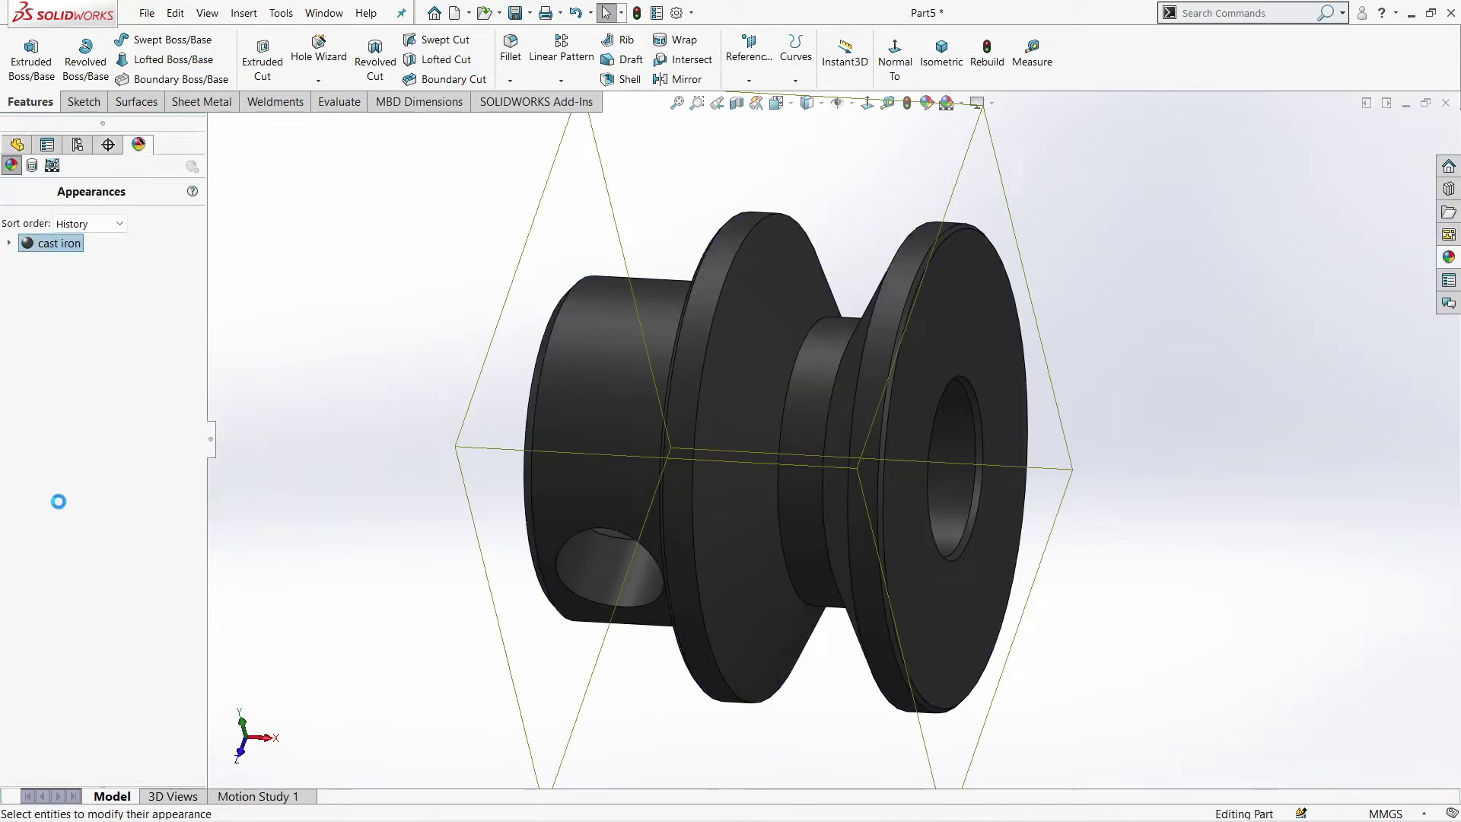
click(80, 544)
drag(53, 643, 49, 626)
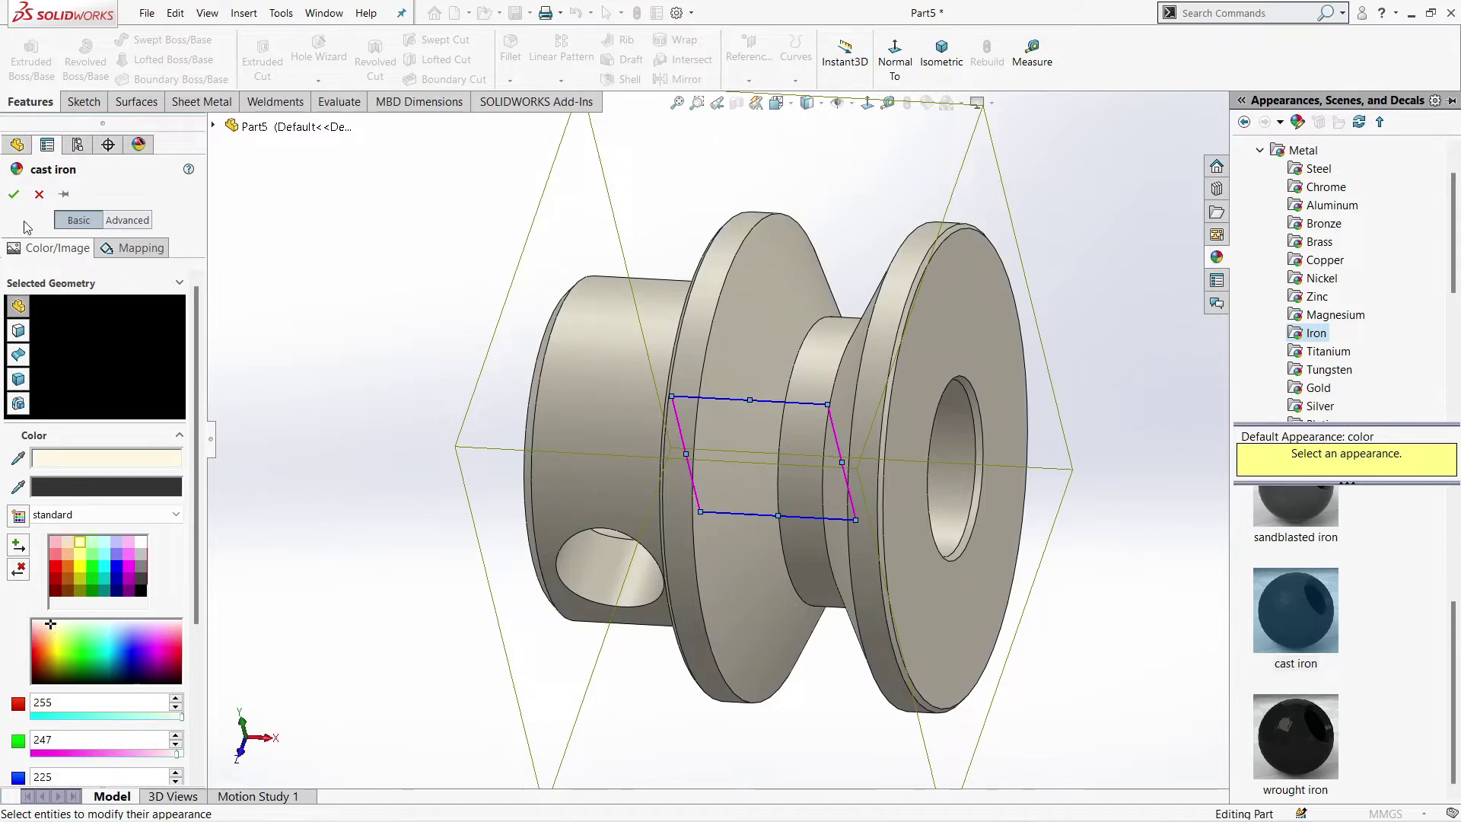
click(14, 194)
click(18, 144)
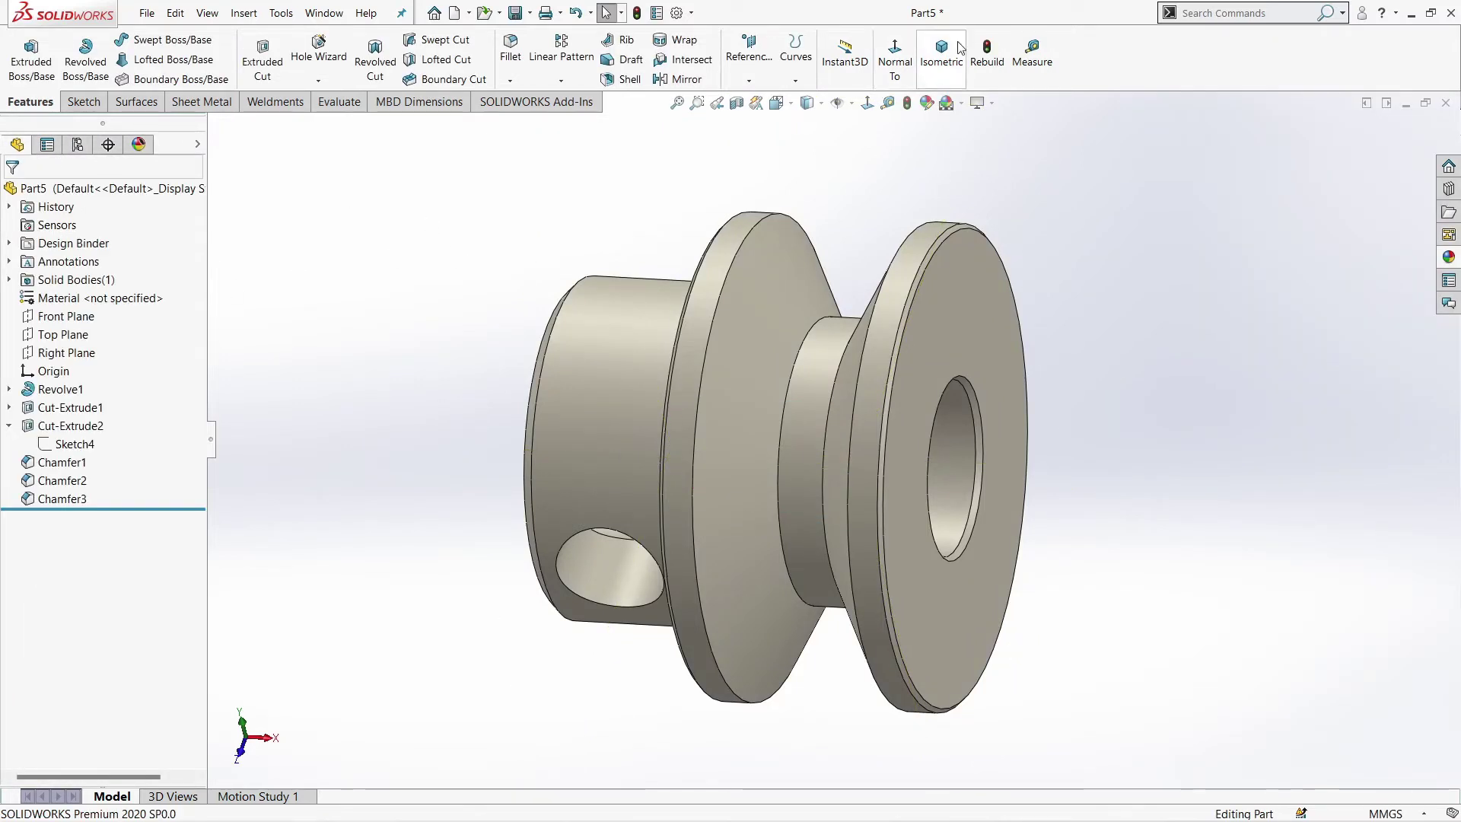
Set the isometric view and start a Rotate model animation in the Animation Wizard
click(941, 54)
click(259, 797)
click(423, 778)
click(787, 620)
Play the rotation animation twice in the MotionManager
click(53, 778)
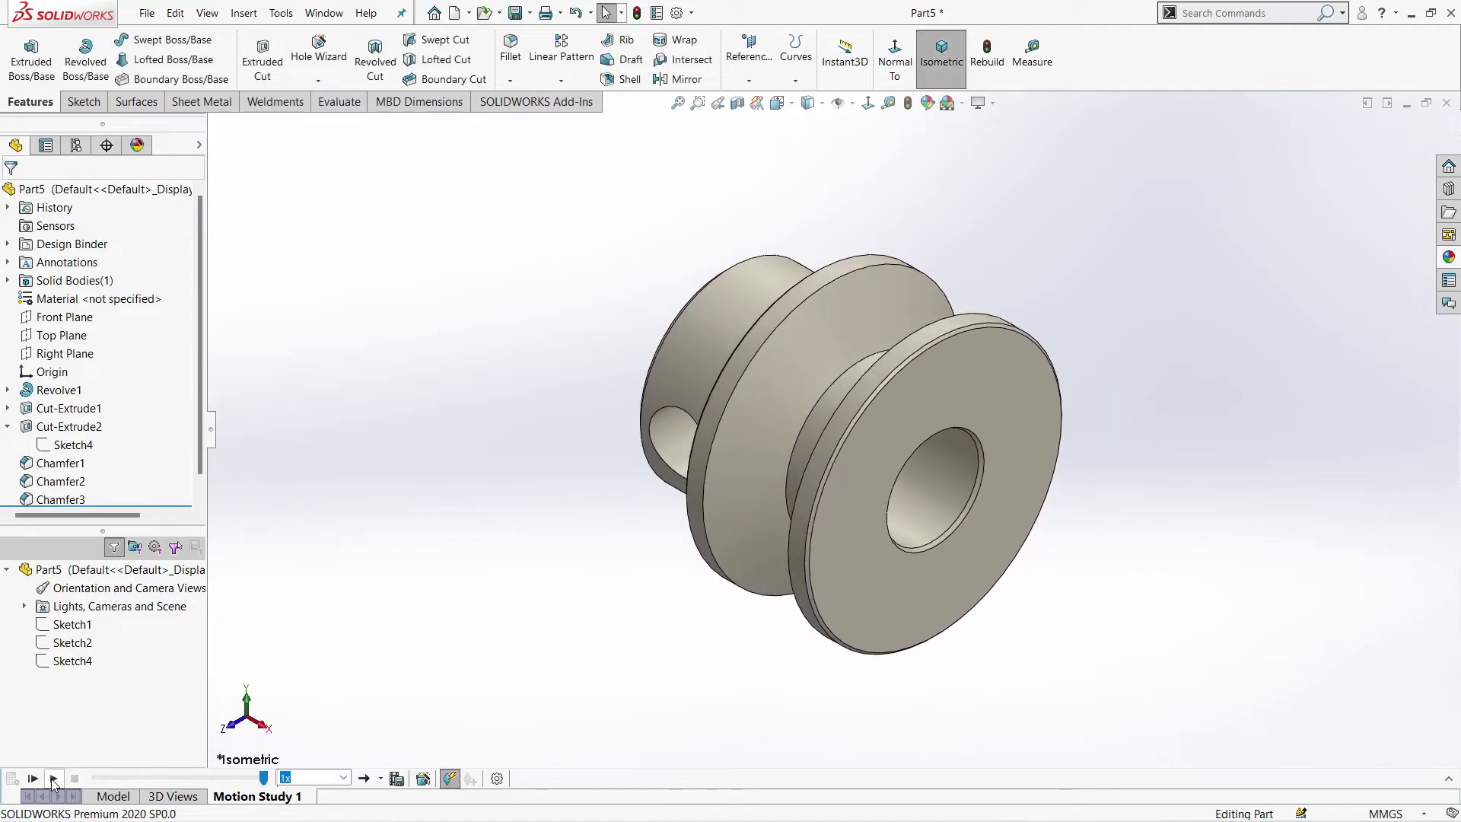
click(52, 780)
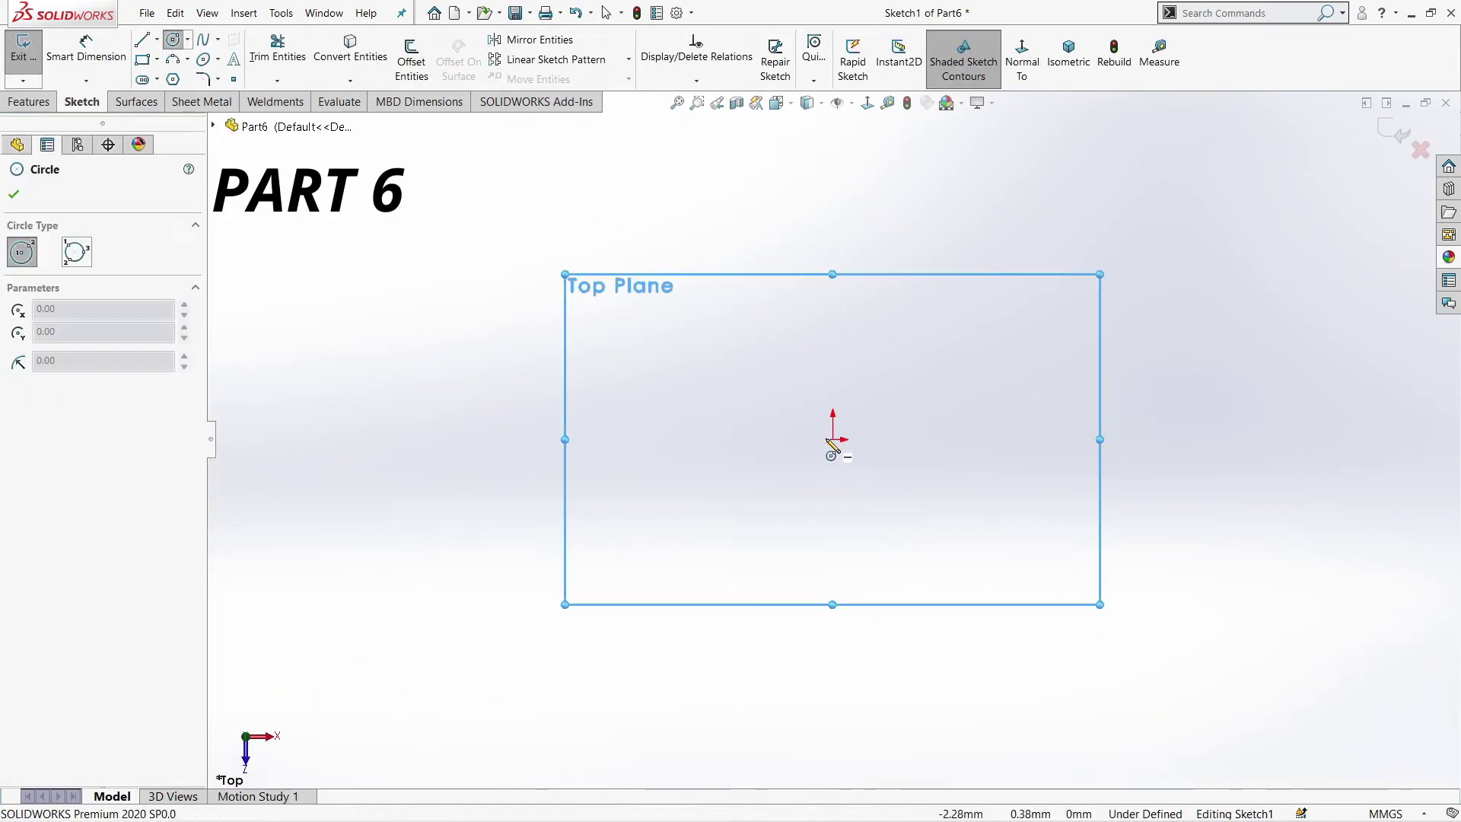
Draw two concentric circles centred at the origin
click(831, 440)
click(924, 549)
click(833, 440)
click(916, 439)
Dimension the outer circle Ø14 mm and the inner circle Ø3.4 mm
click(974, 423)
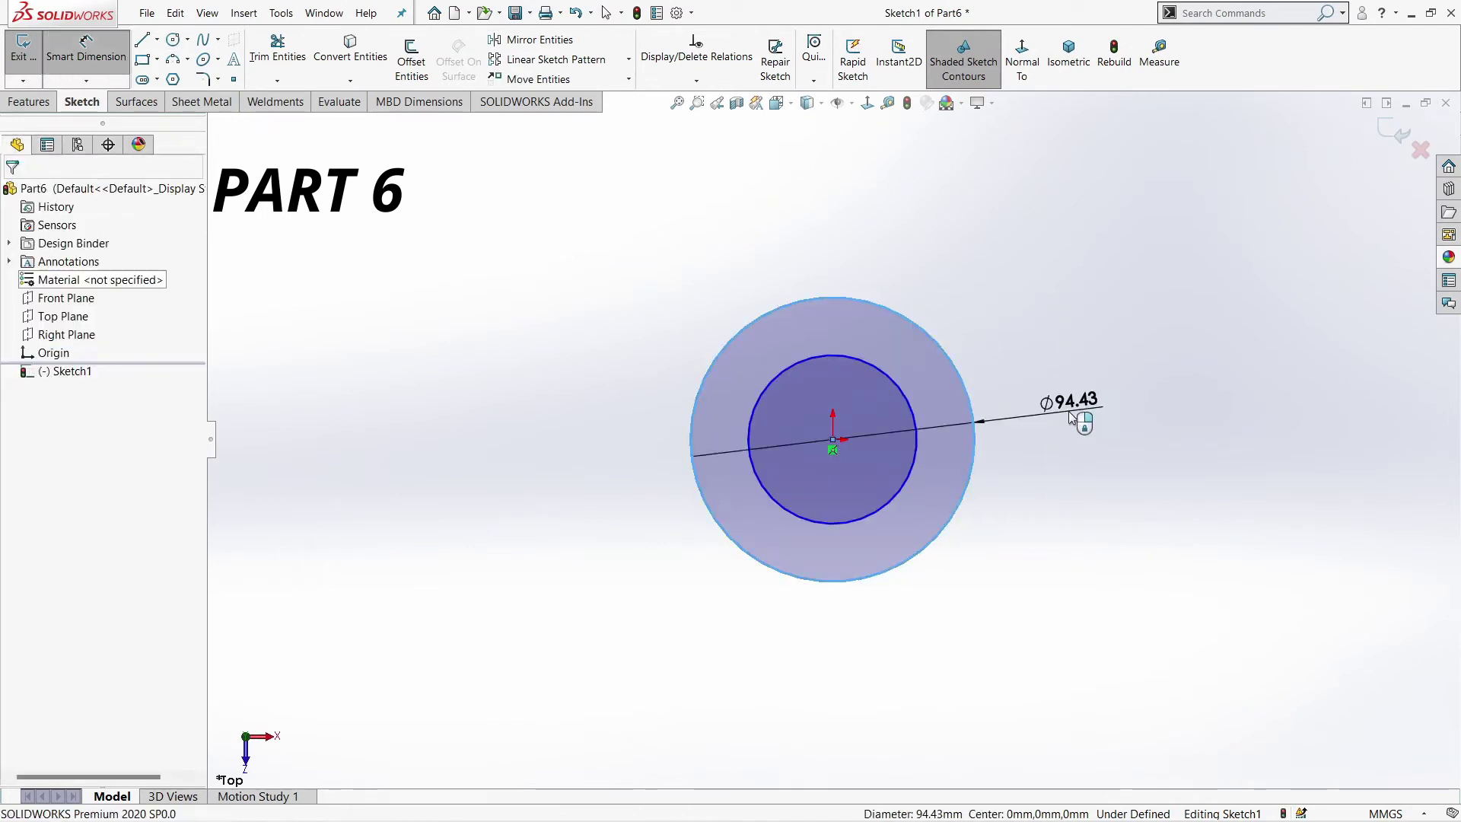
click(1068, 411)
text(14)
key(Return)
click(915, 426)
click(1005, 441)
text(3.4)
key(Return)
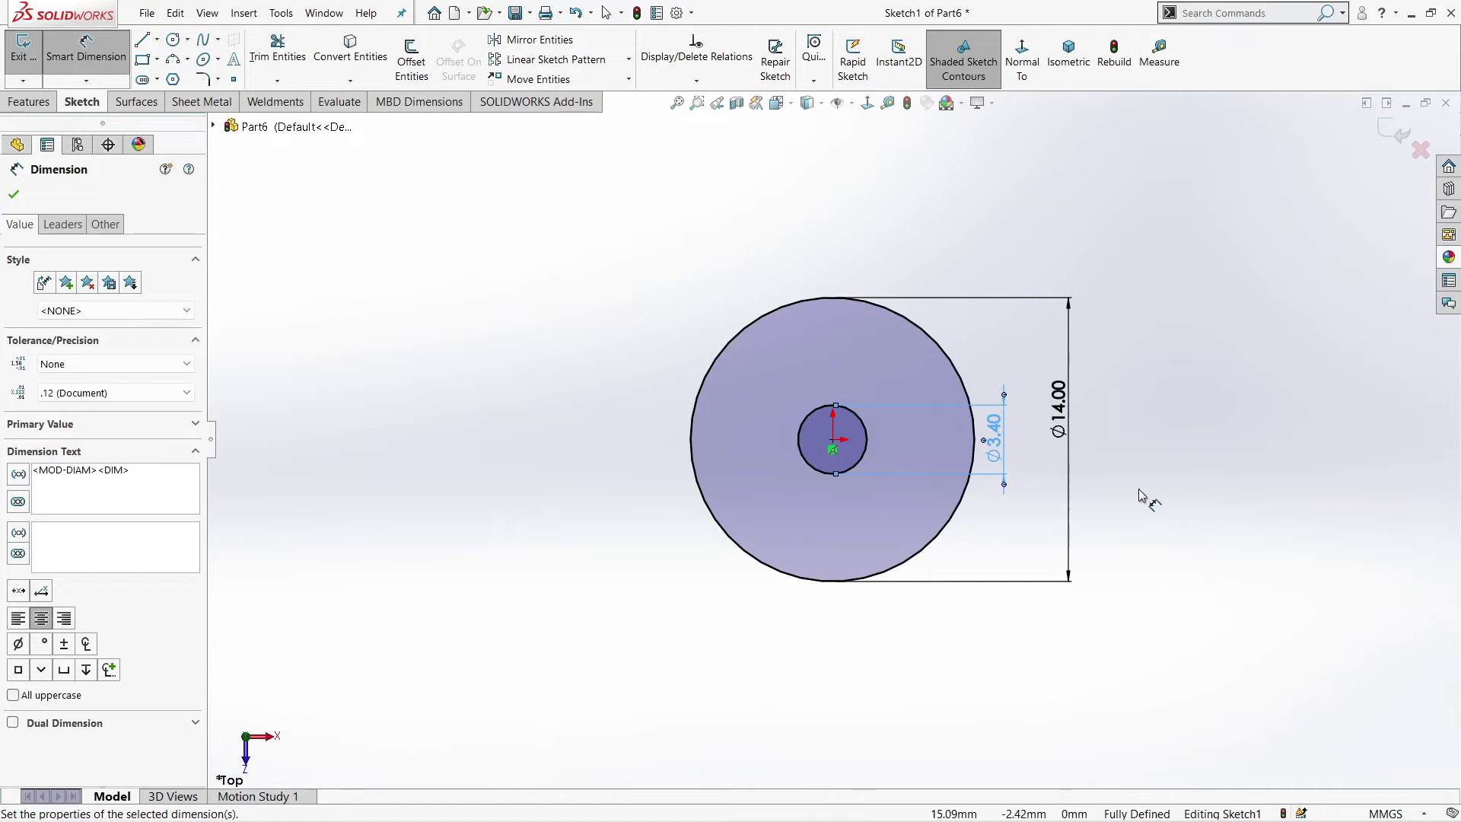
key(Escape)
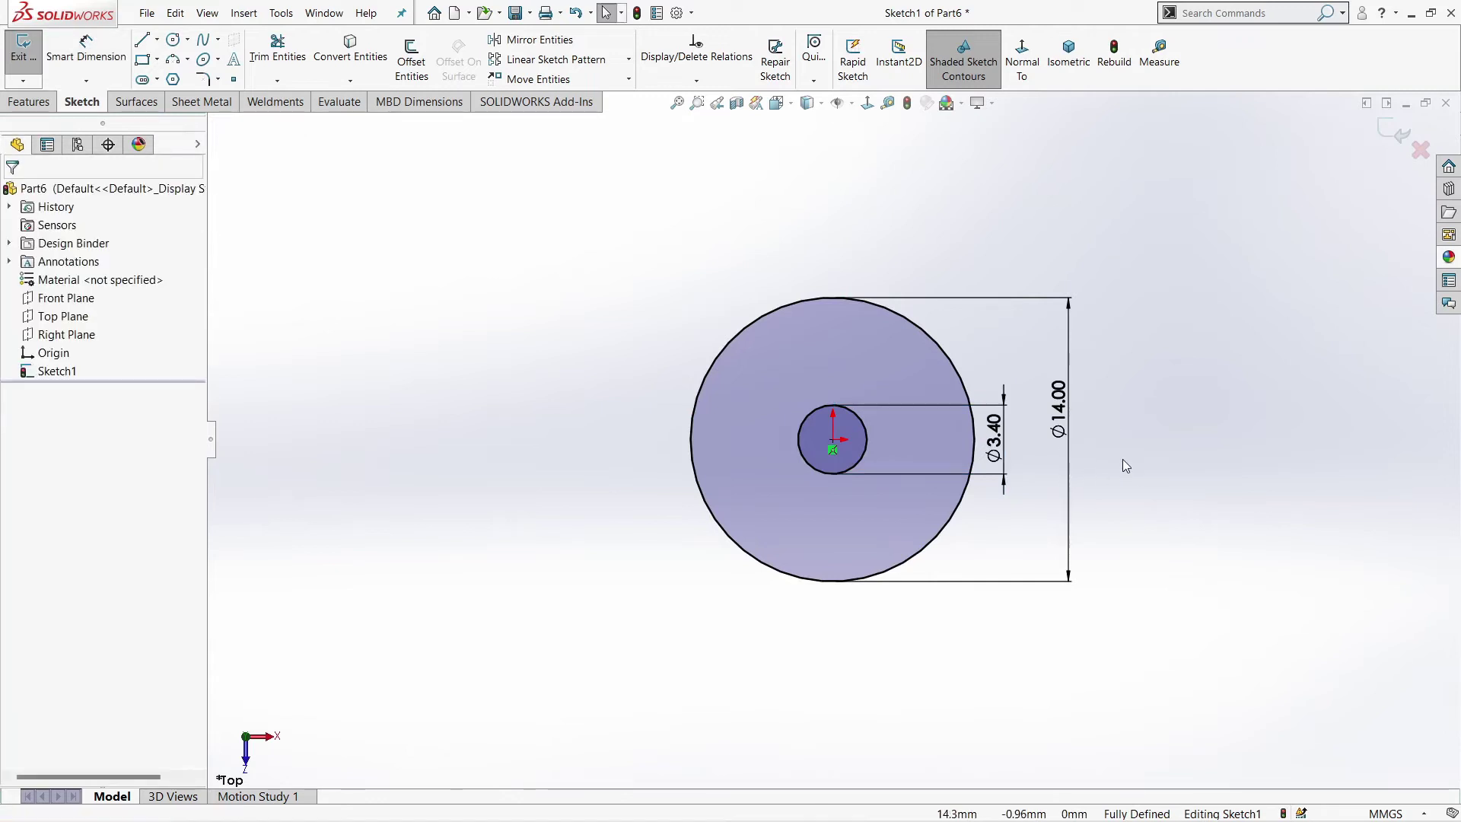
Change the inner circle's diameter to 7 mm
double_click(987, 437)
text(7)
key(Return)
click(1234, 539)
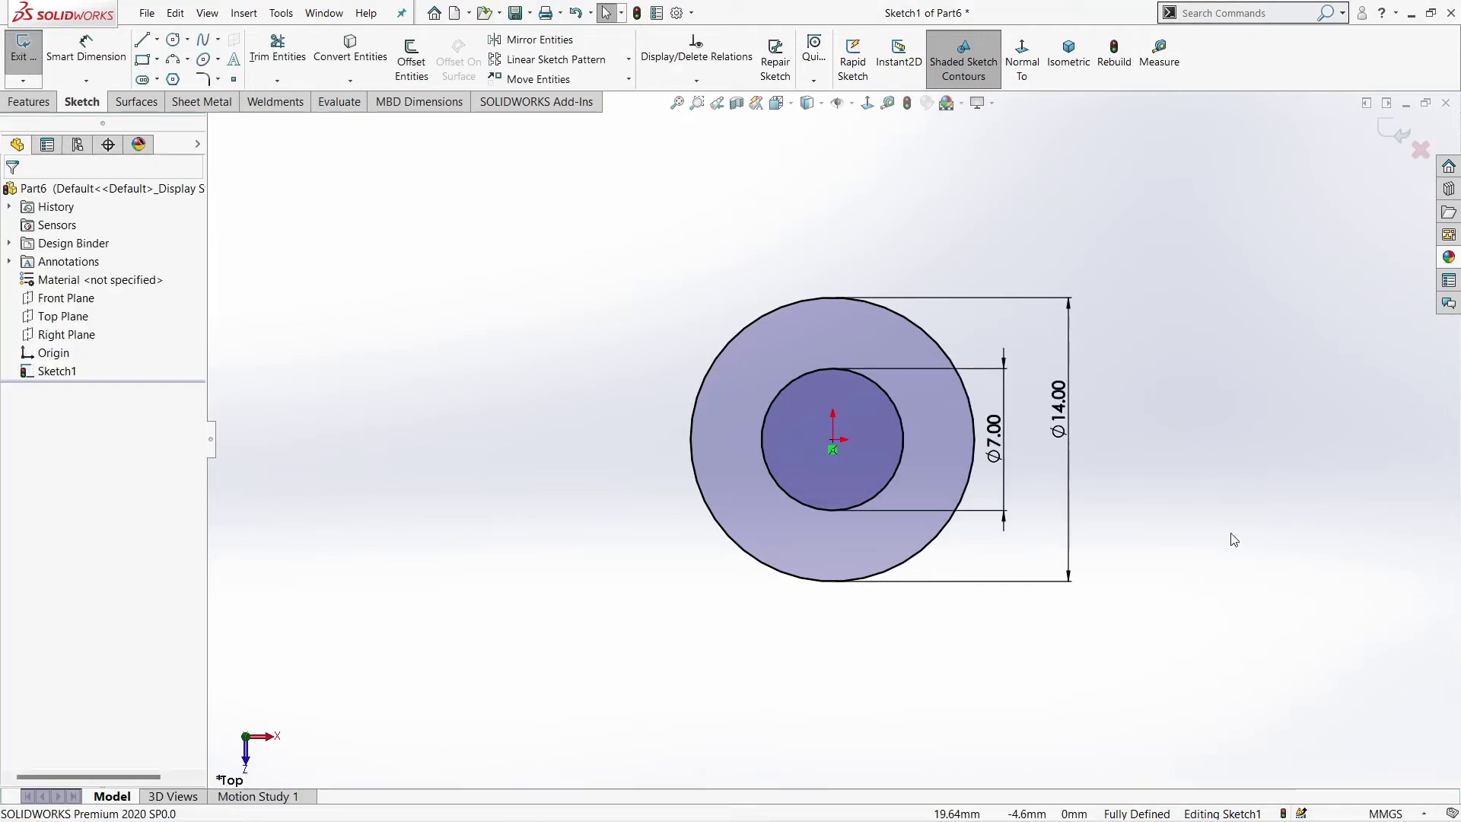
click(41, 106)
click(32, 60)
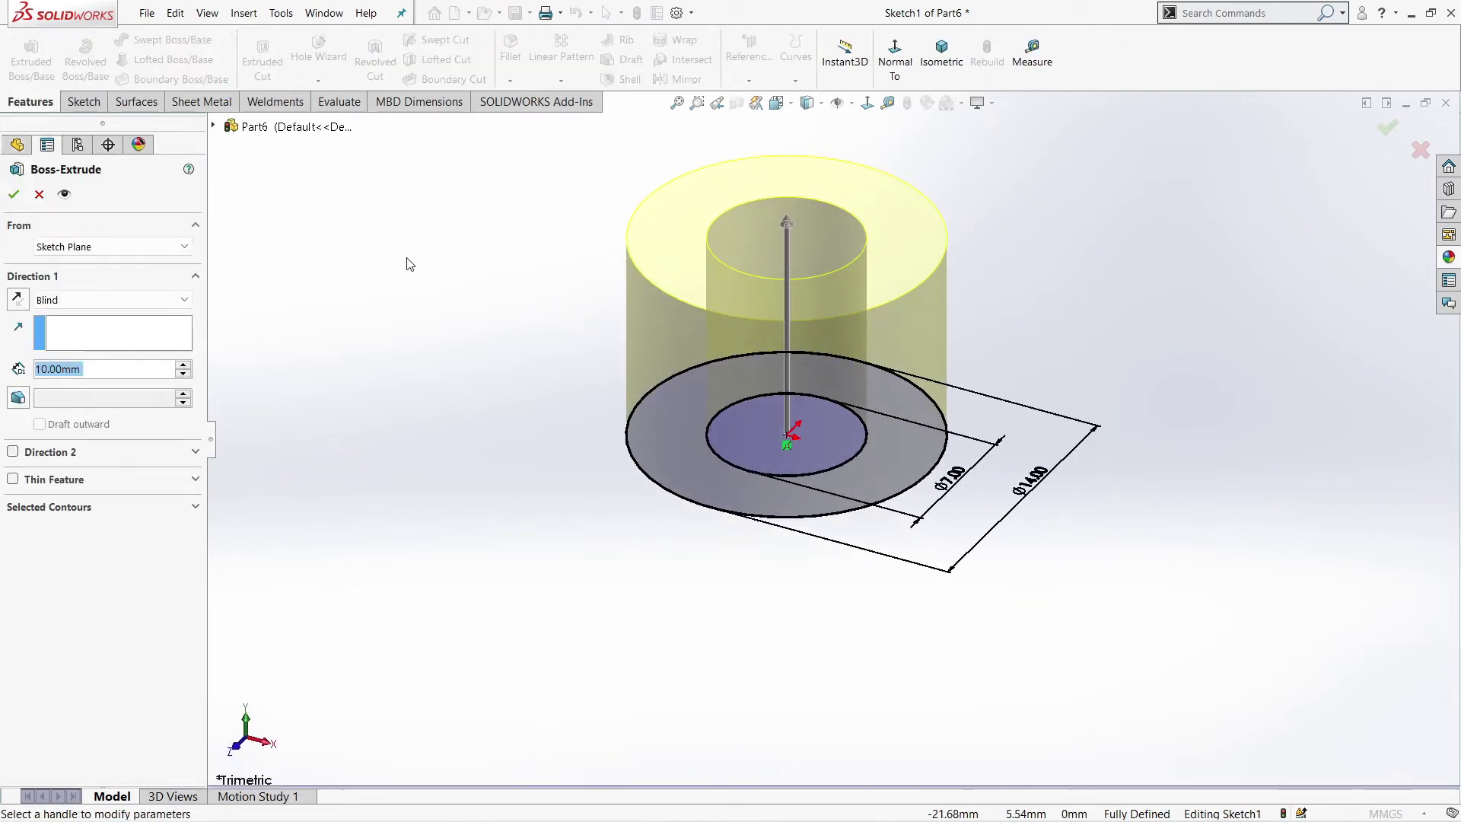
Extrude the ring sketch 6 mm deep into a hollow ring
key(Escape)
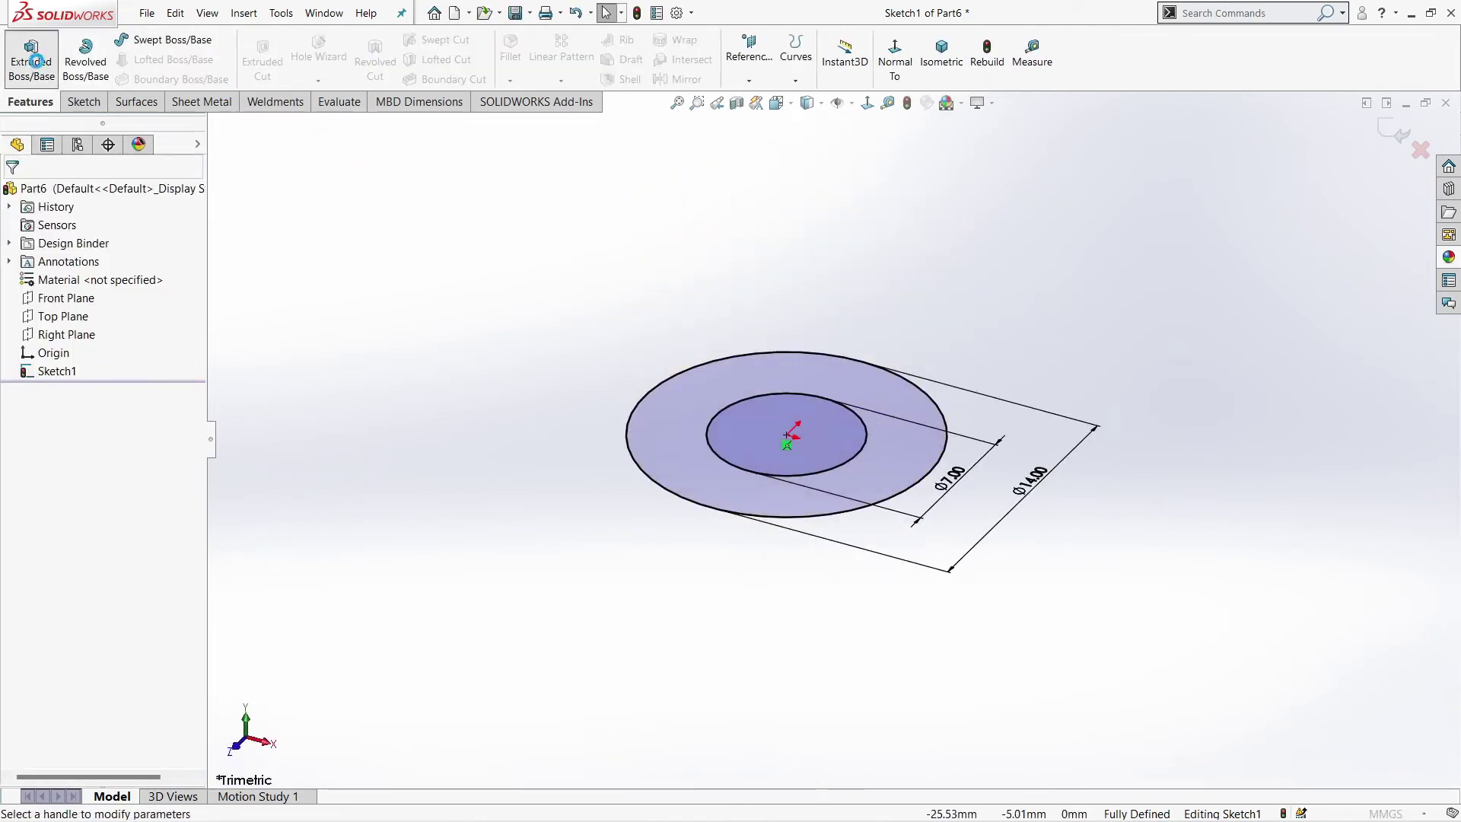
text(6)
key(Return)
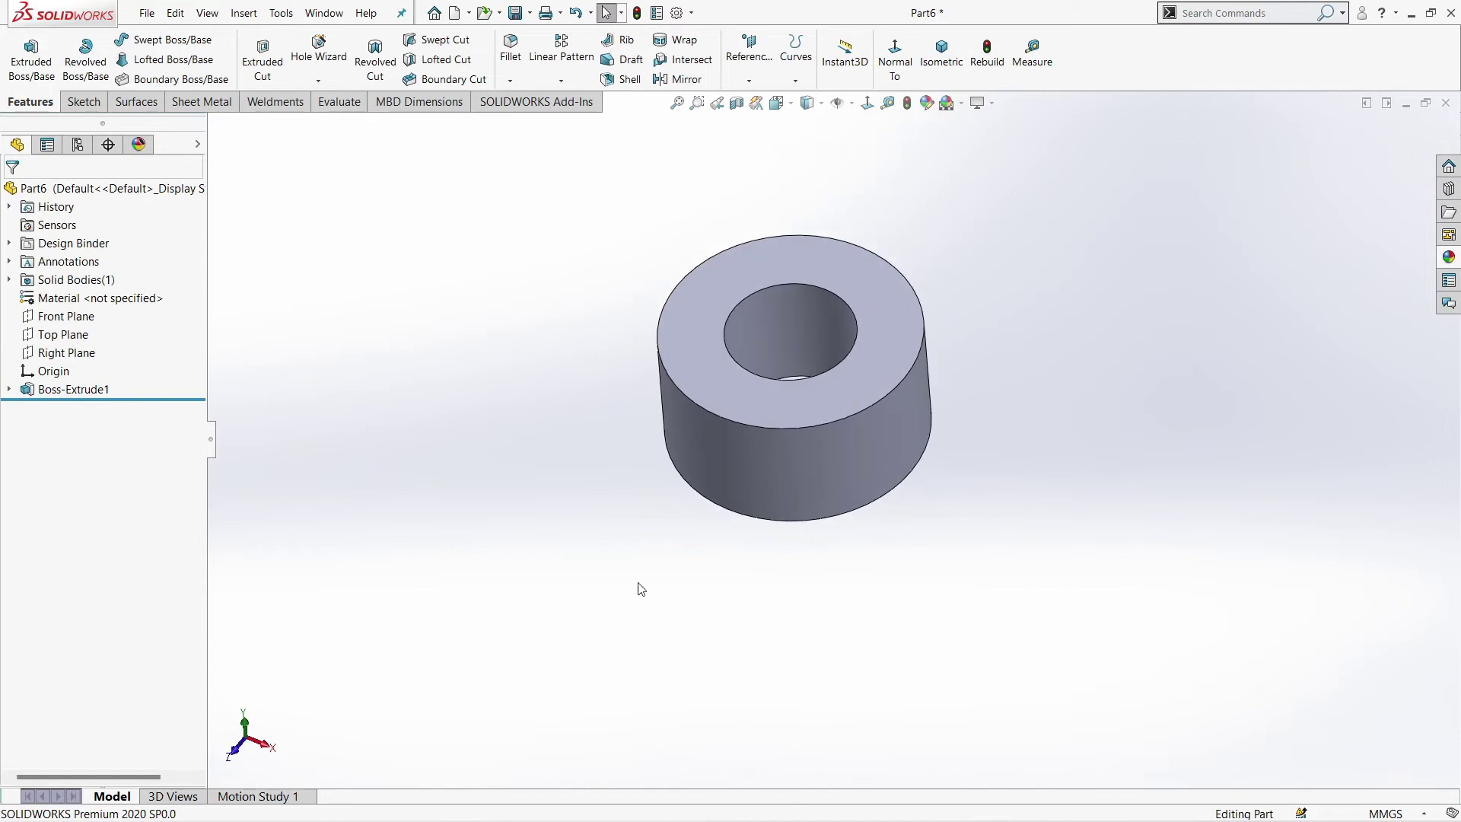
middle_drag(640, 589, 263, 440)
Extrude the outer circle contour 1 mm to cap one end
click(32, 57)
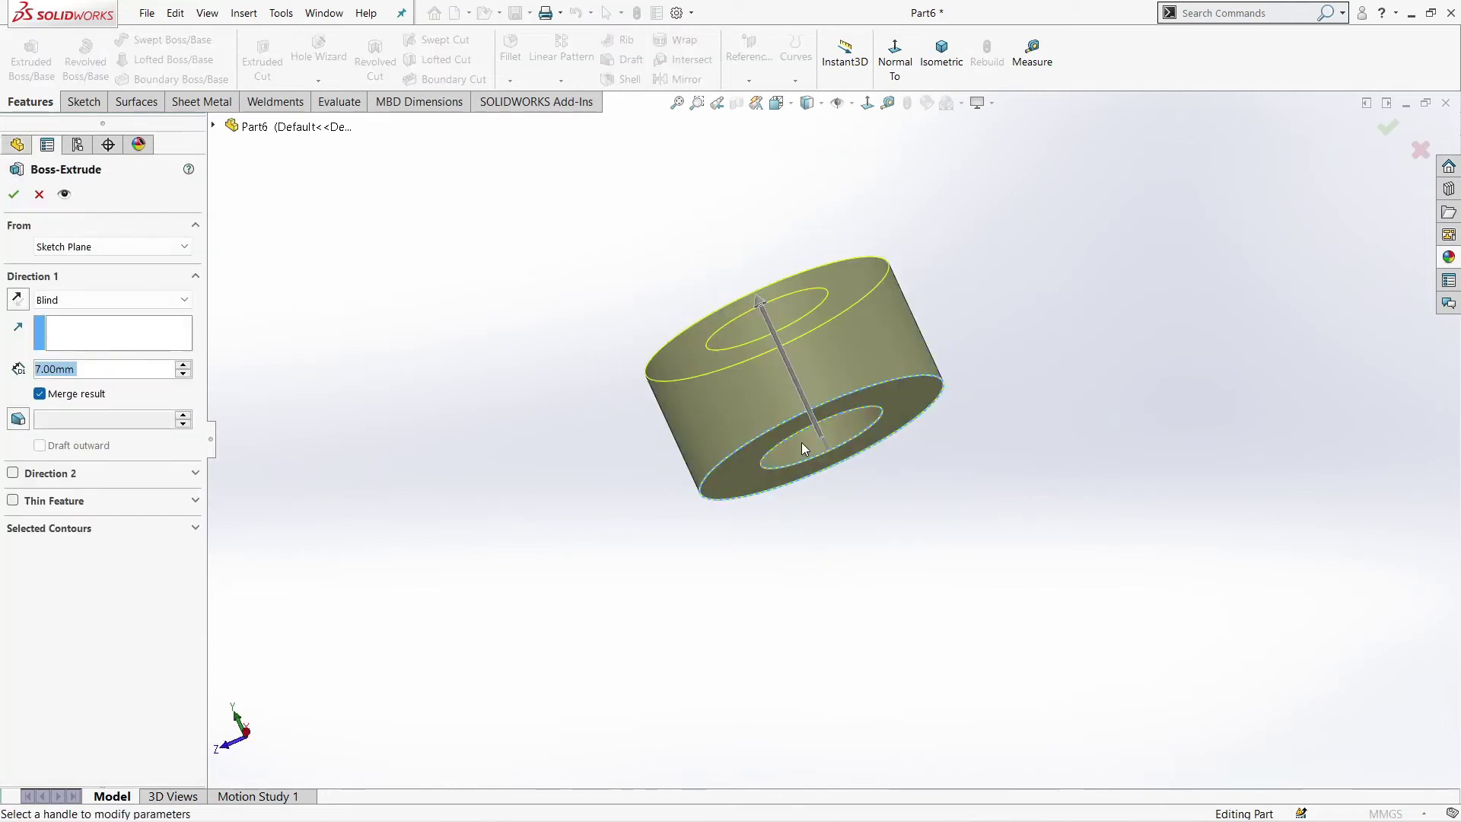
click(42, 530)
click(767, 379)
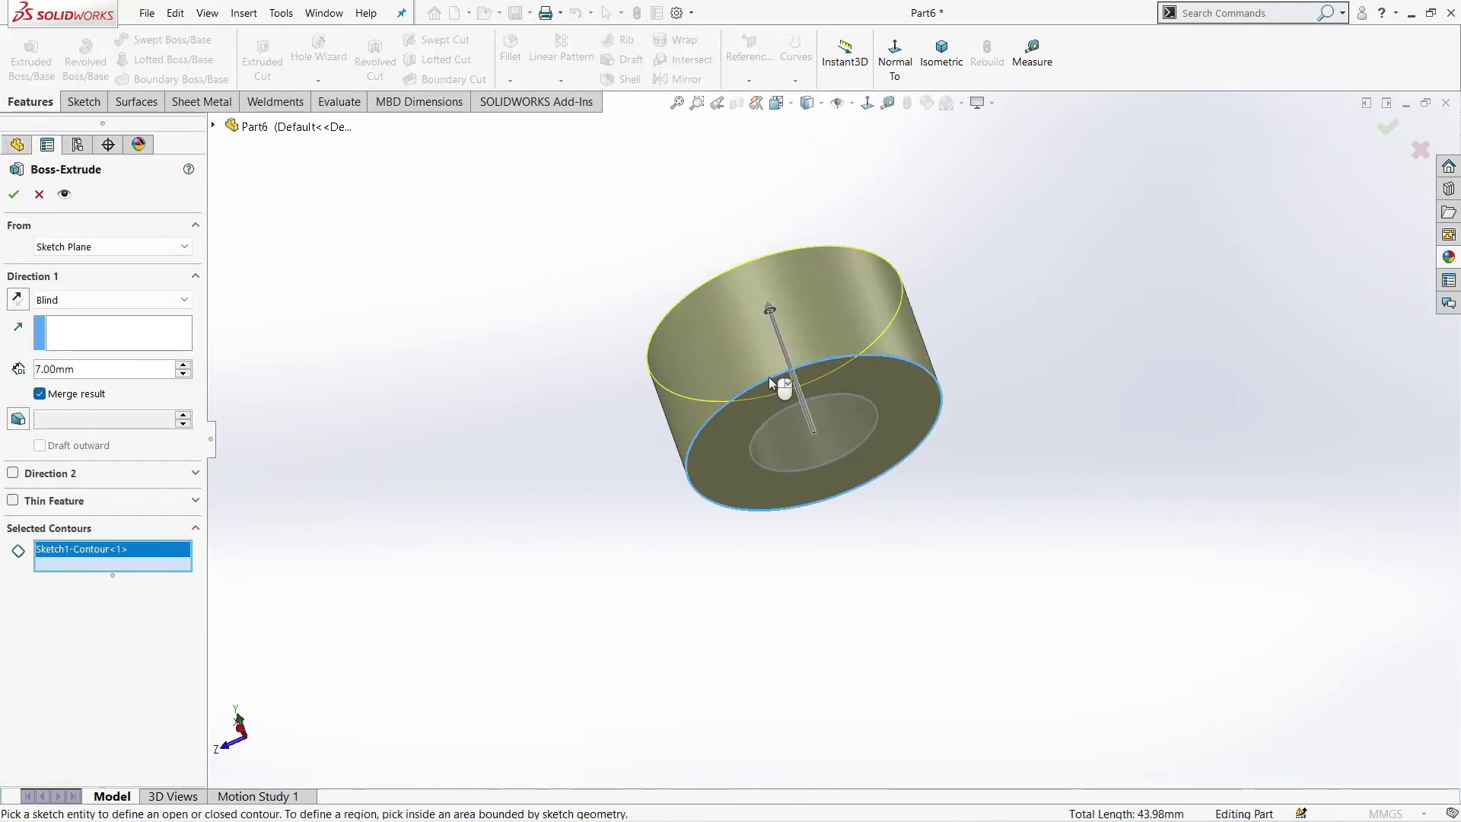
click(91, 367)
text(1)
key(Return)
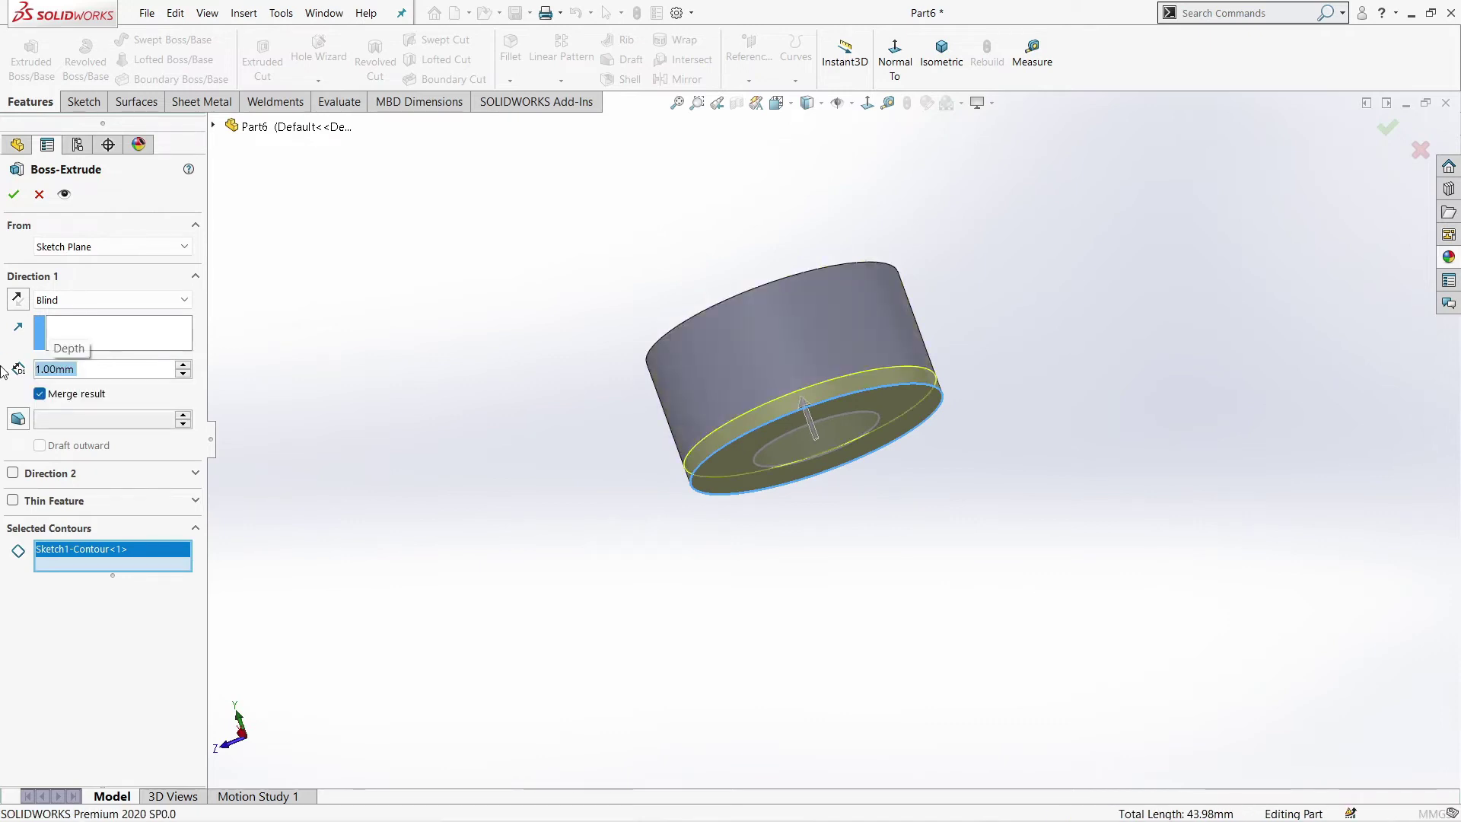
key(Return)
mouse_move(437, 597)
middle_down()
mouse_move(788, 310)
mouse_move(868, 312)
mouse_move(837, 304)
middle_up()
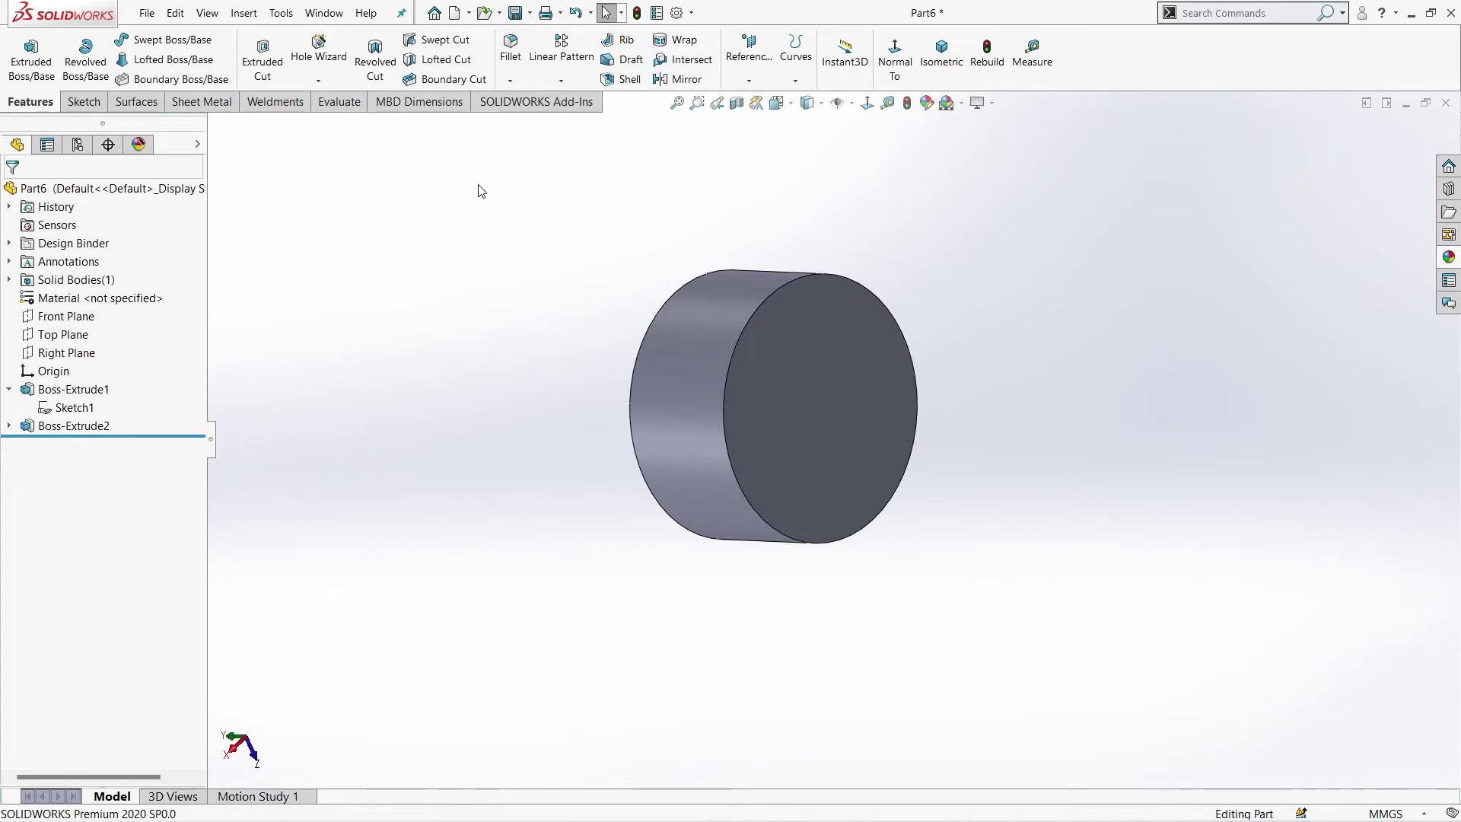
Dome the capped end face by 1.8 mm
click(281, 13)
mouse_move(271, 161)
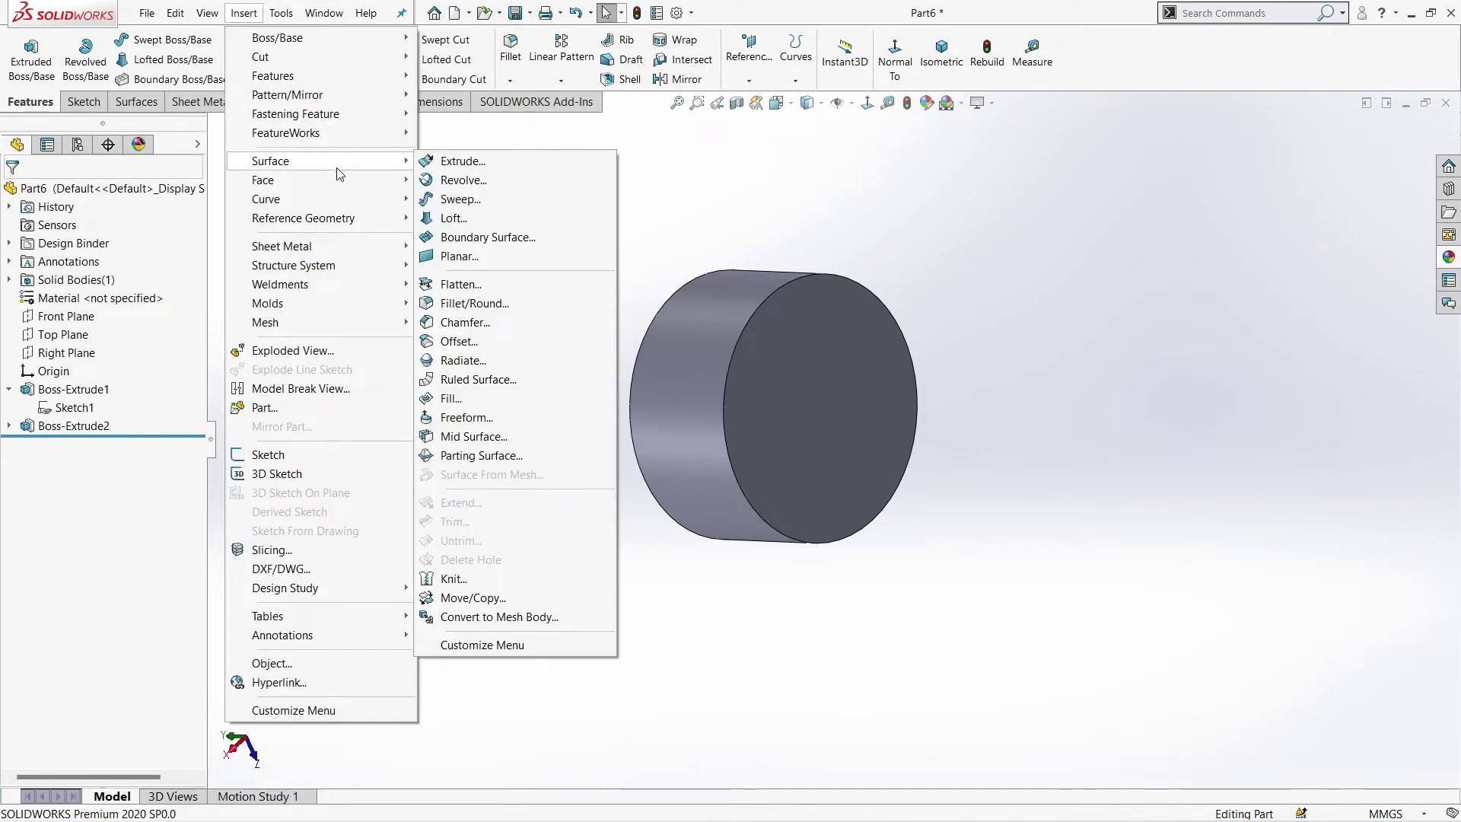
click(459, 283)
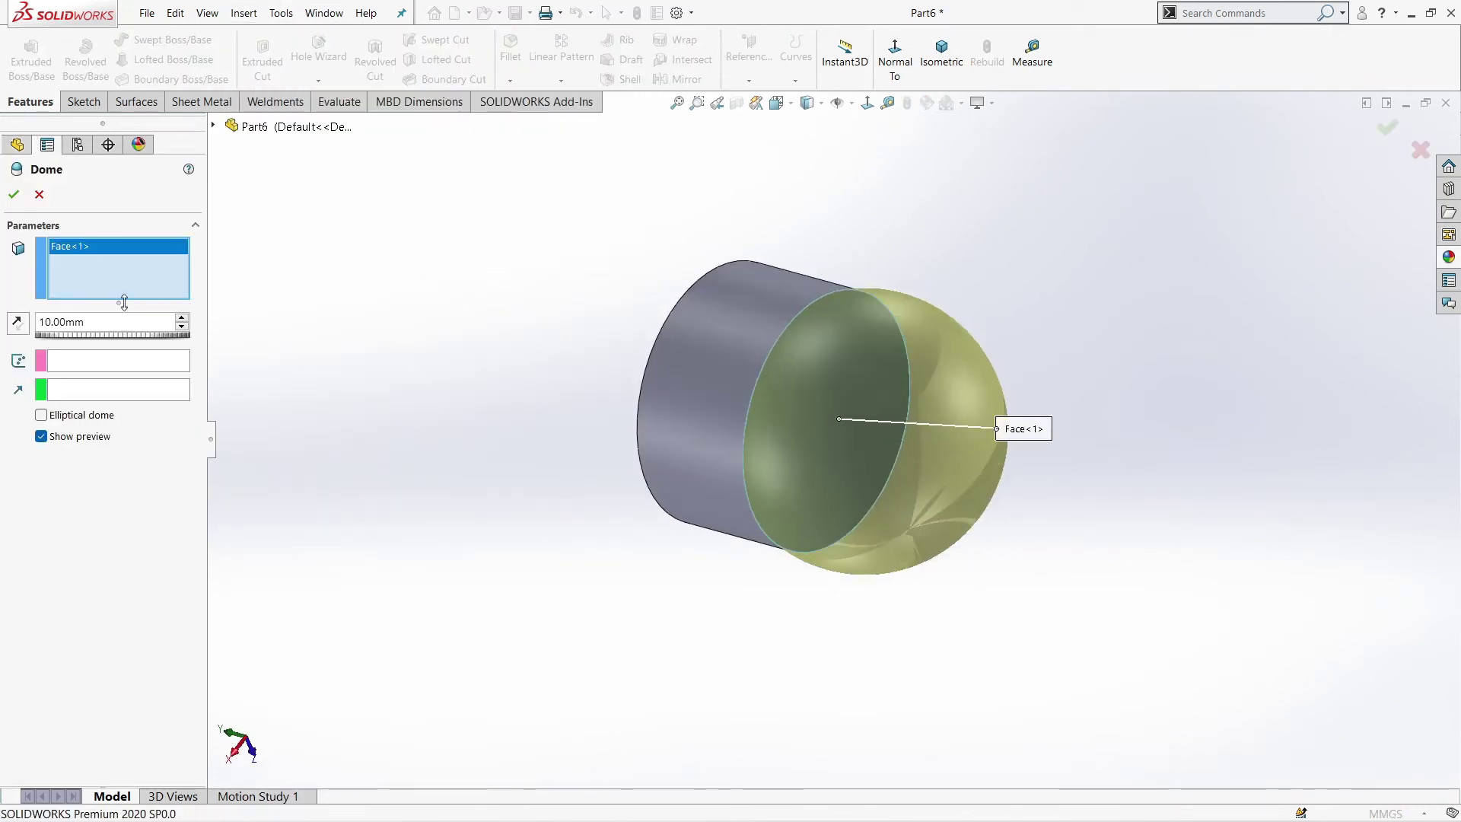
text(1.8)
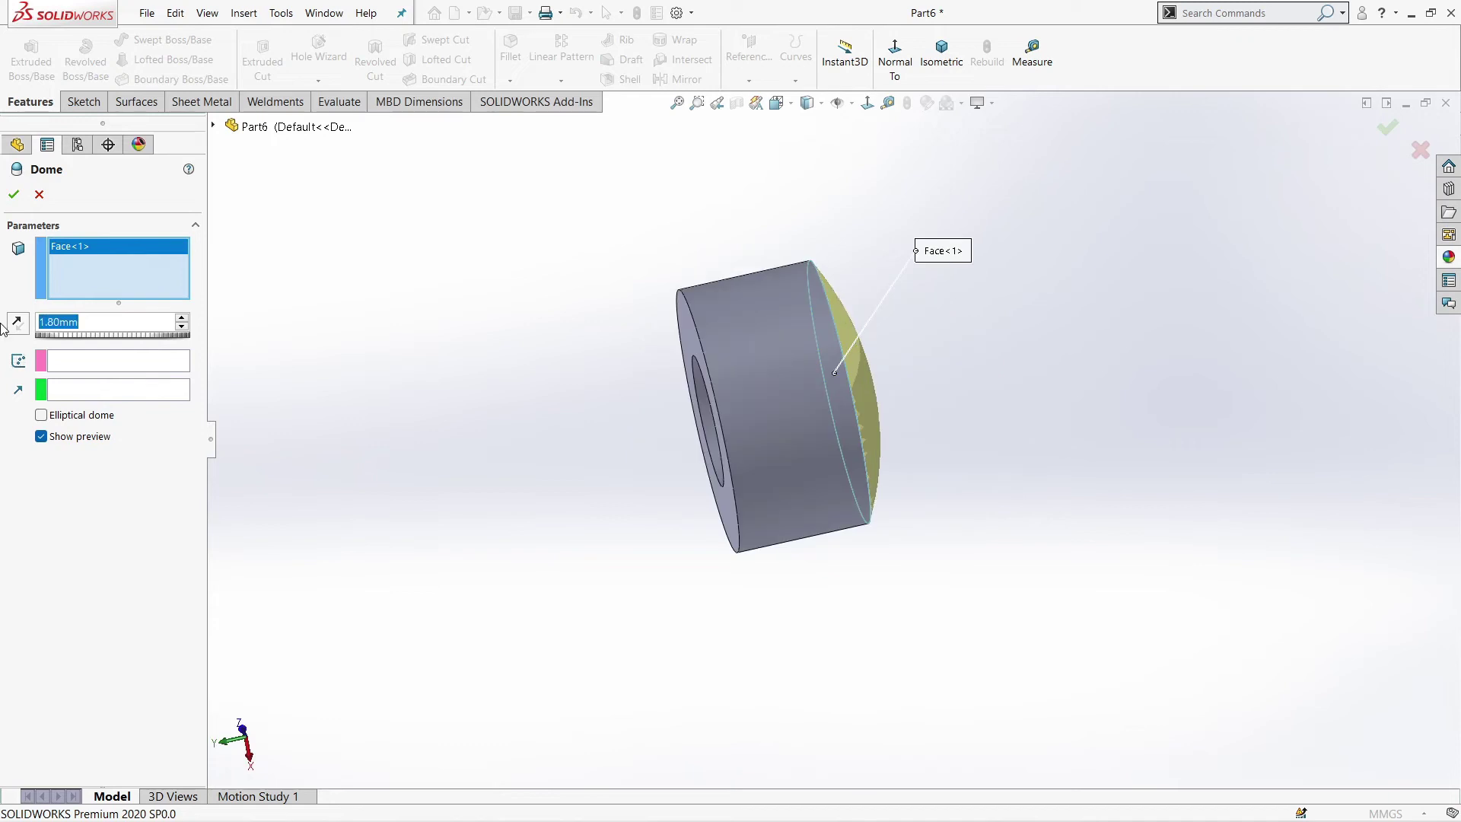
key(Return)
Start a new sketch on the flat circular end face
mouse_move(806, 609)
middle_down()
mouse_move(916, 473)
mouse_move(971, 447)
mouse_move(961, 272)
middle_up()
scroll(901, 454, down, 3)
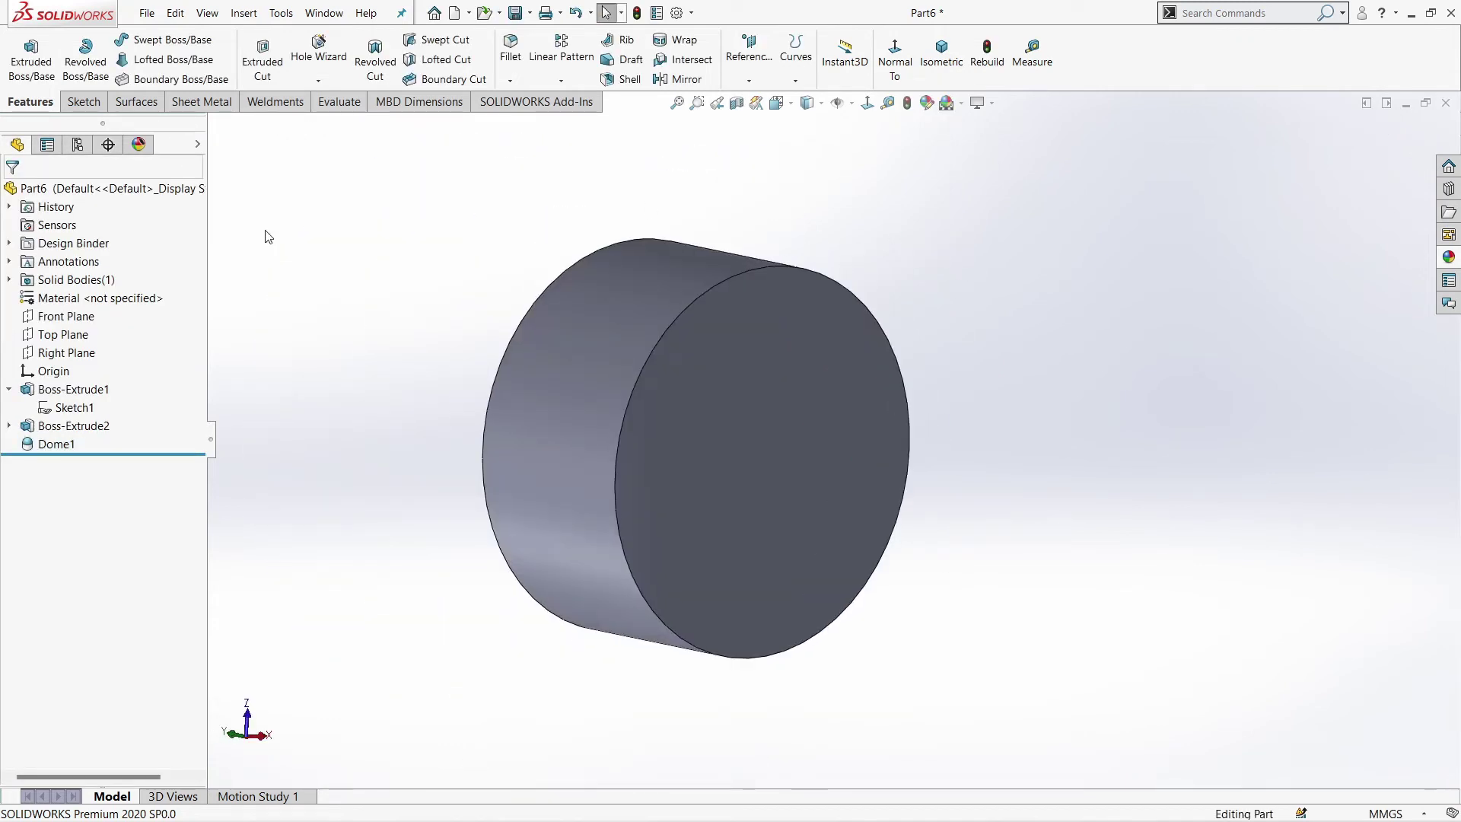
mouse_move(309, 350)
middle_down()
mouse_move(404, 375)
mouse_move(601, 510)
middle_up()
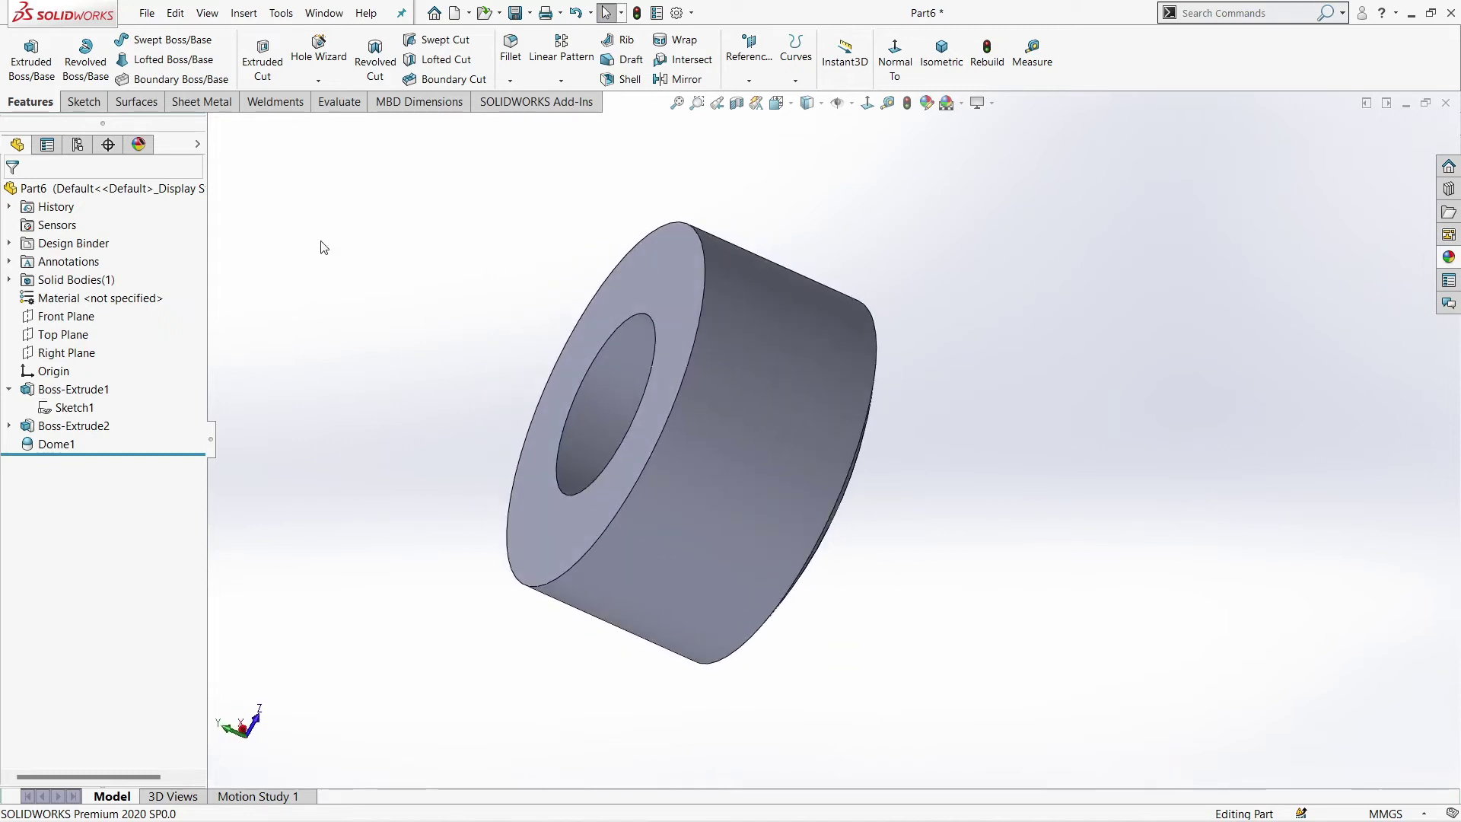
click(1012, 449)
Draw a circle centred on the origin of the end face and dimension it Ø12 mm
click(1026, 76)
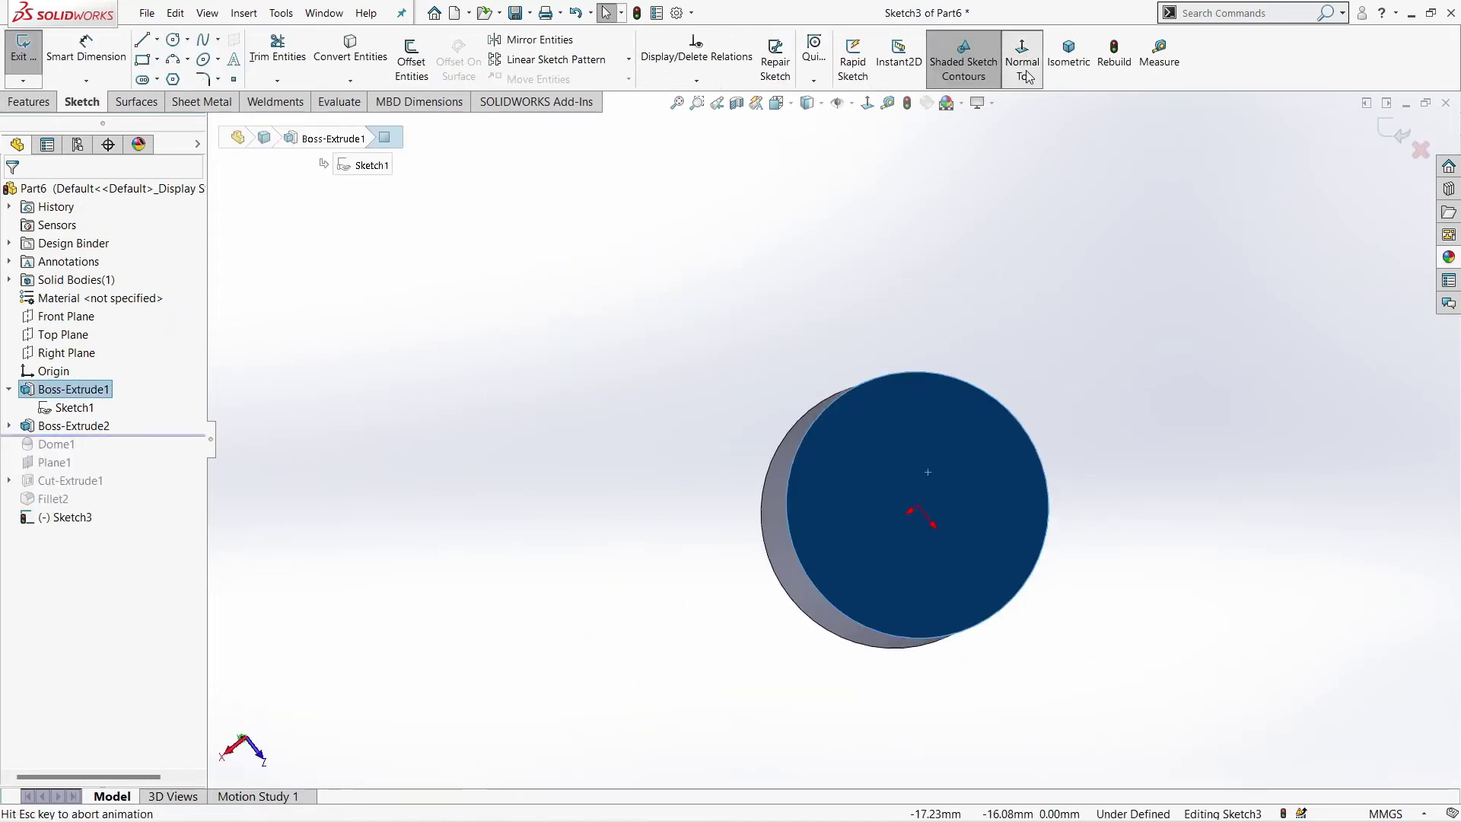
click(832, 449)
click(1027, 440)
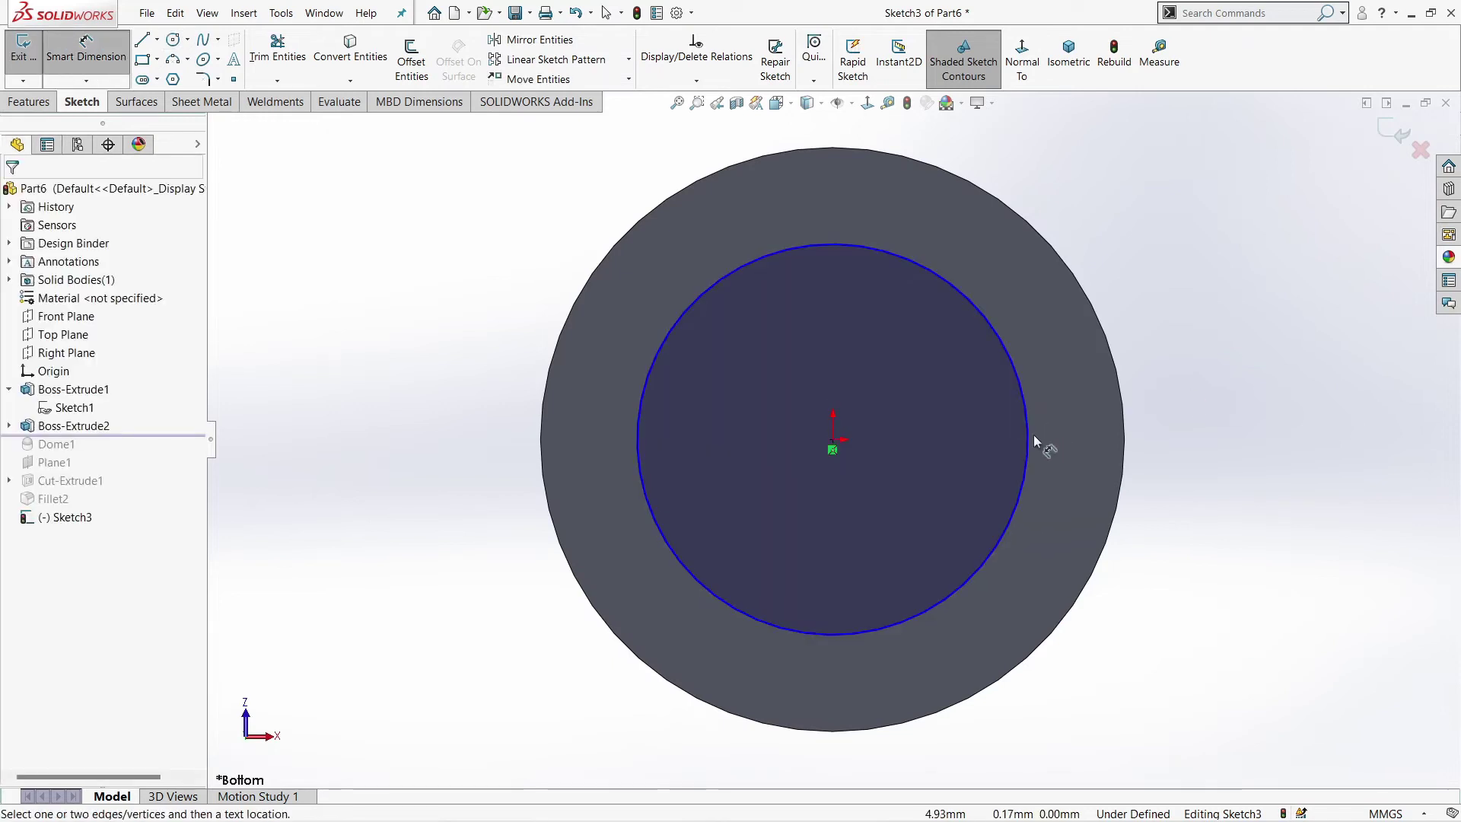
click(1310, 440)
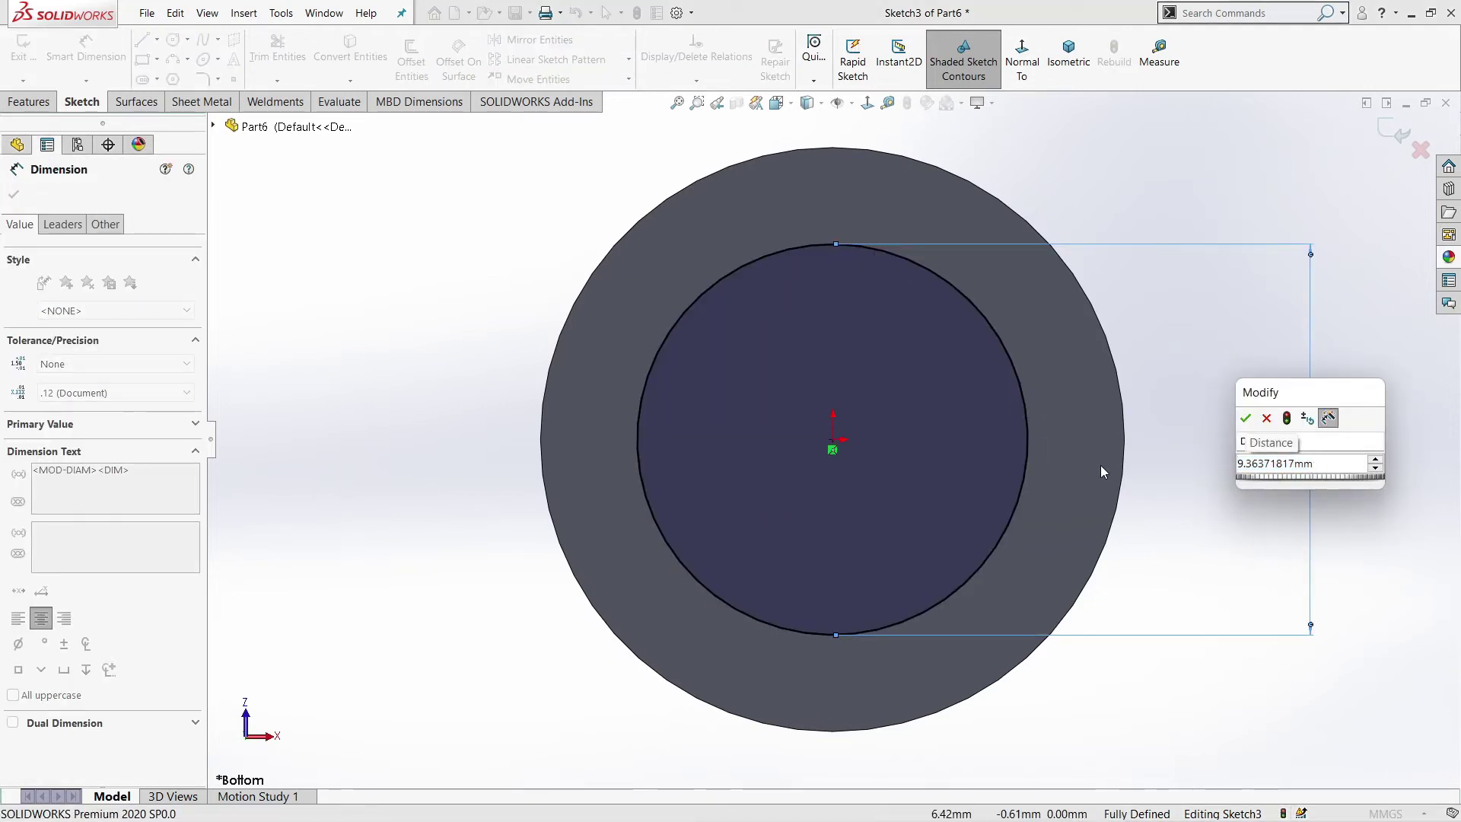
text(12)
key(shift+End)
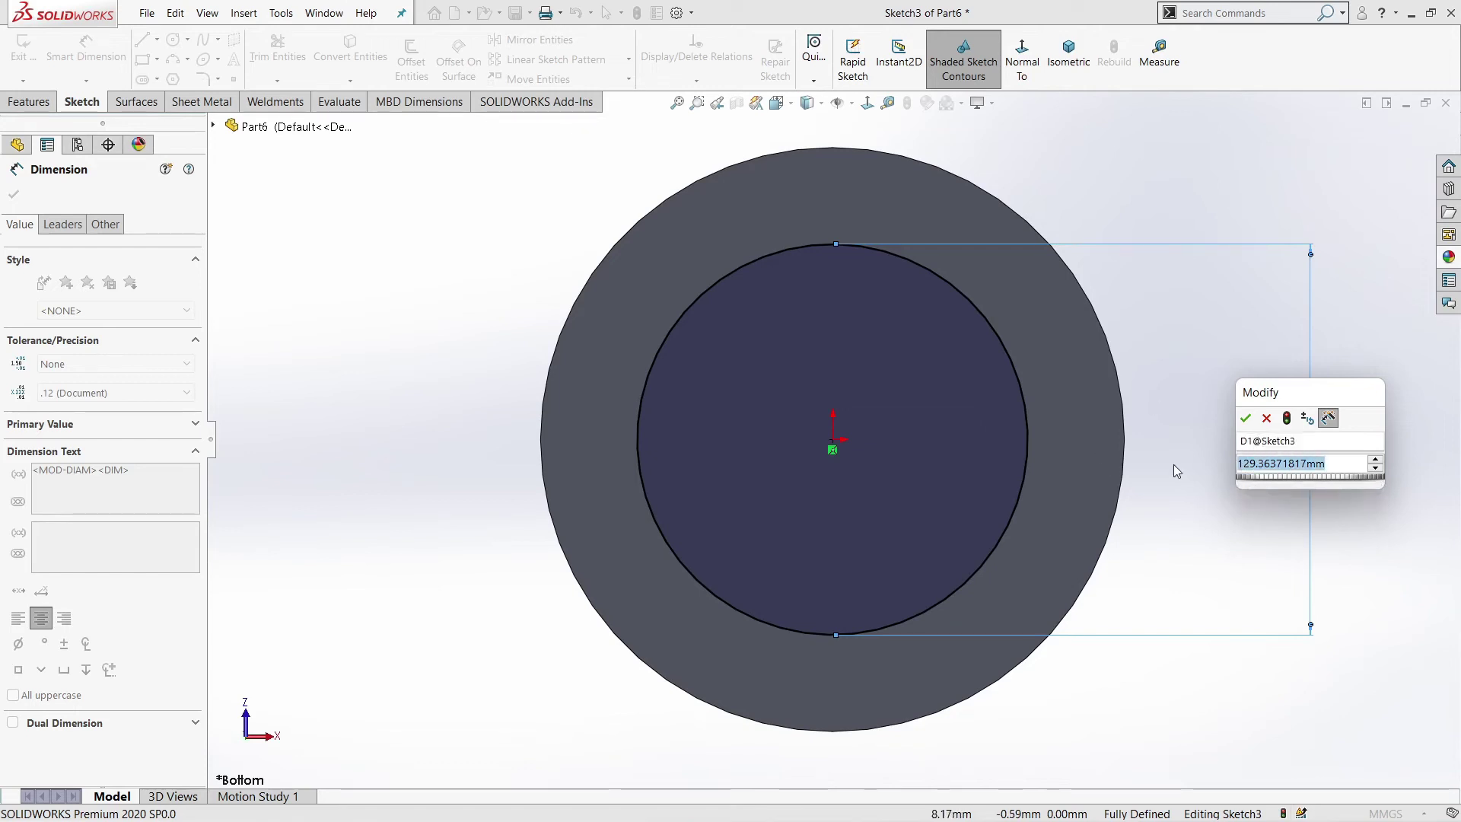
key(Delete)
key(Return)
key(Escape)
middle_drag(1236, 477, 1217, 362)
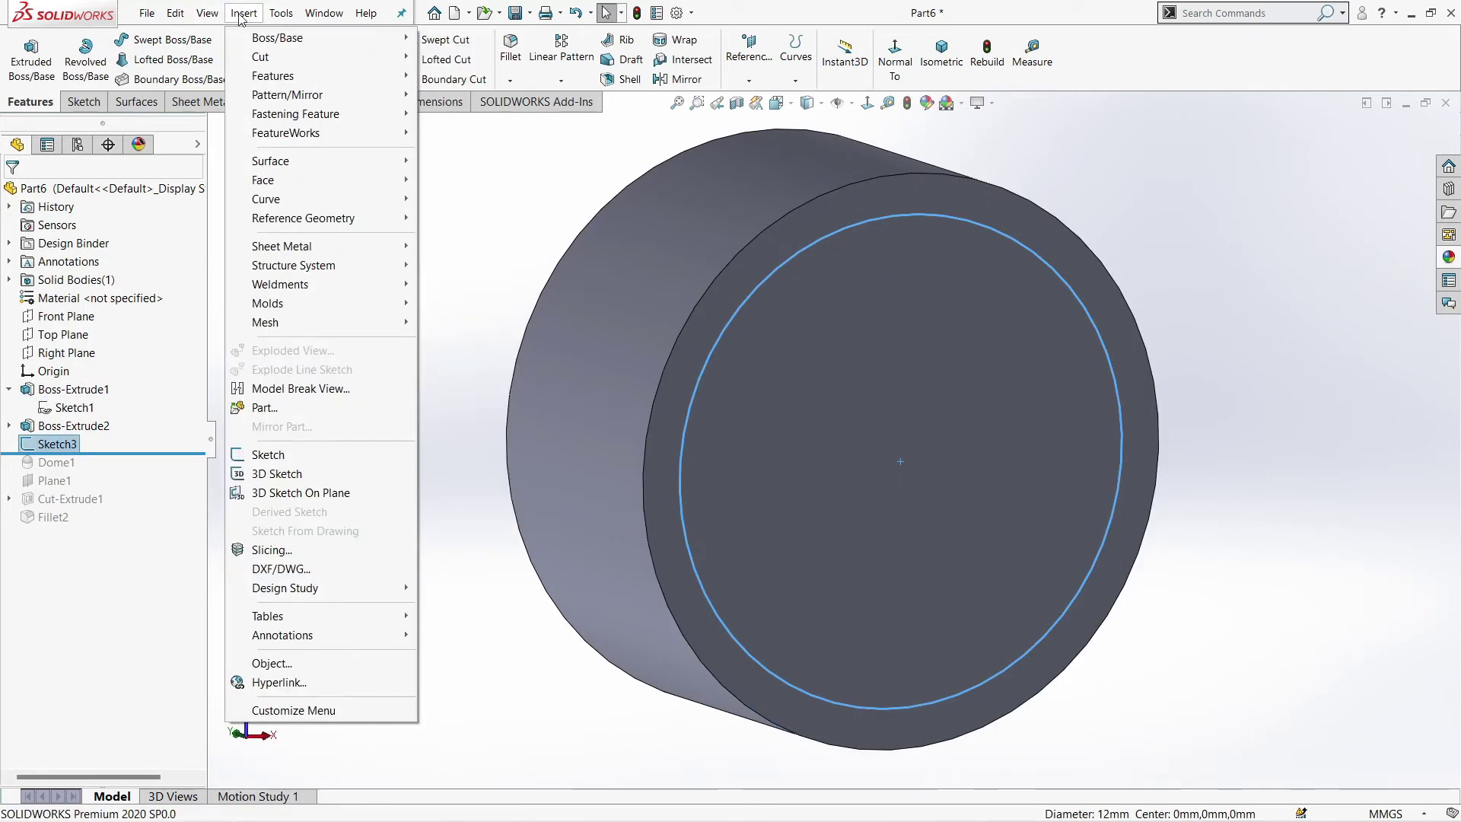
Preview a dome on the end face, cancel it, and open the Curves list
click(472, 283)
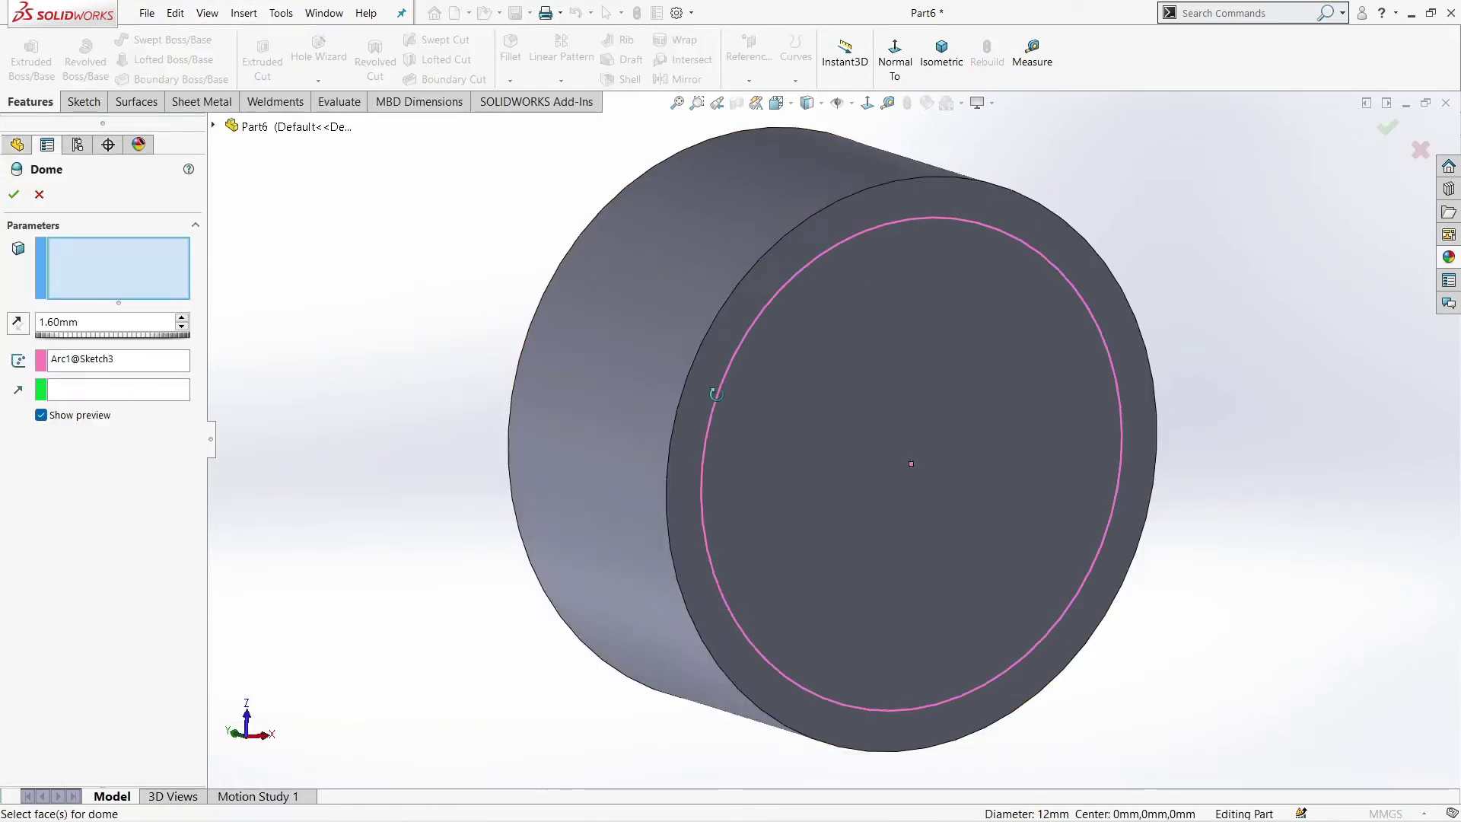
click(961, 445)
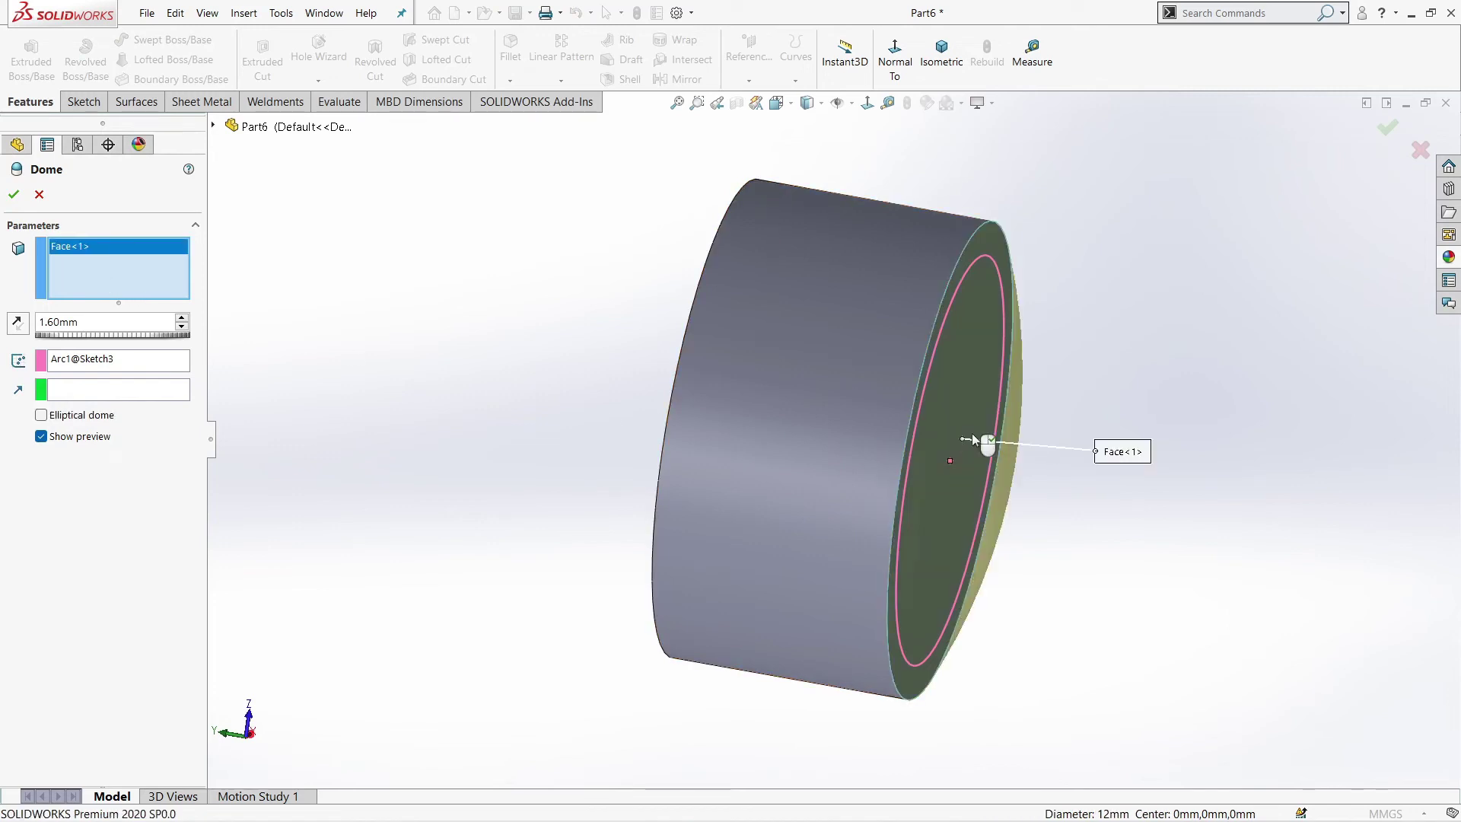
key(Return)
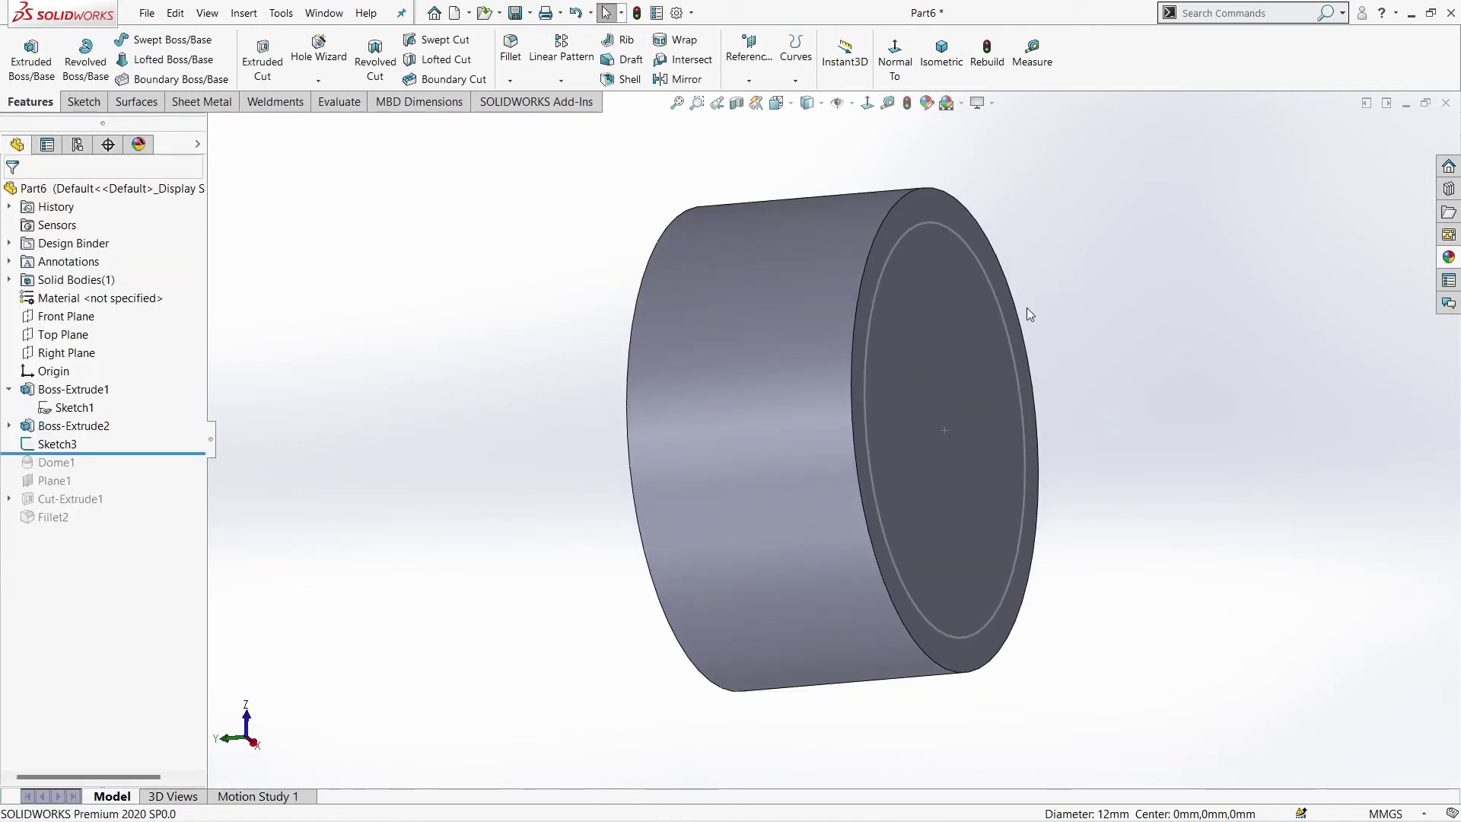
click(796, 53)
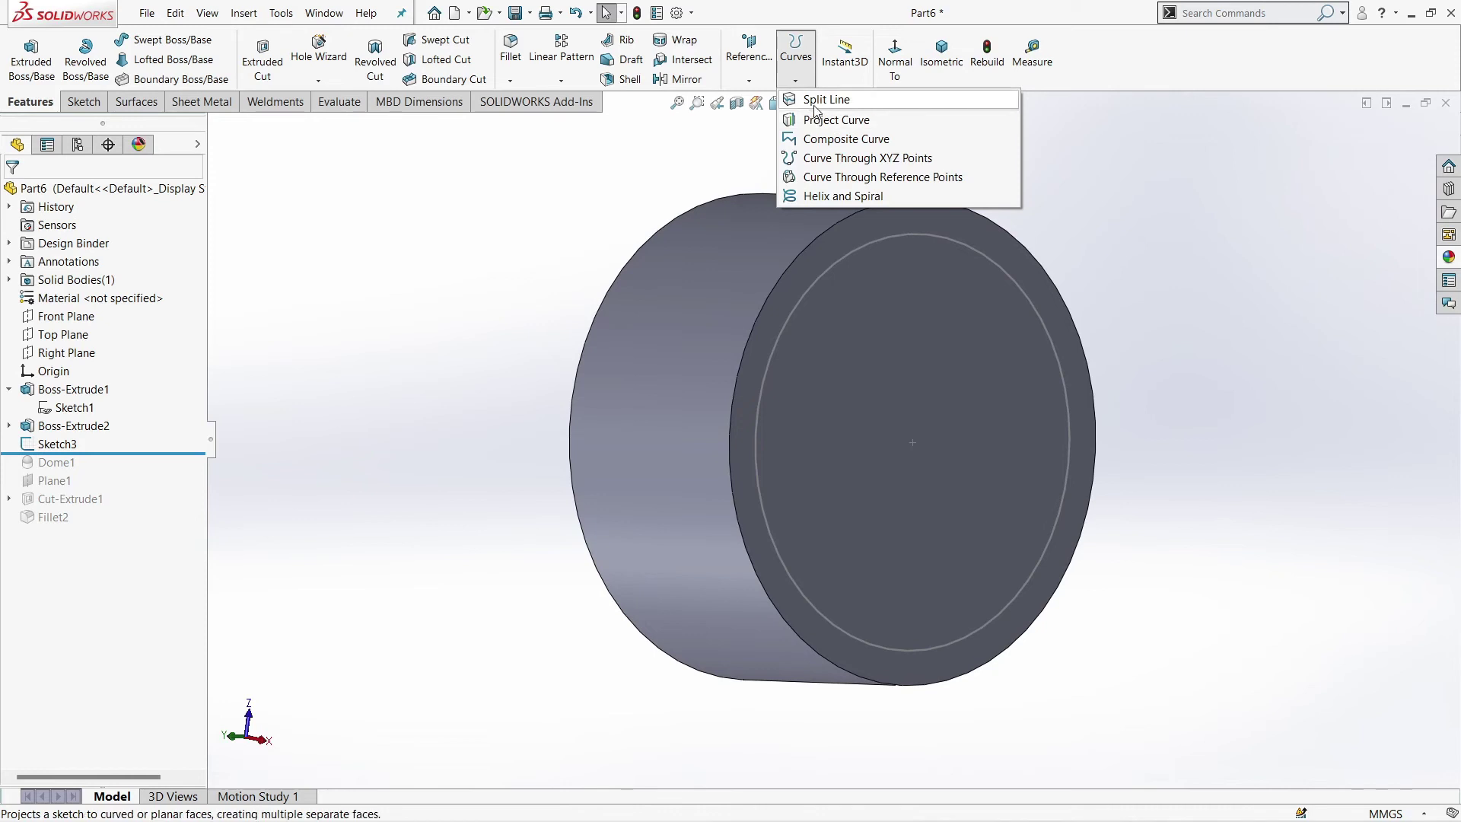
Split the end face along Sketch3's Ø12 circle with a projected Split Line
click(811, 102)
click(818, 289)
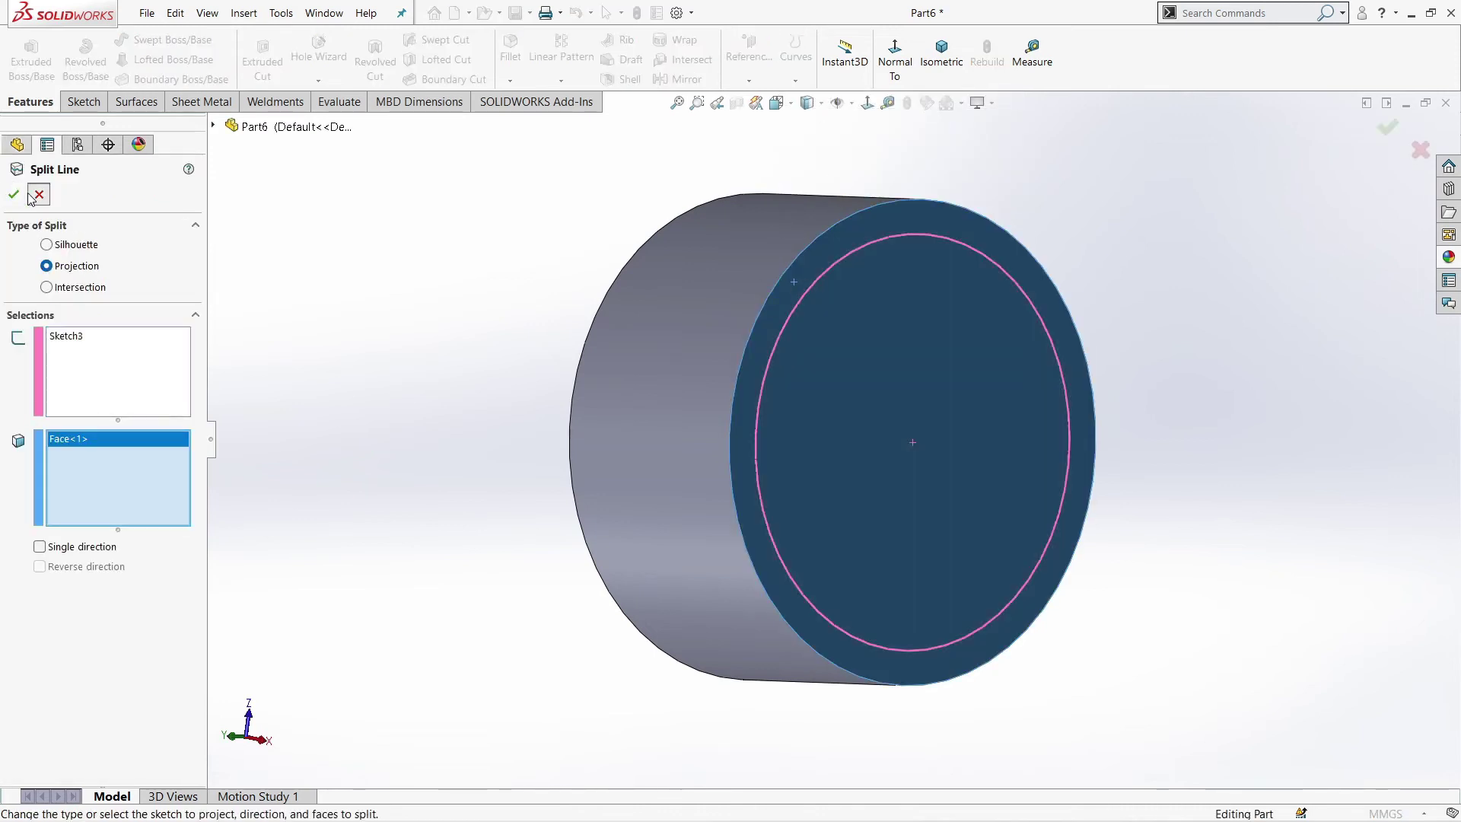
click(29, 196)
click(795, 53)
click(813, 102)
click(788, 288)
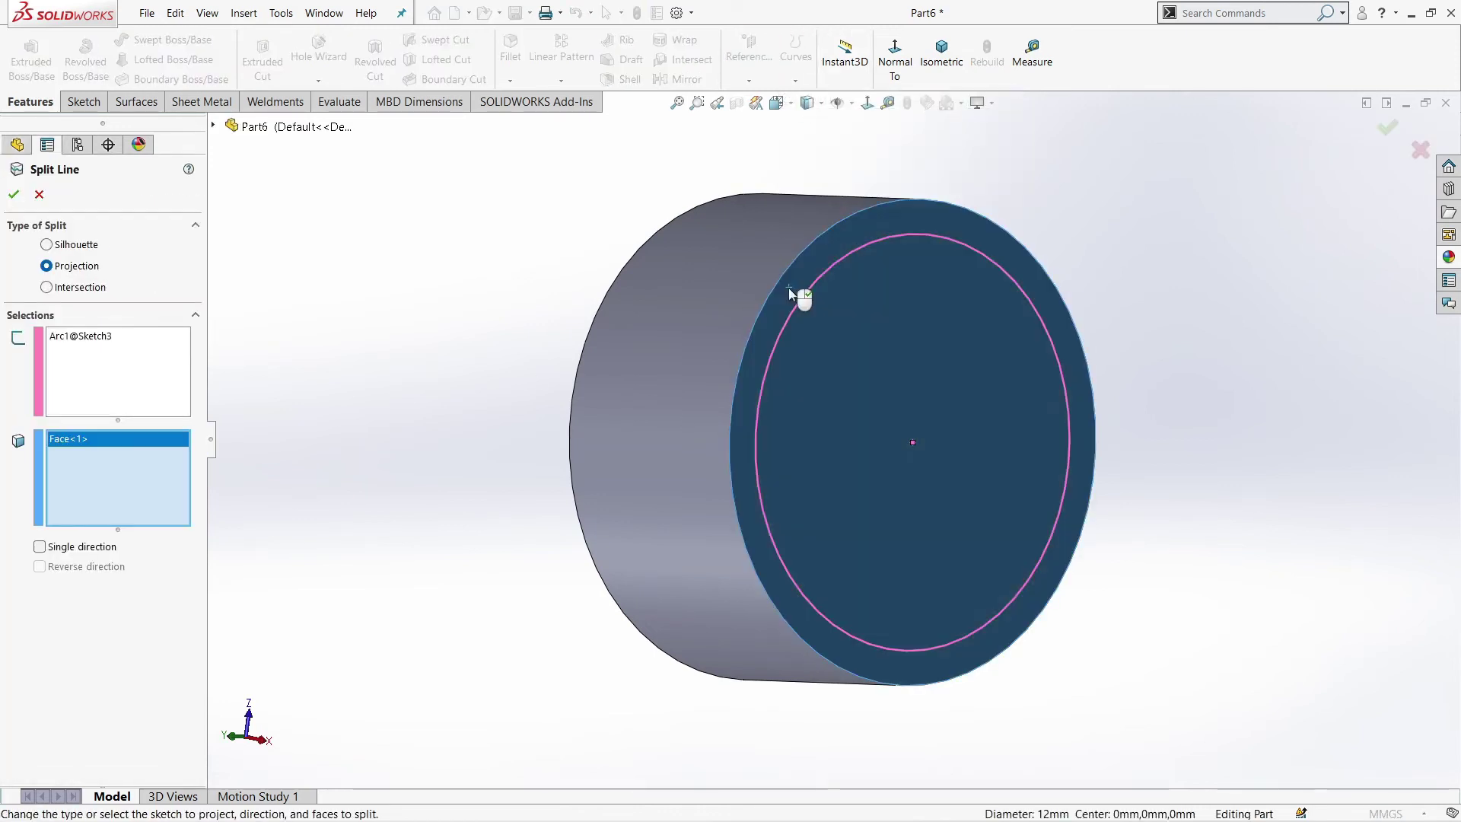
click(14, 195)
click(823, 347)
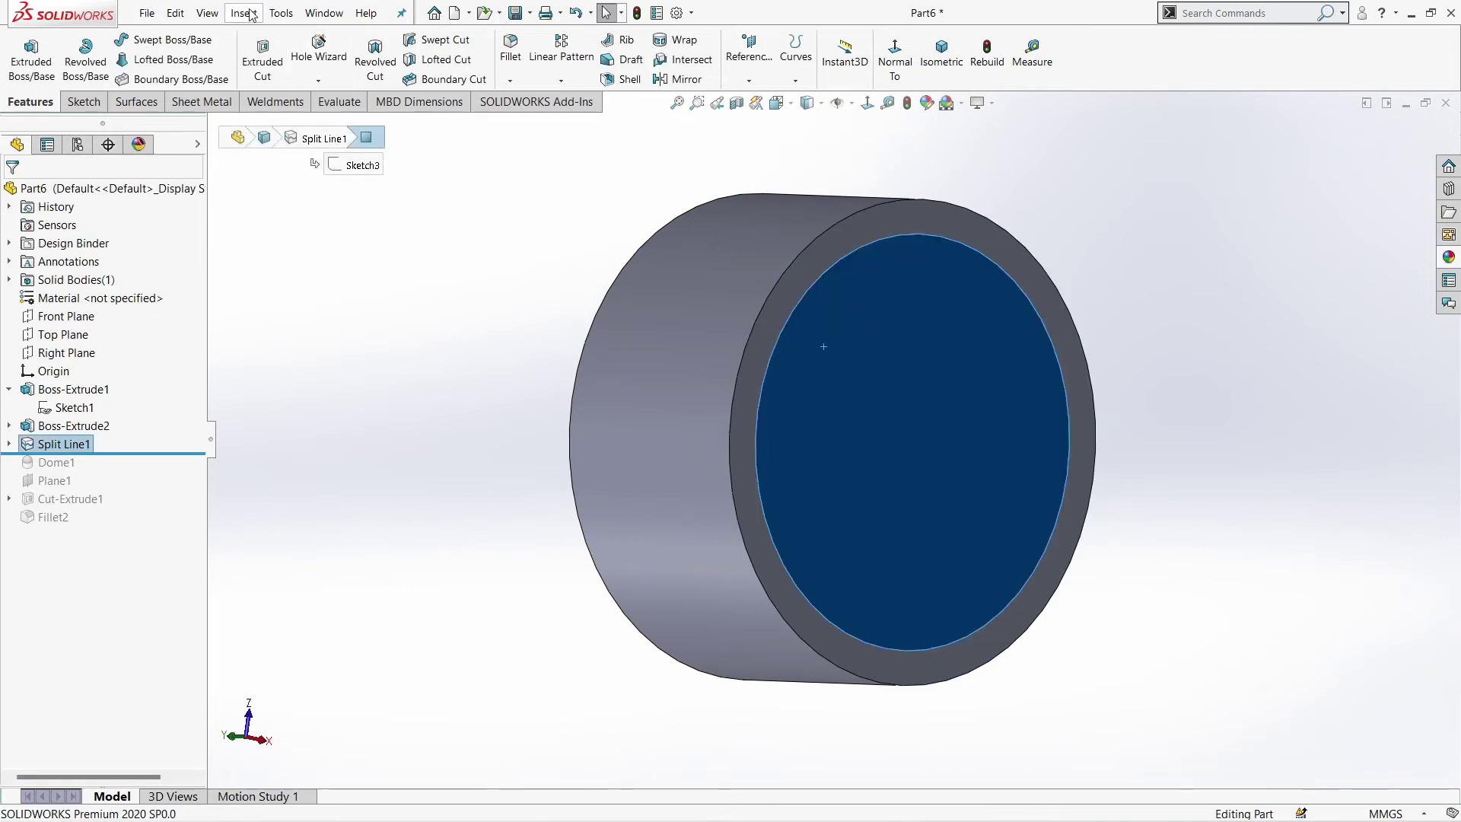
click(281, 13)
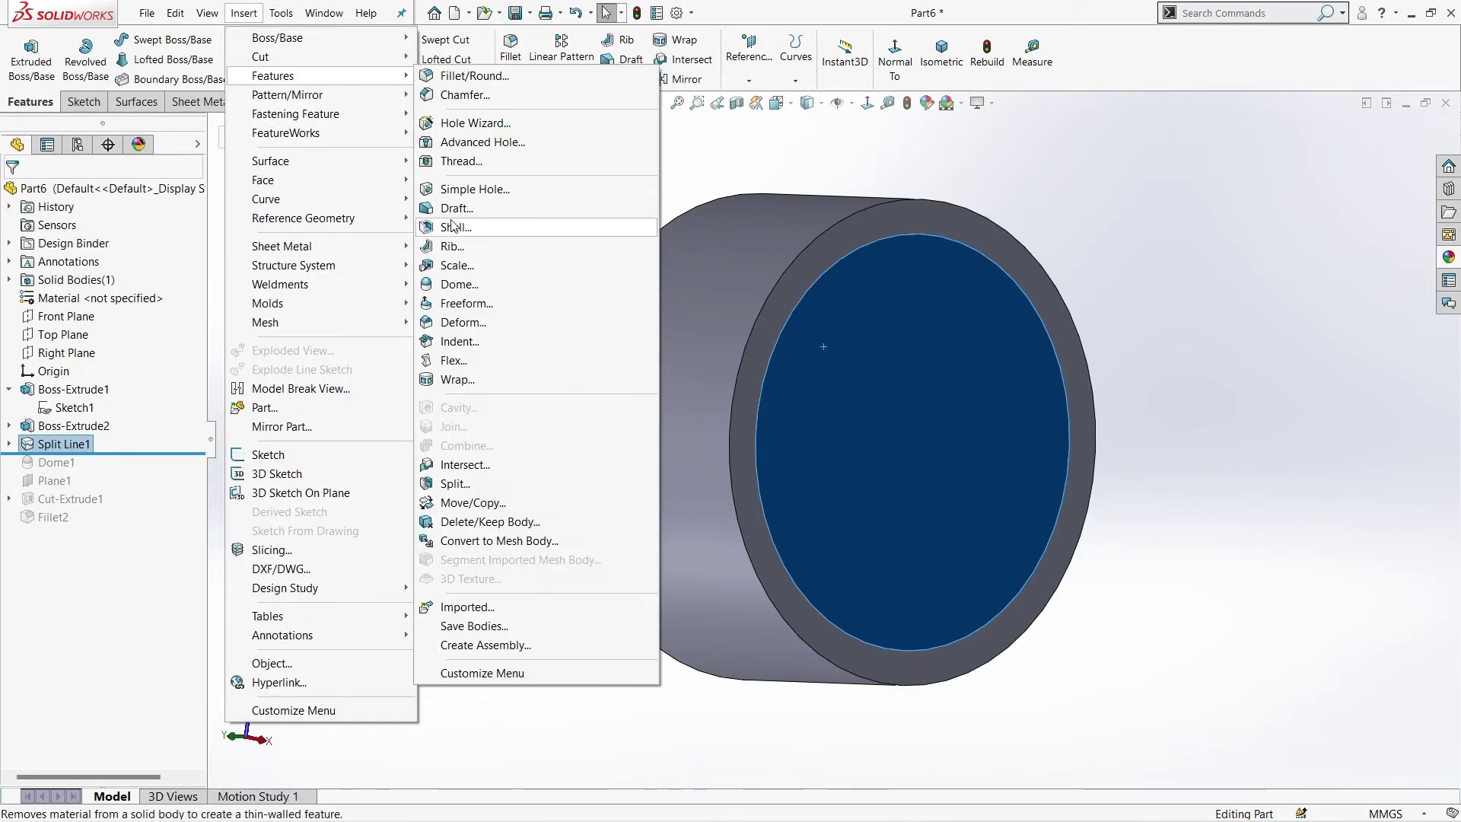
Dome the split inner disc face by 1.6 mm
mouse_move(272, 76)
click(456, 226)
middle_drag(533, 449, 688, 454)
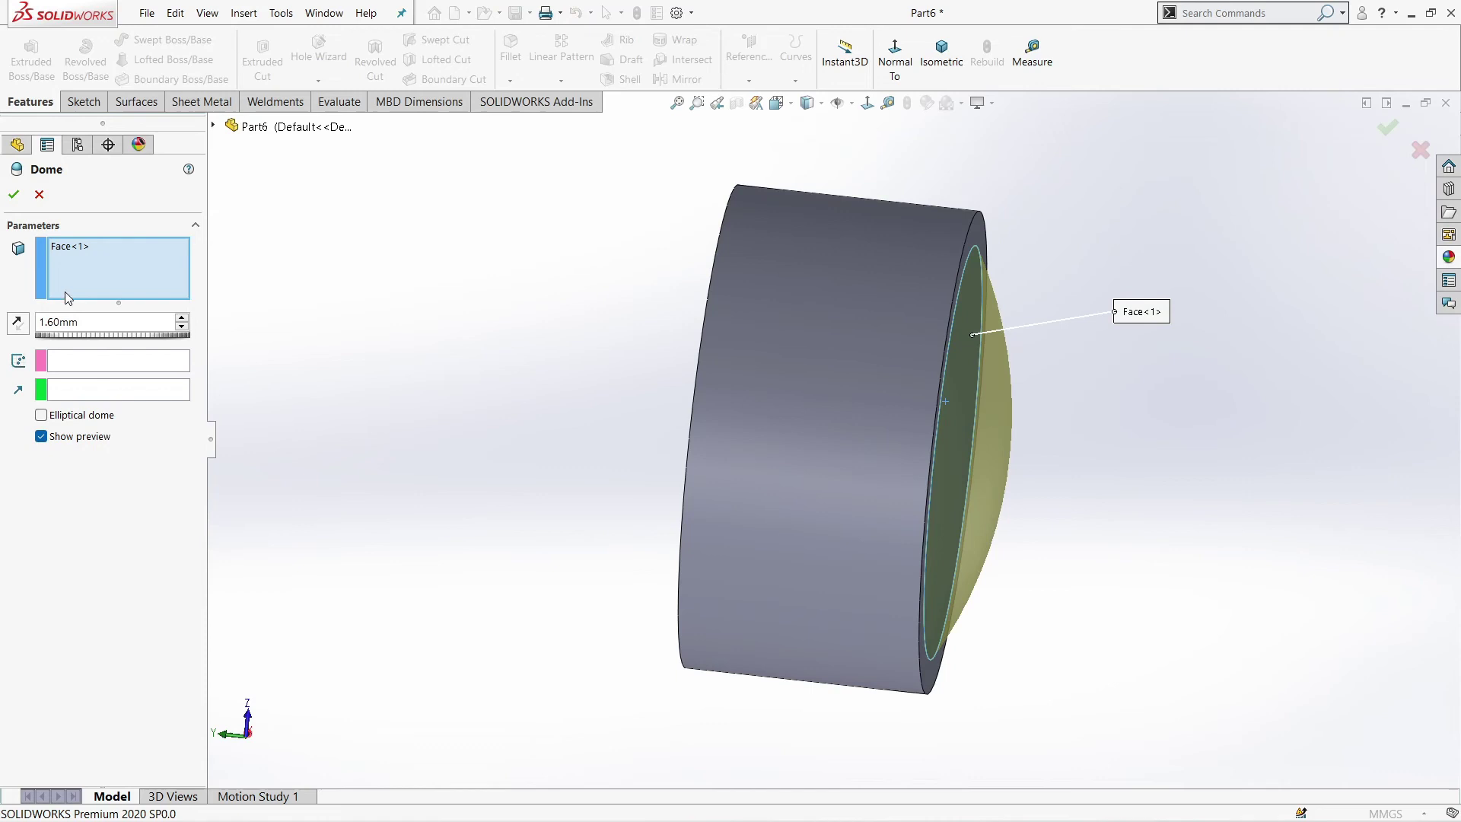
key(Return)
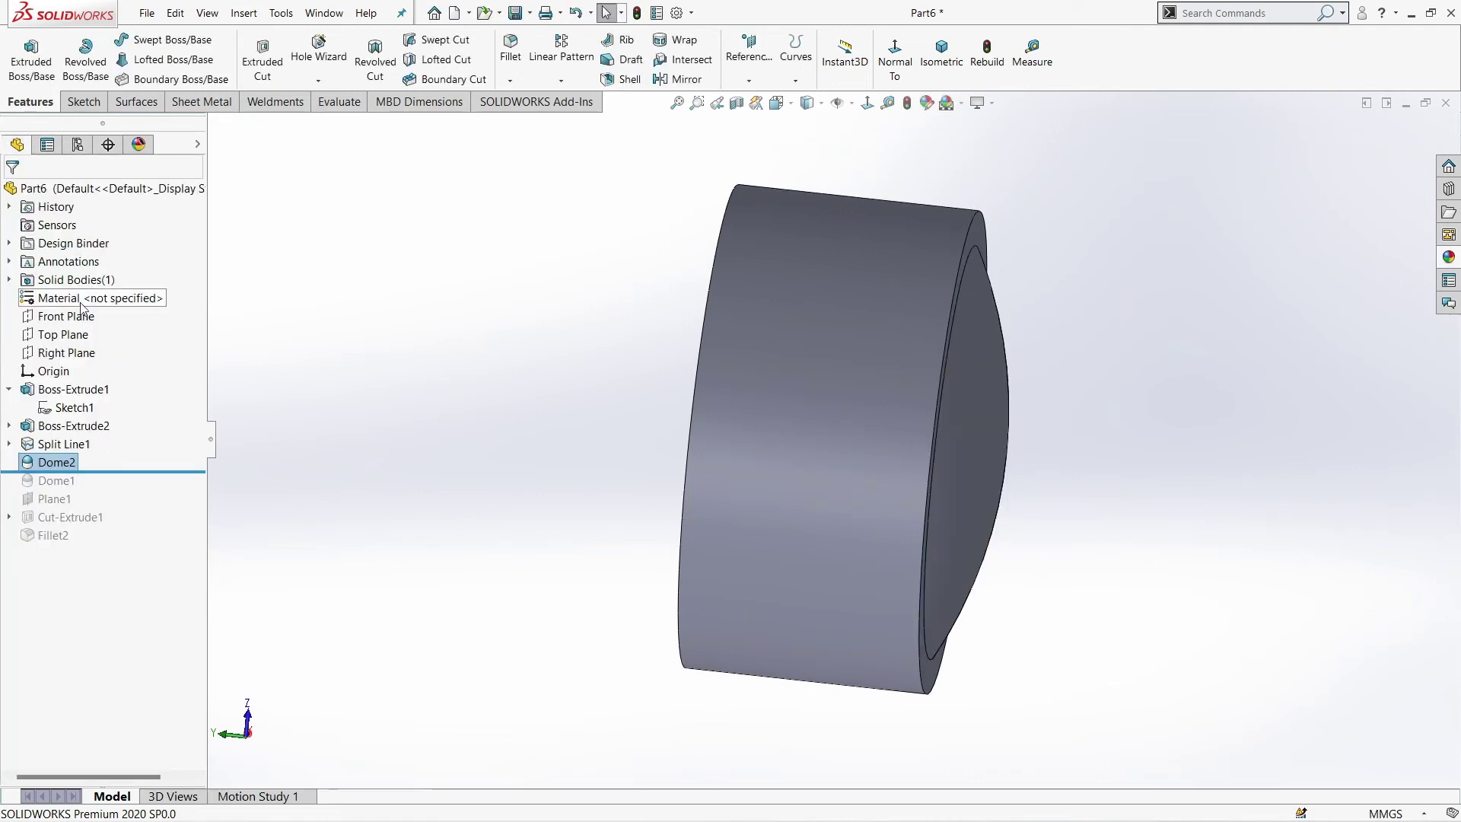
mouse_move(1109, 368)
middle_down()
mouse_move(1089, 254)
mouse_move(1092, 367)
mouse_move(1021, 424)
middle_up()
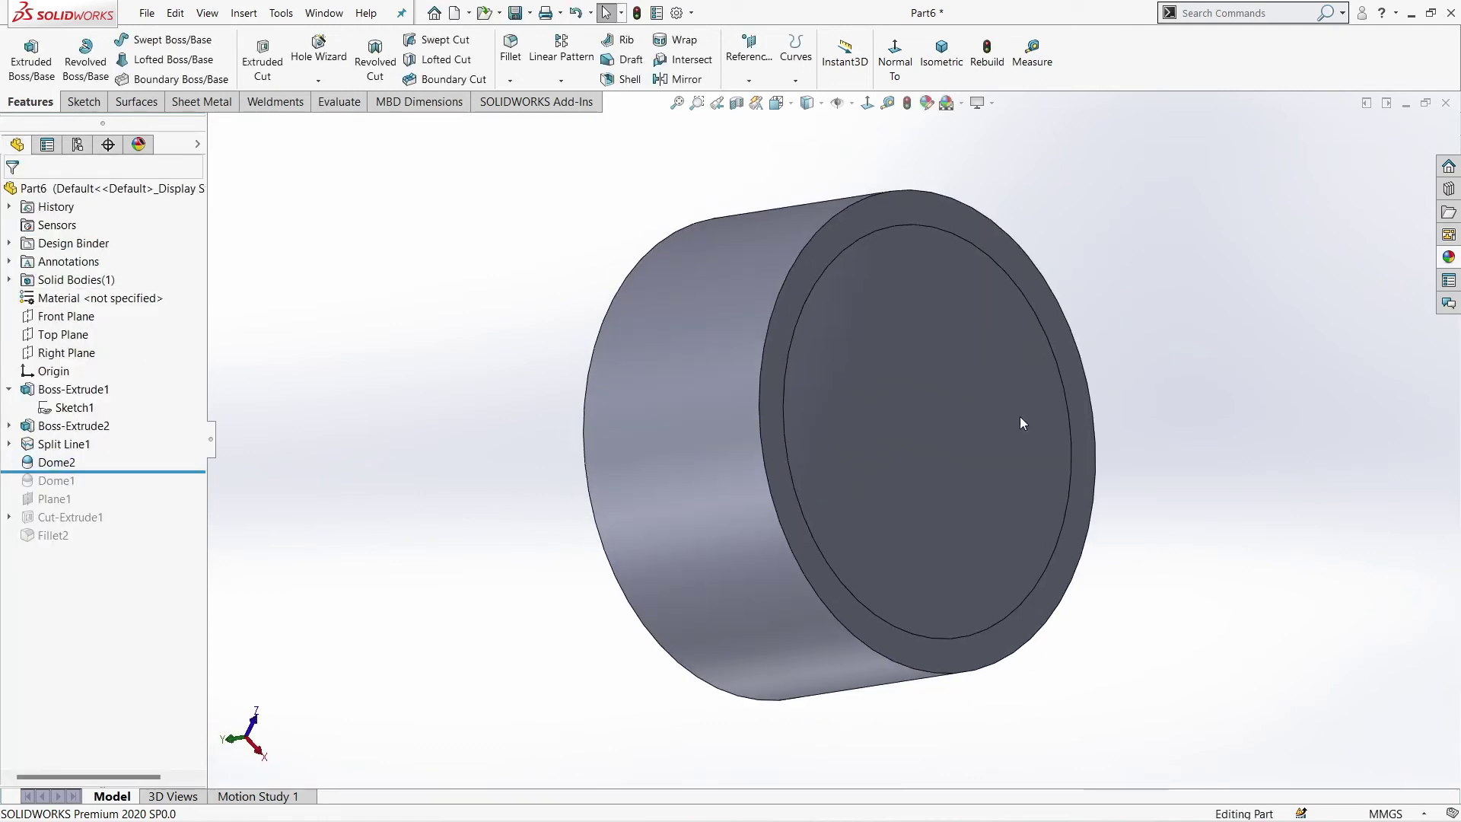
Roll back to the end and delete Dome1 and Plane1 with their dependents
drag(101, 514, 102, 546)
click(65, 481)
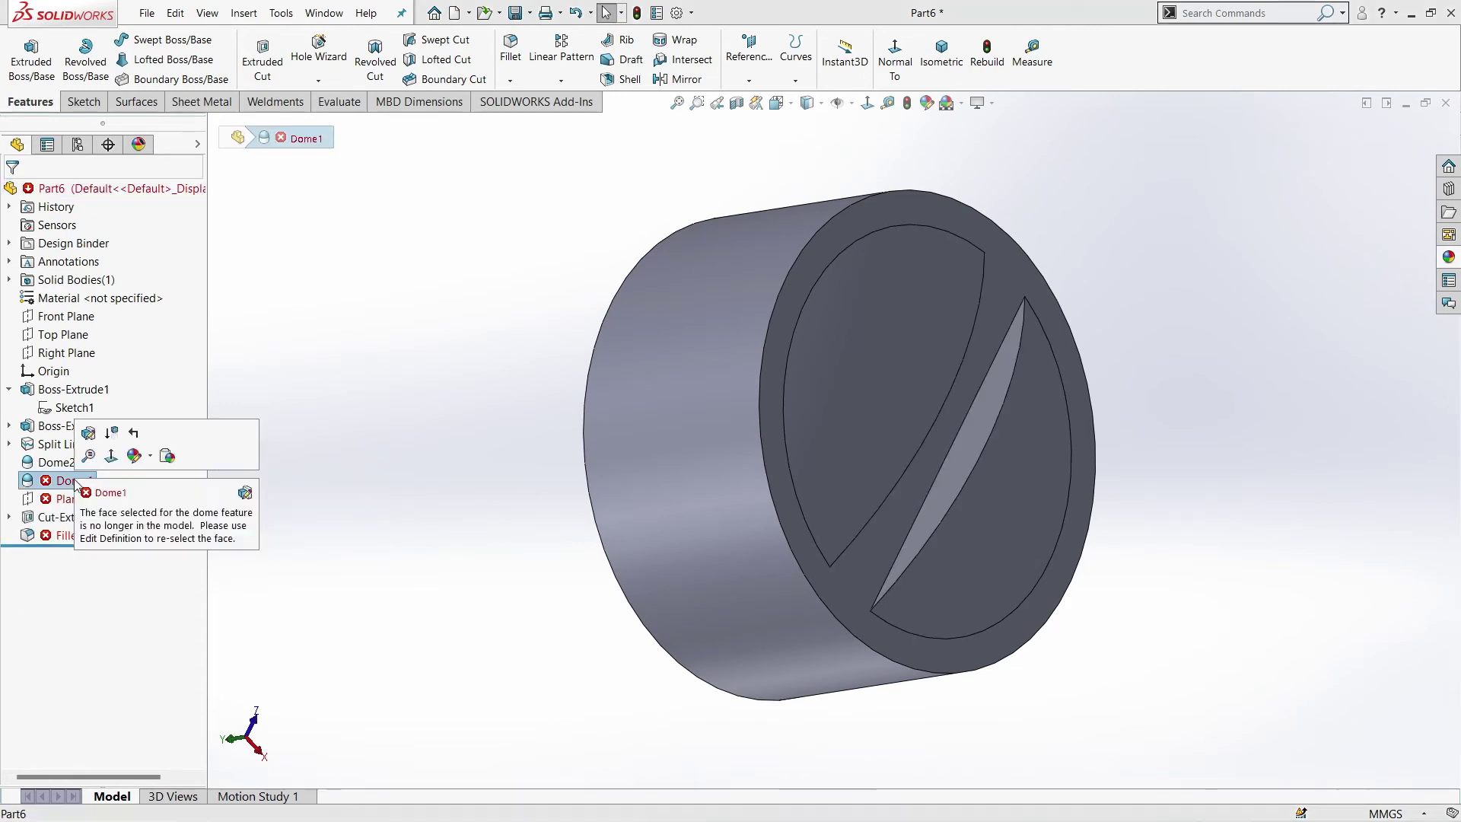
ctrl+click(68, 498)
right_click(68, 498)
click(89, 521)
click(840, 320)
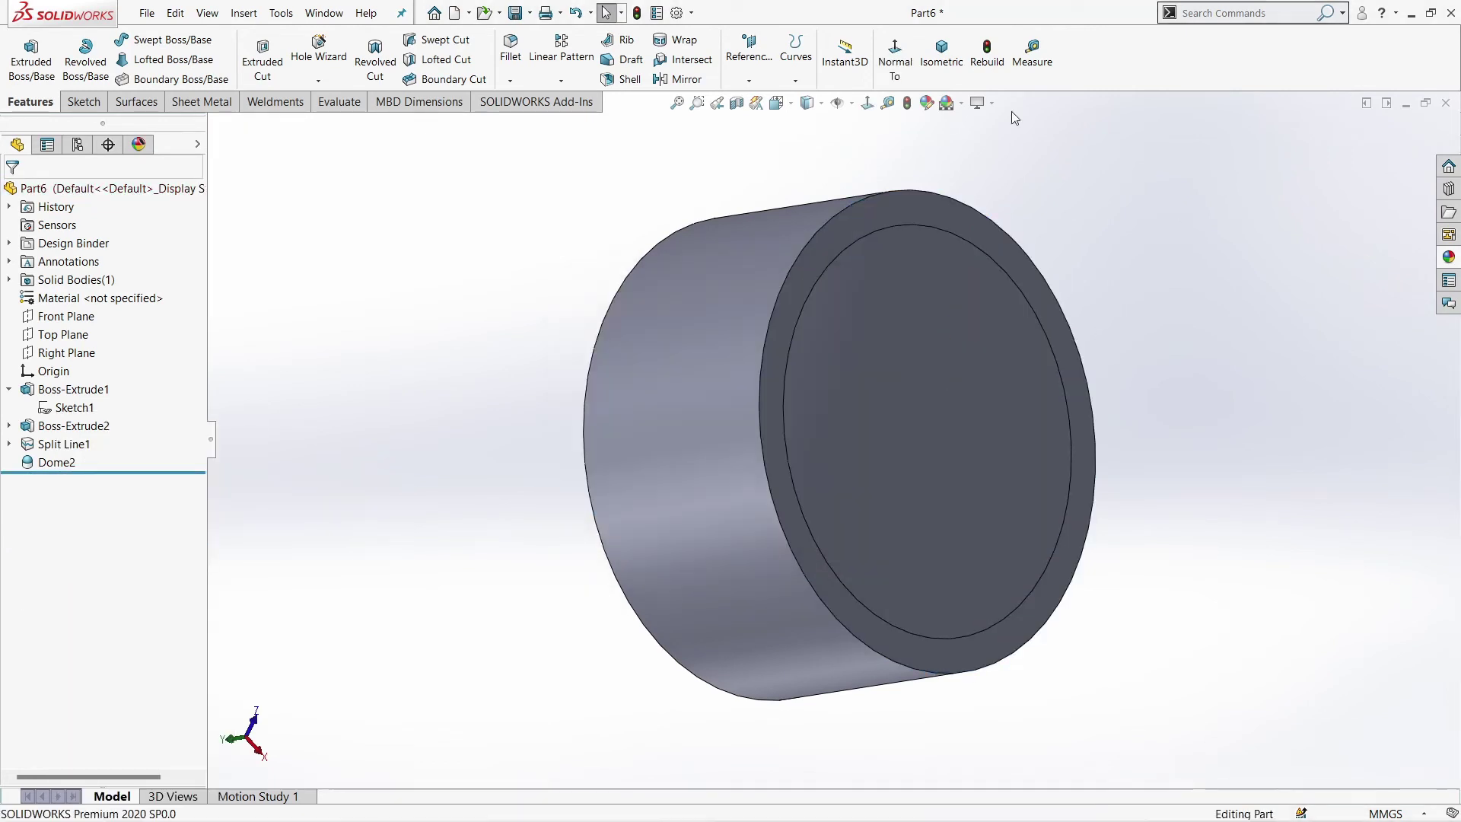
middle_drag(1121, 272, 1012, 221)
click(1012, 224)
Sketch a rectangle across the end face and dimension its width to 2 mm
click(1055, 191)
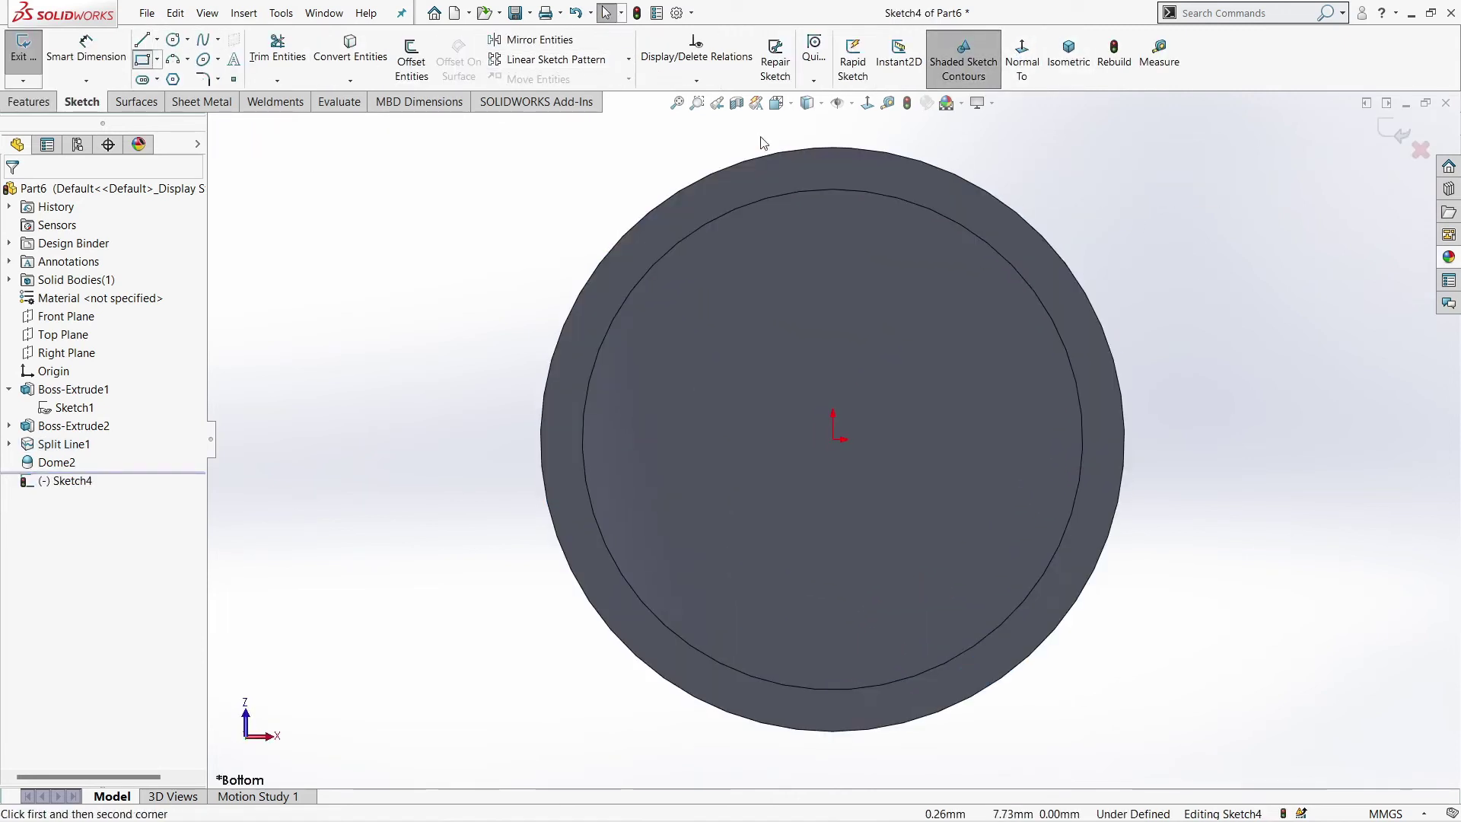
click(863, 759)
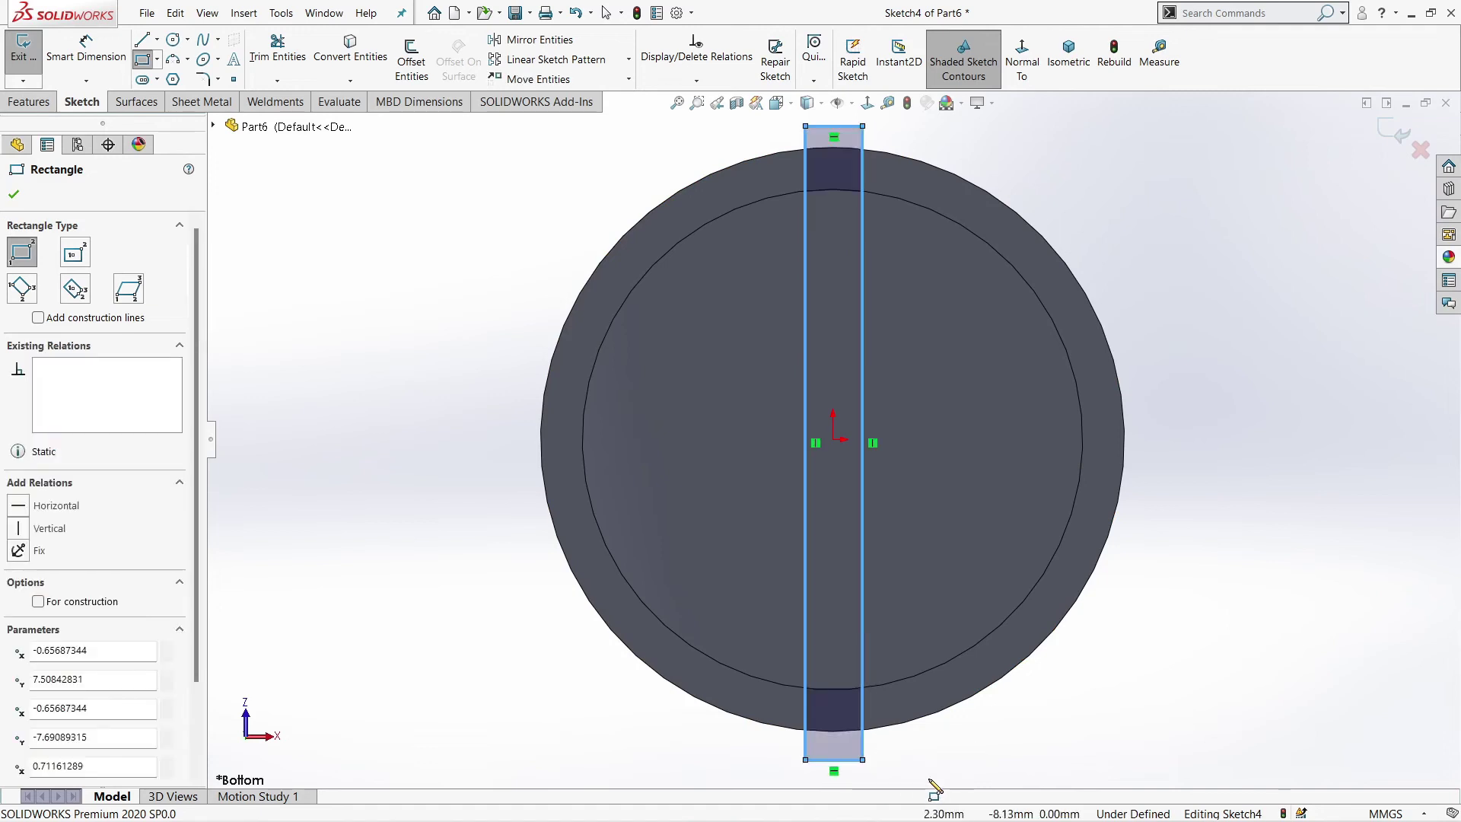
key(d)
click(834, 761)
click(928, 768)
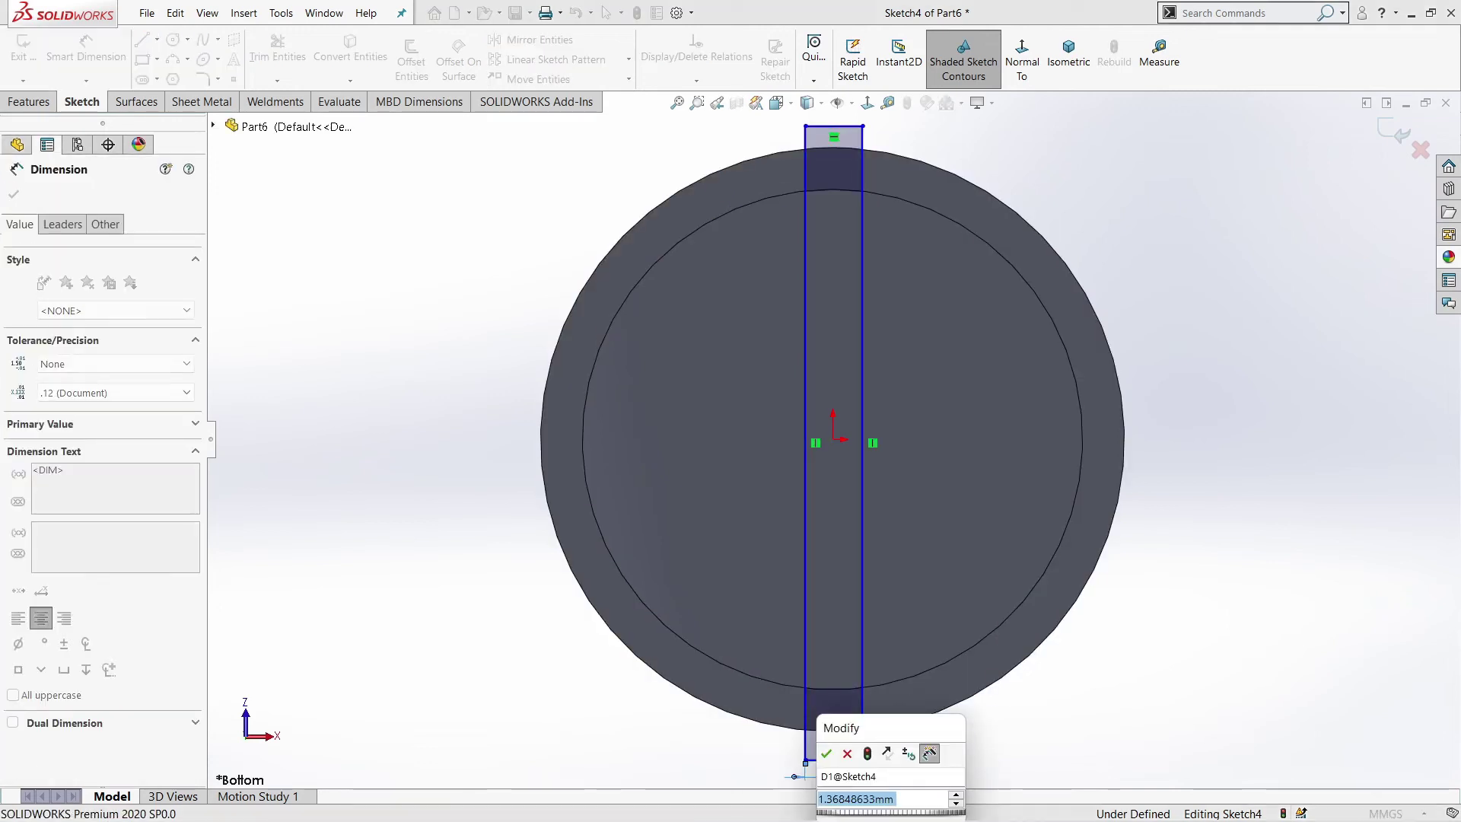
text(2)
key(Return)
key(Escape)
Add a vertical centerline from the rectangle's top midpoint to the origin, then begin an Extruded Cut
click(185, 79)
click(847, 137)
click(833, 440)
key(Escape)
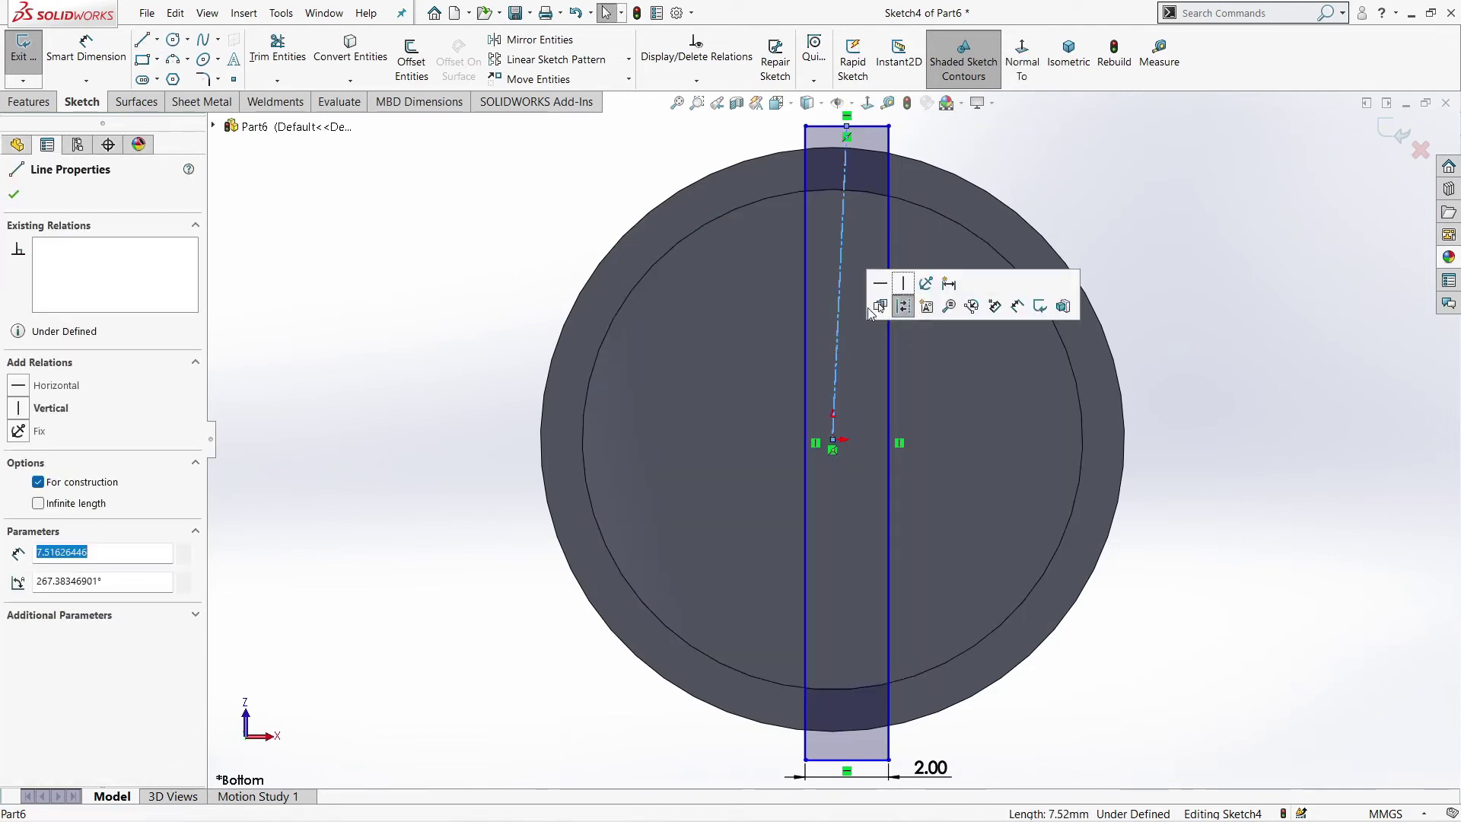
click(896, 303)
click(1246, 312)
click(33, 103)
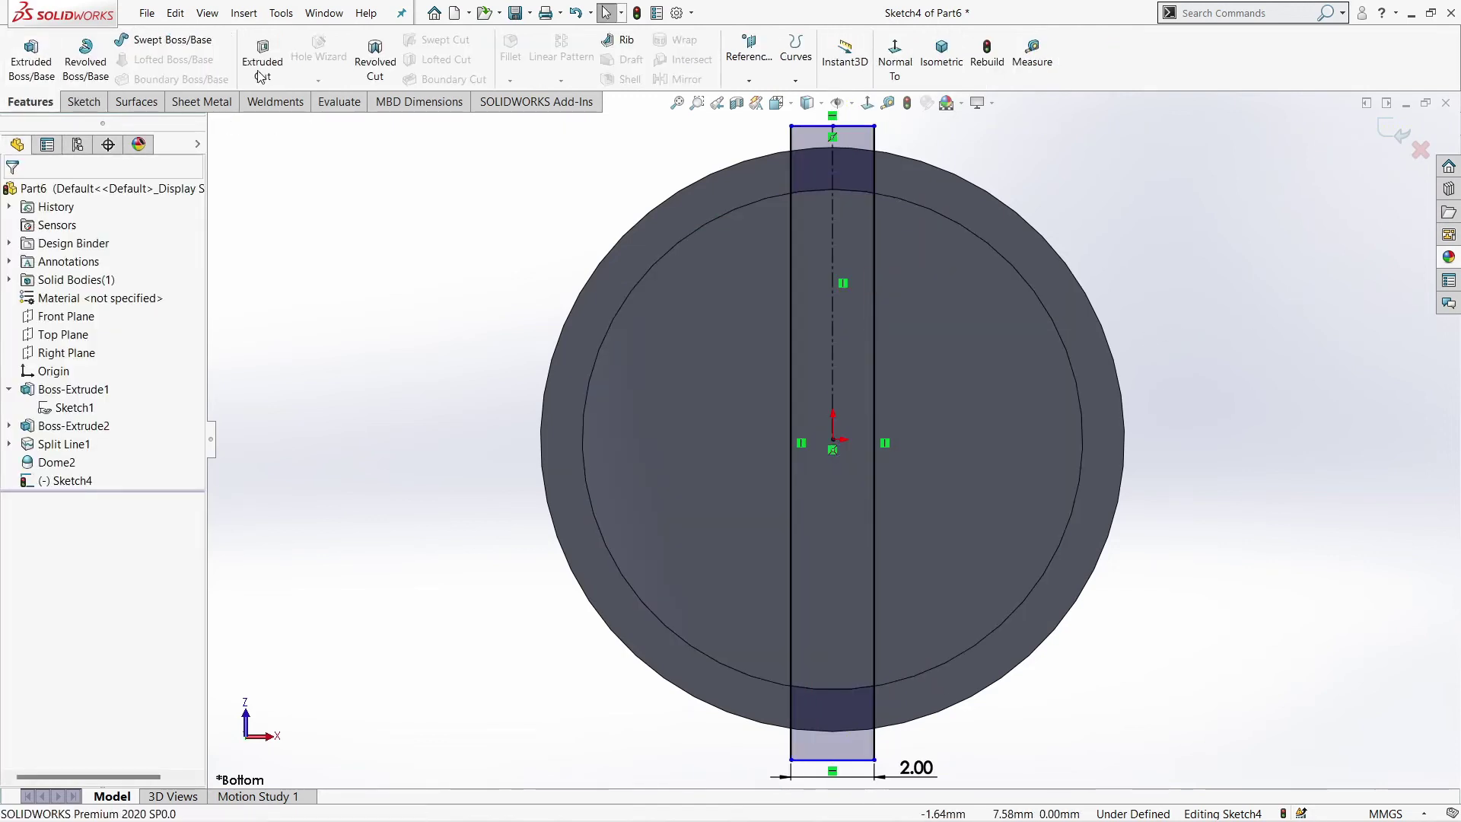
click(261, 57)
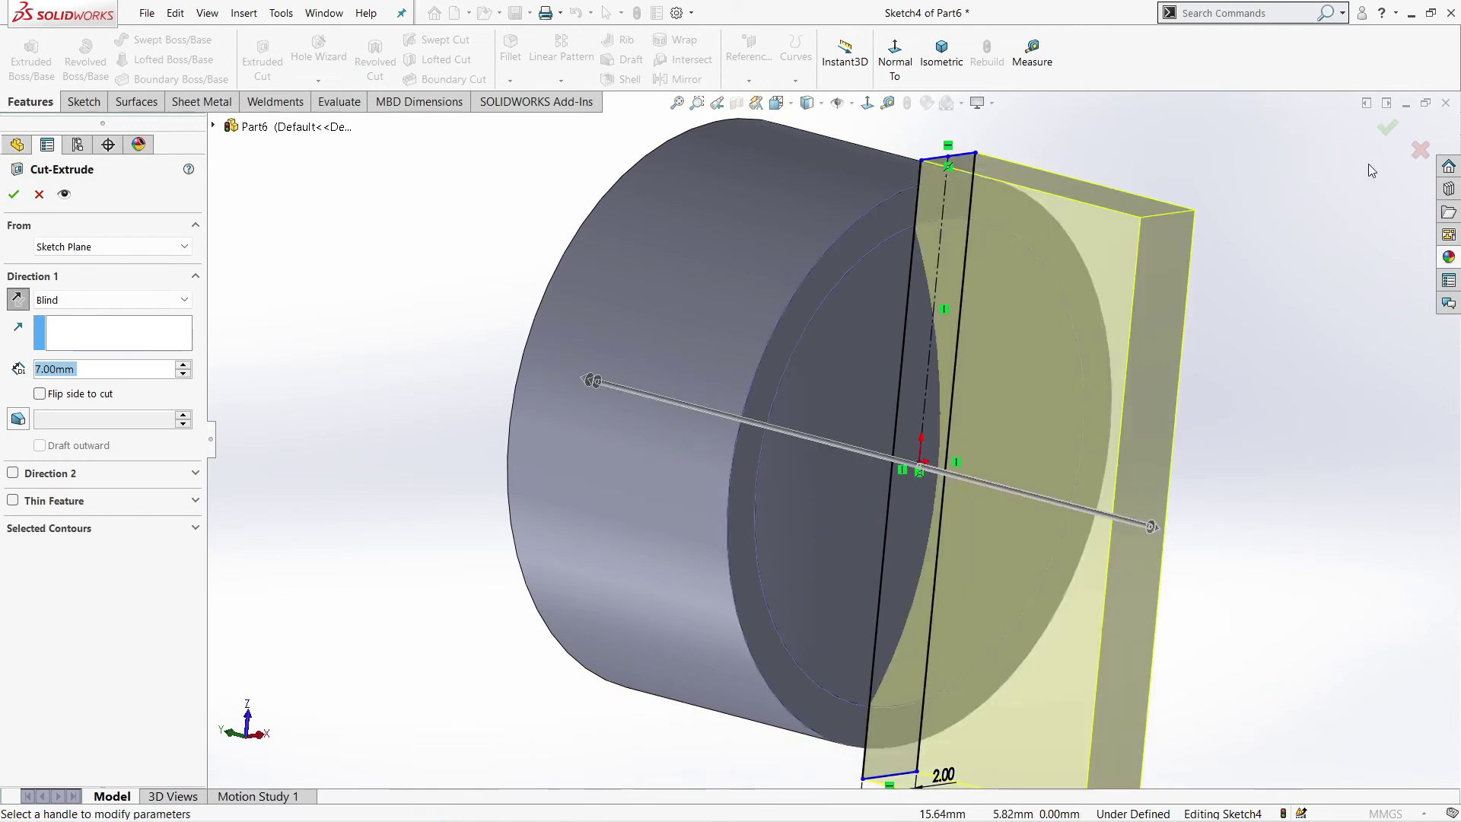
Confirm the slot cut and round the front circular edge with a 0.5 mm fillet
click(1387, 127)
mouse_move(1301, 253)
middle_down()
mouse_move(1216, 354)
mouse_move(936, 538)
mouse_move(831, 217)
middle_up()
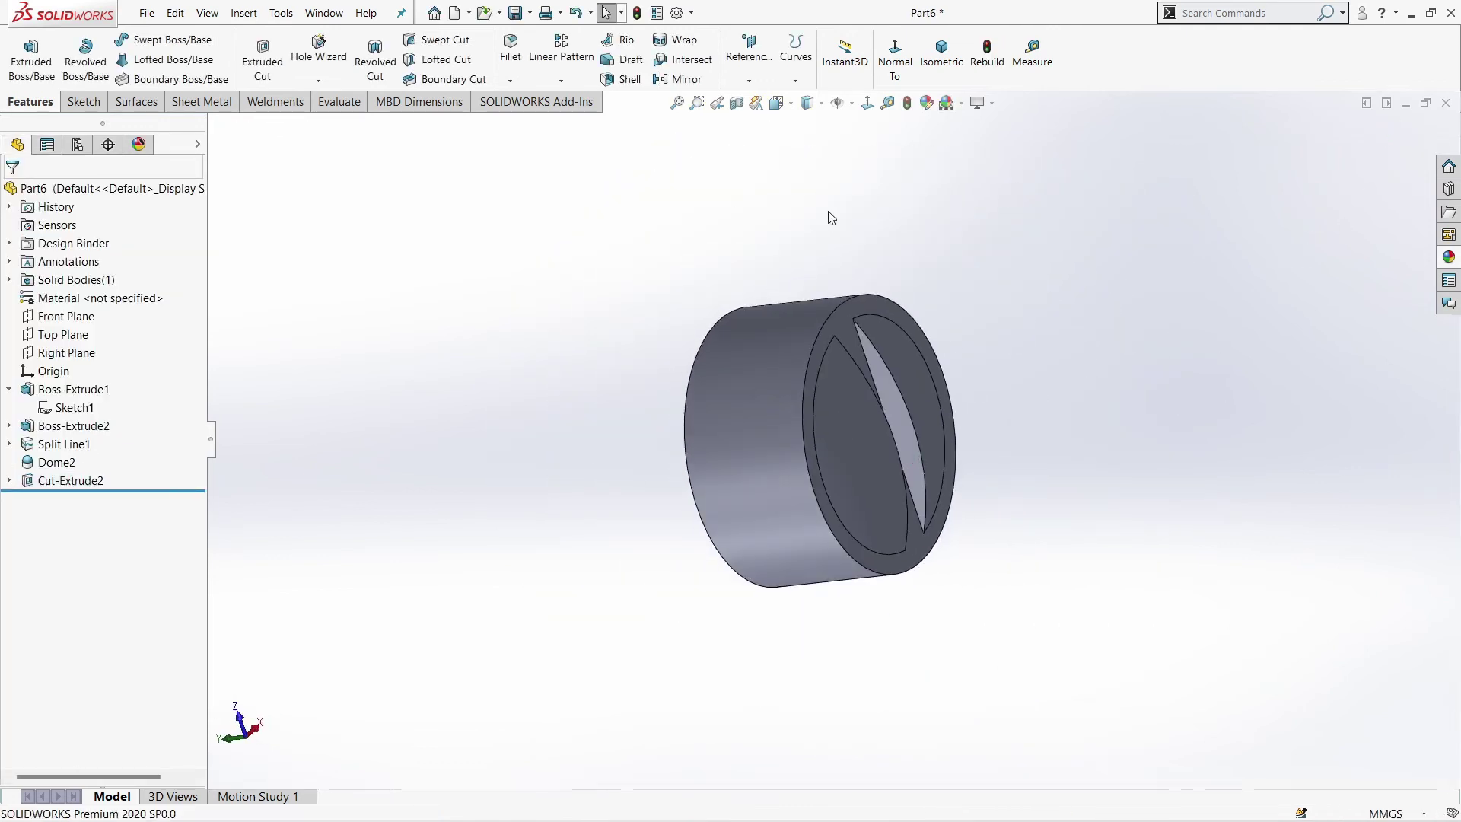
click(510, 45)
click(842, 299)
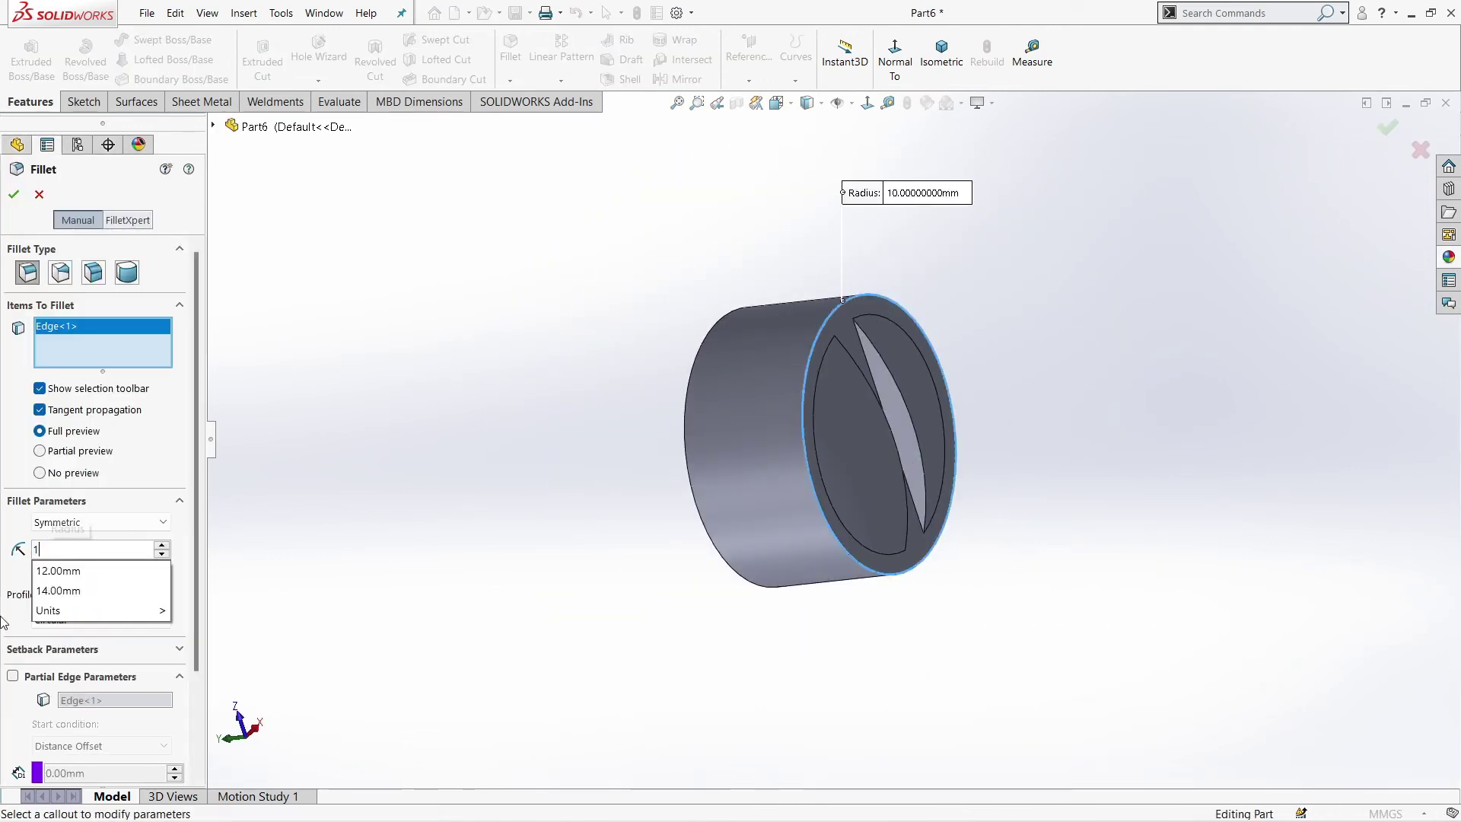
key(Return)
key(Return)
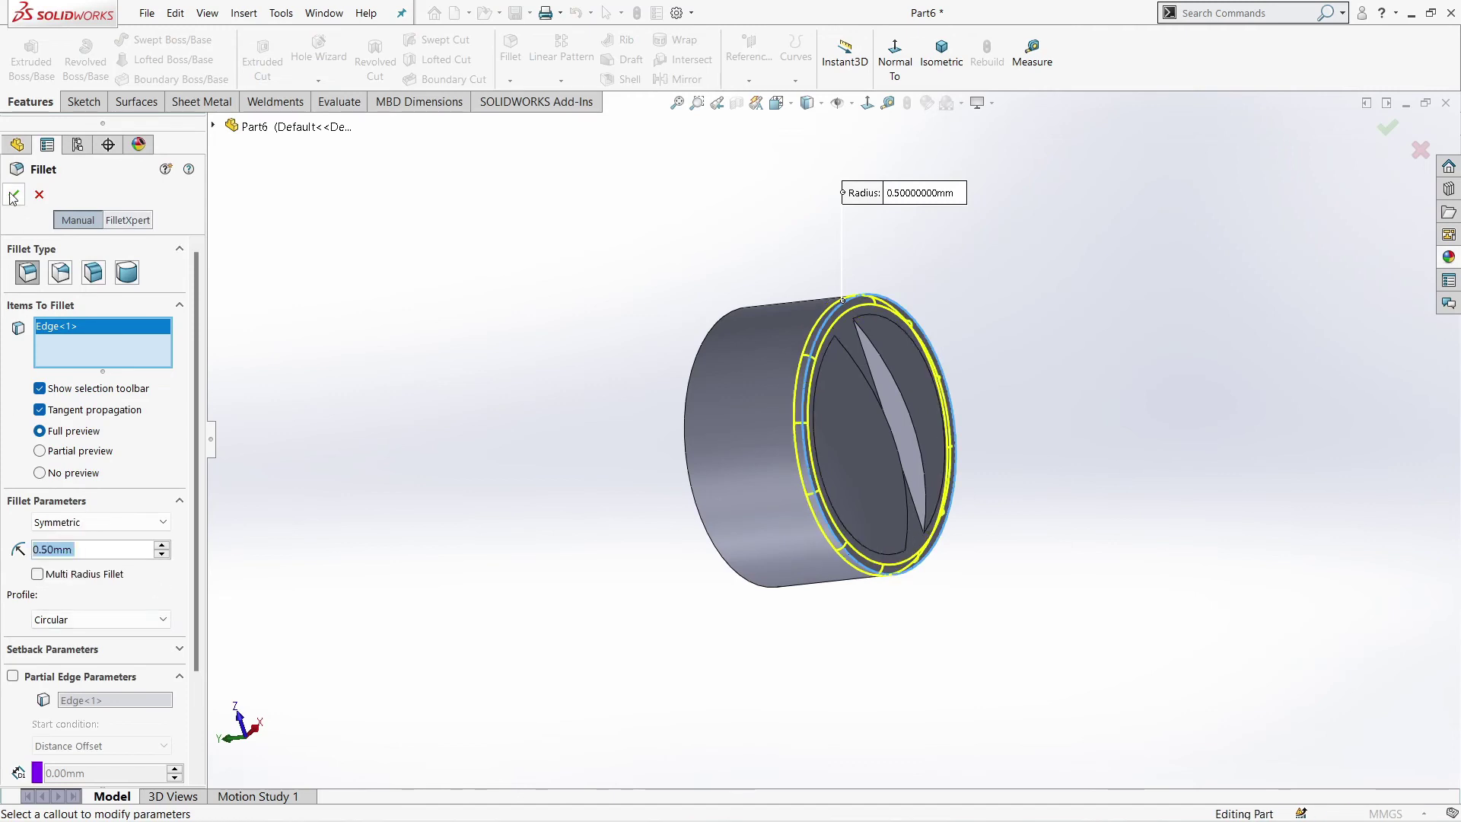
click(13, 196)
middle_drag(674, 379, 487, 223)
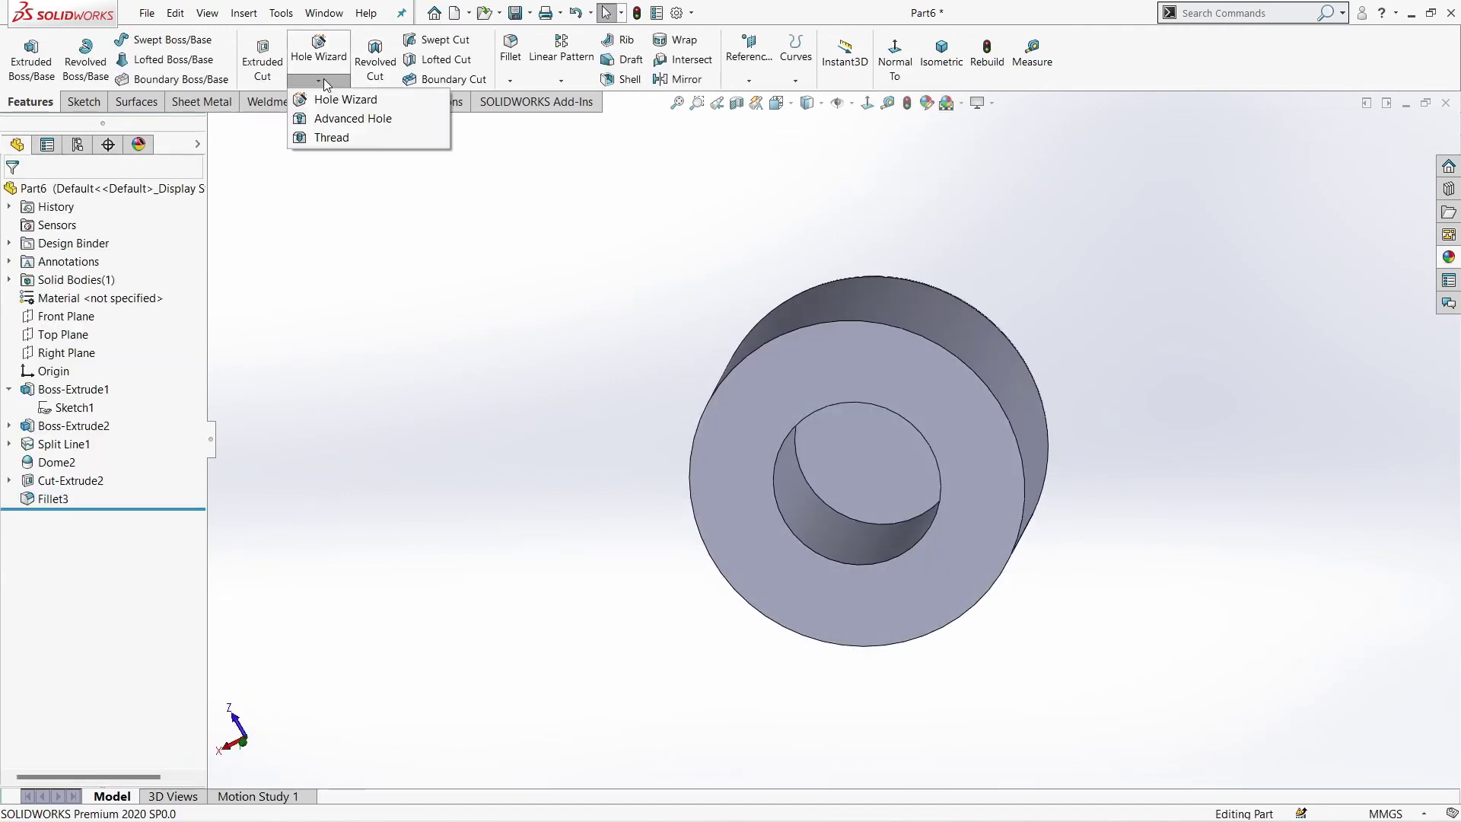
Add a reversed M5x0.8 metric tap thread, 5.5 mm deep, on the hole's edge
click(331, 137)
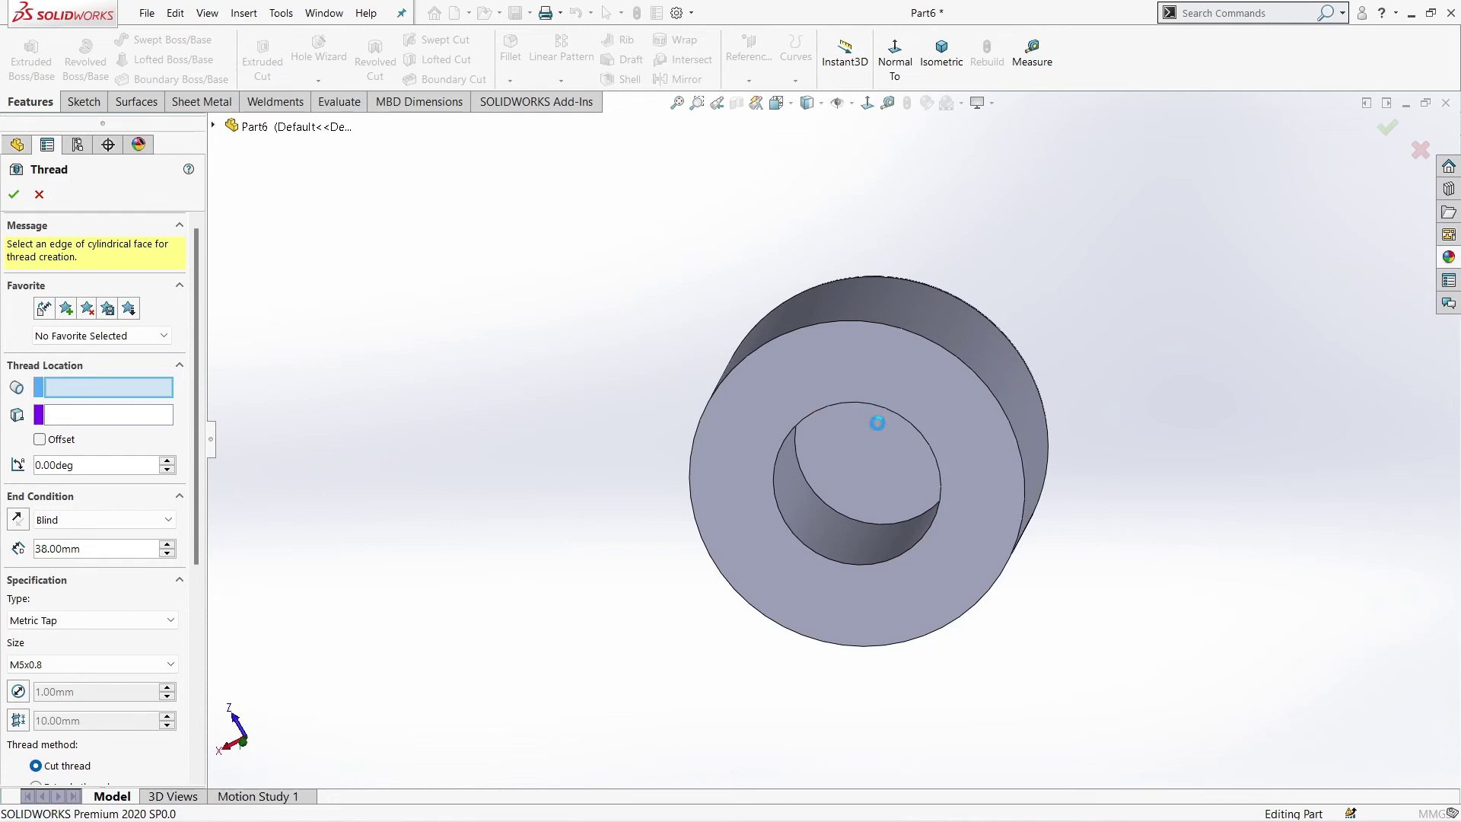
click(875, 403)
click(17, 459)
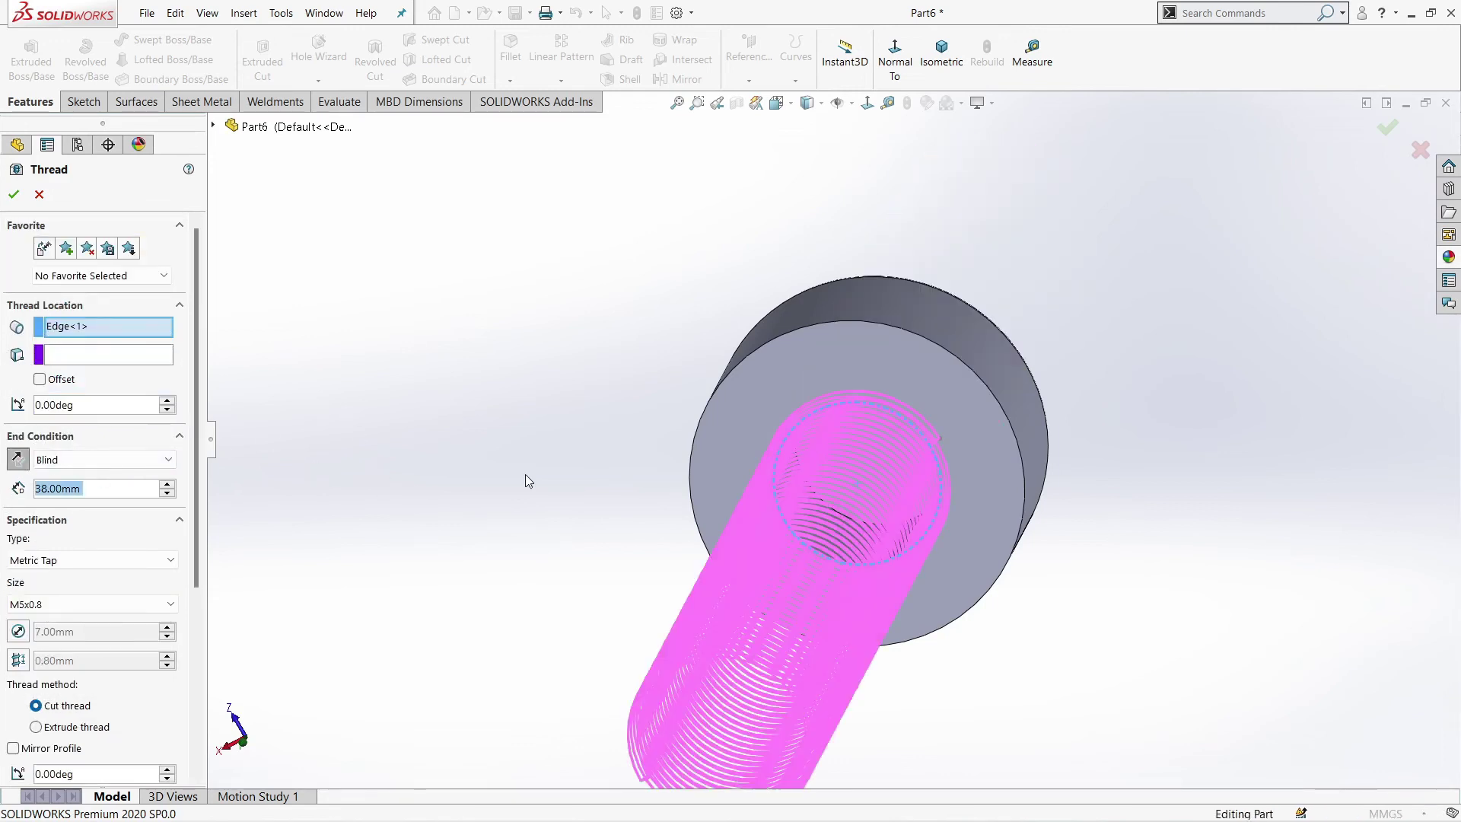
click(17, 460)
text(6)
key(Return)
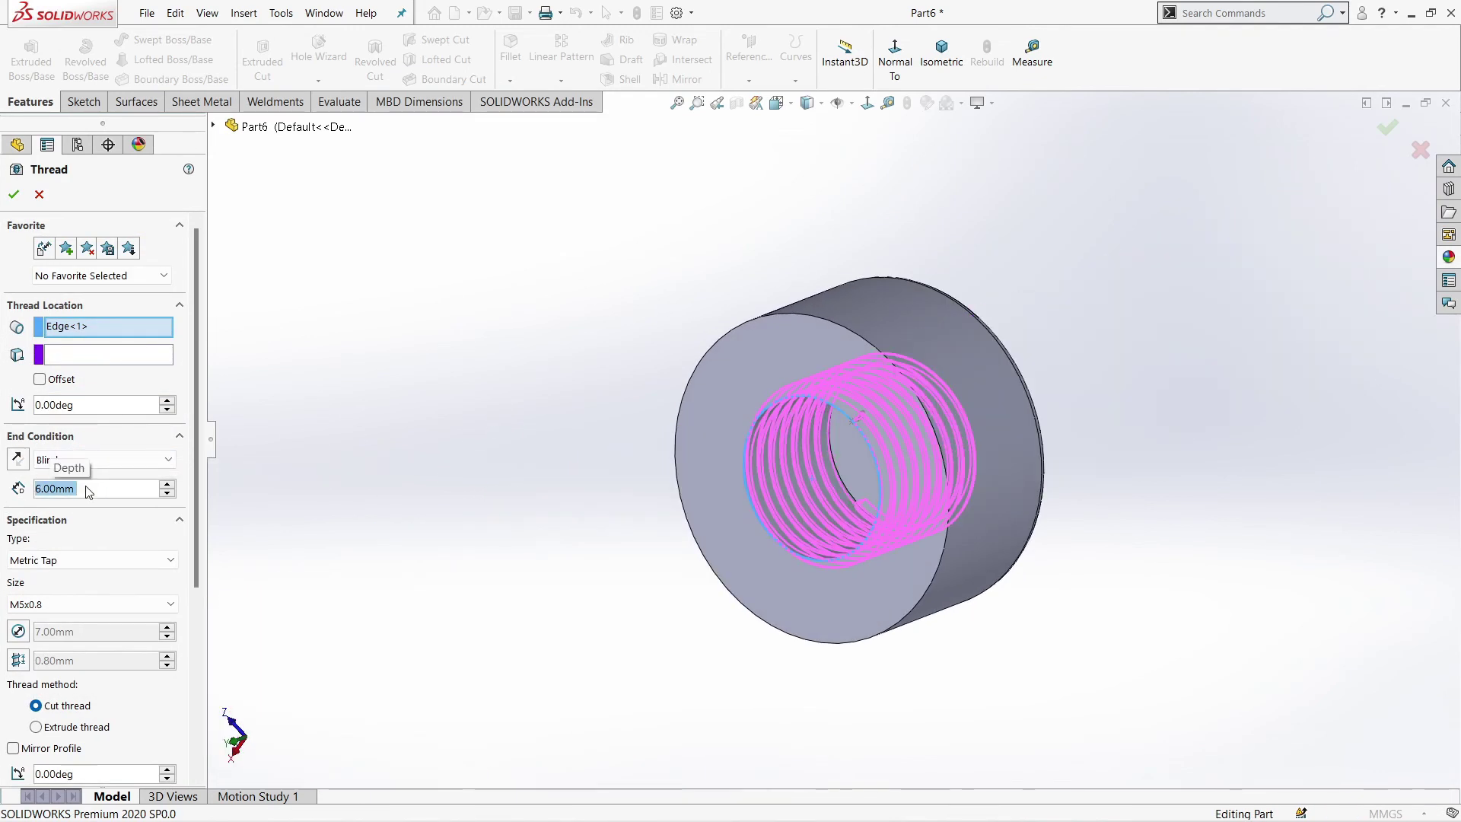
mouse_move(527, 521)
middle_down()
mouse_move(620, 515)
mouse_move(623, 603)
middle_up()
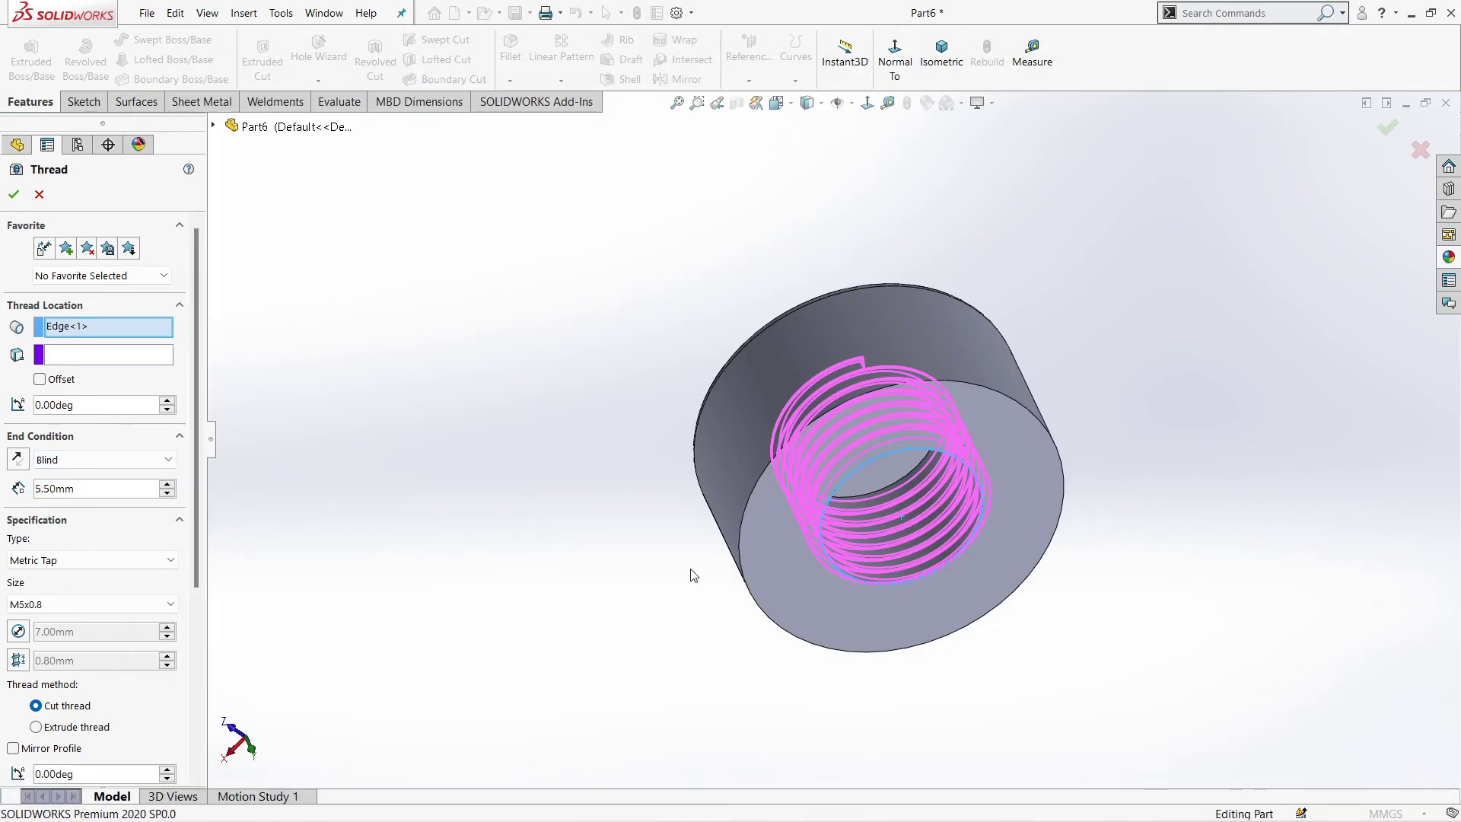
key(Return)
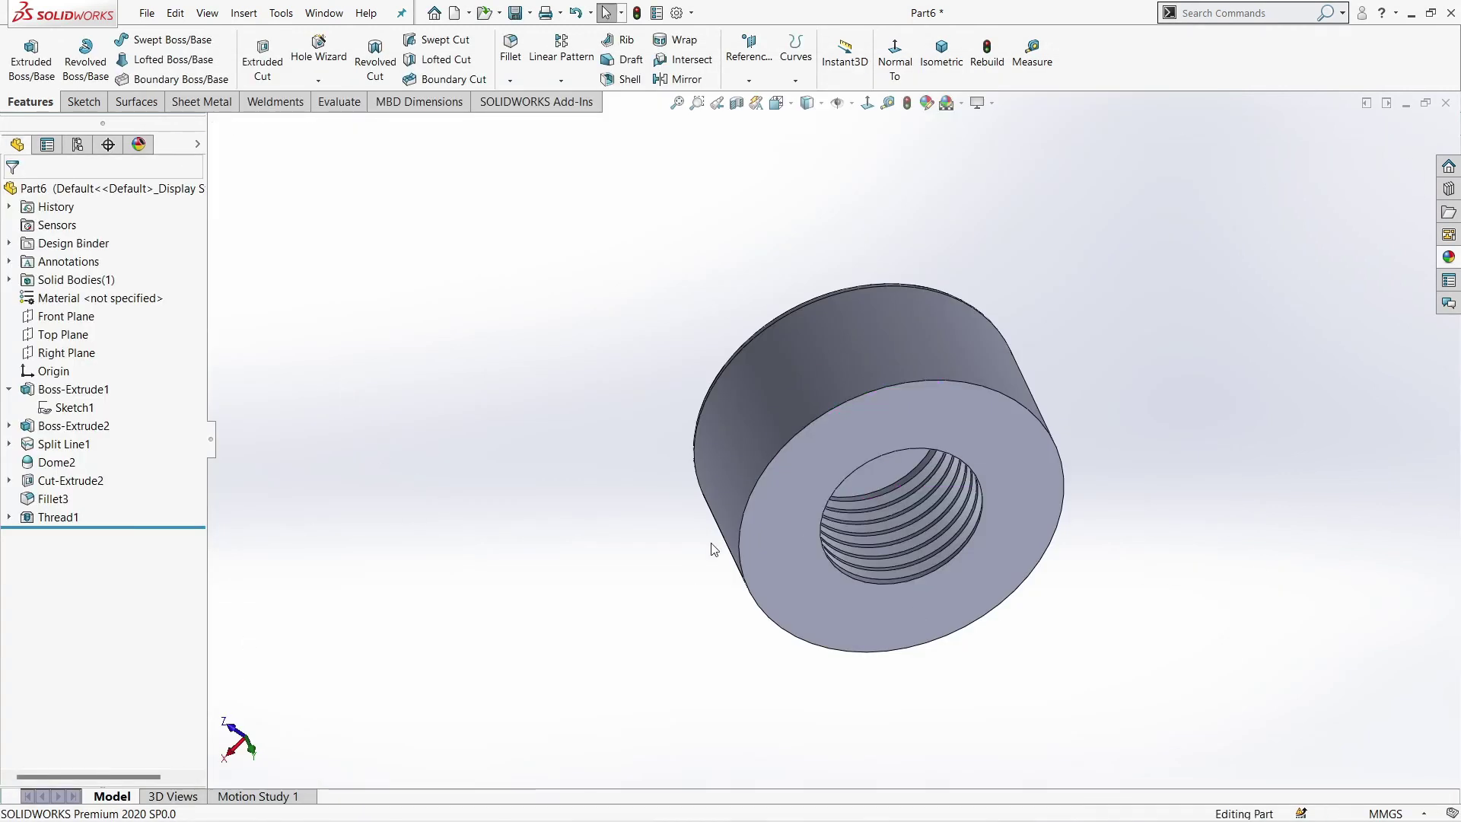
middle_drag(532, 464, 585, 484)
Try a matte rubber appearance and browse the Organic and Miscellaneous appearance folders
click(1448, 256)
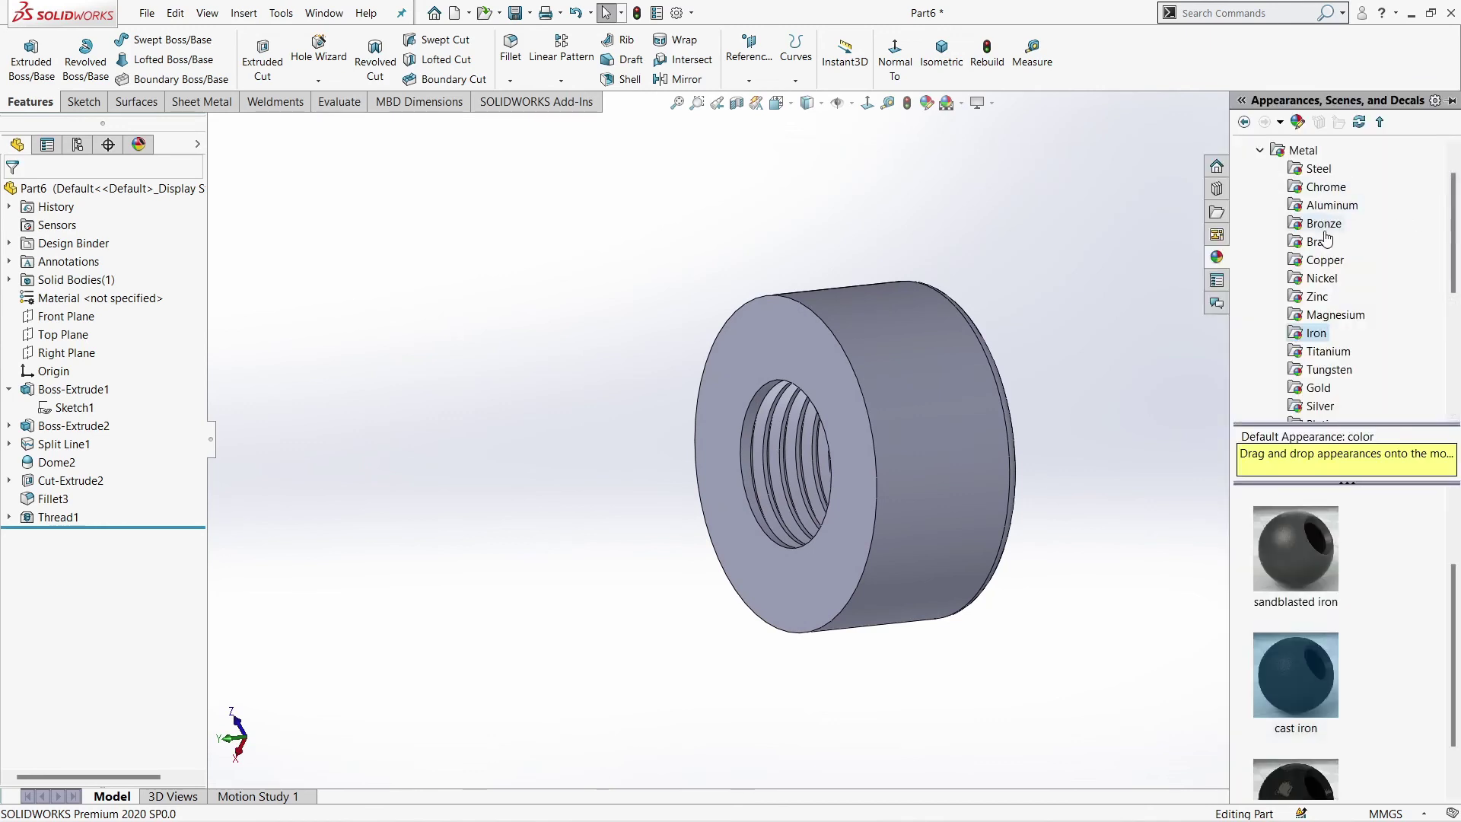
scroll(1318, 228, down, 1)
scroll(1317, 305, down, 1)
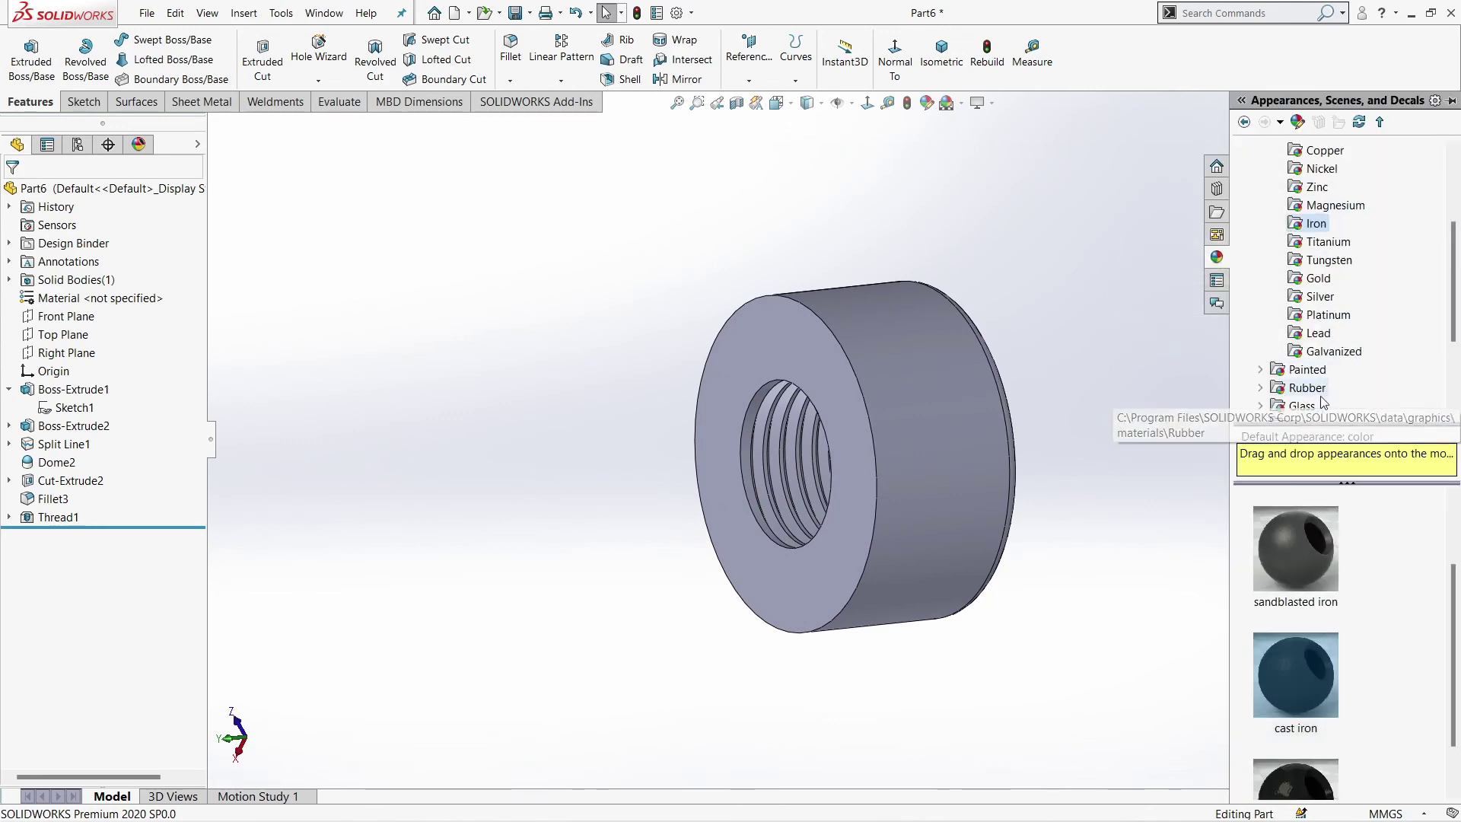
click(1308, 388)
scroll(1311, 397, down, 1)
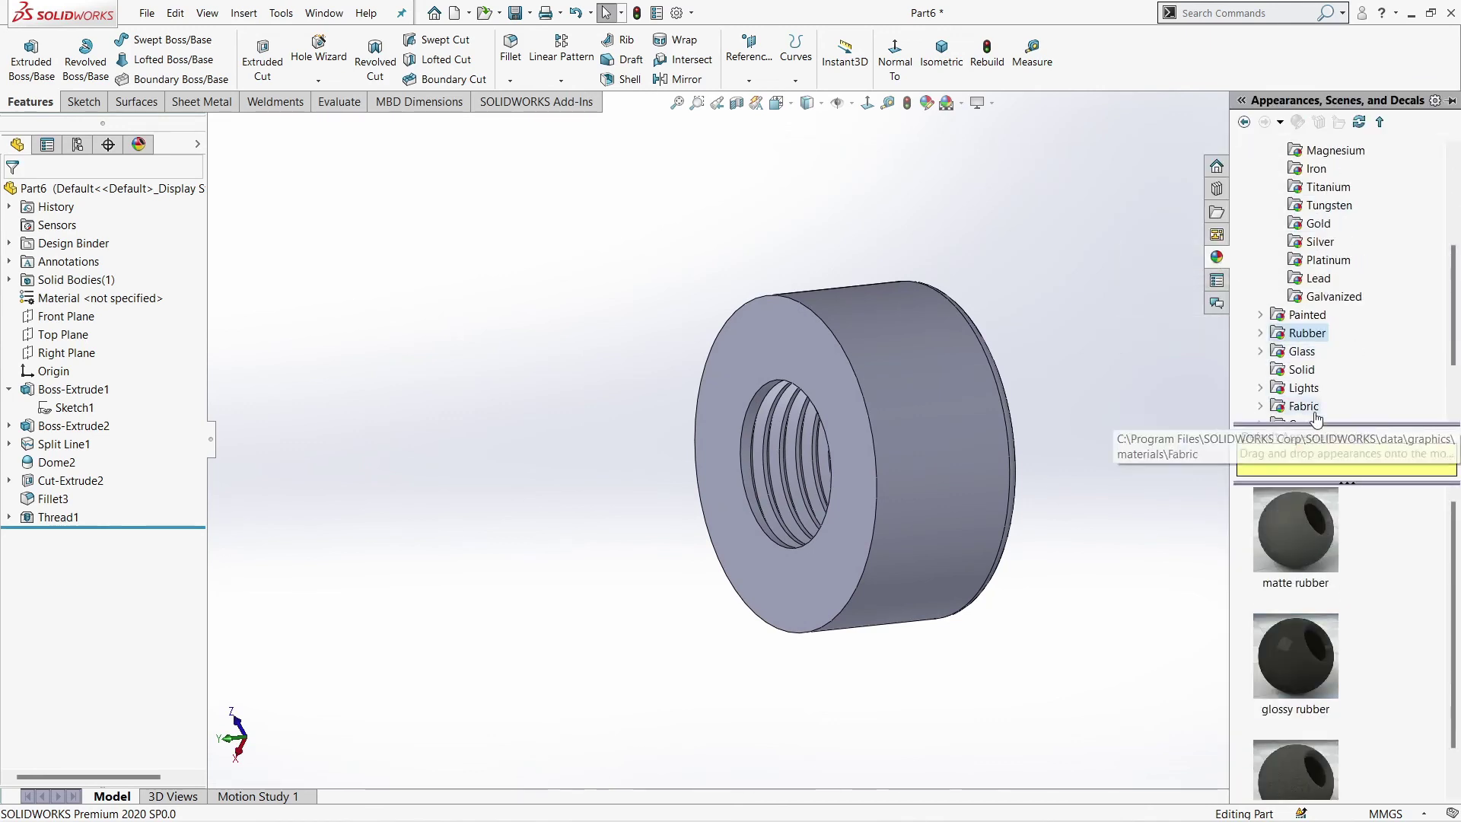
double_click(1321, 549)
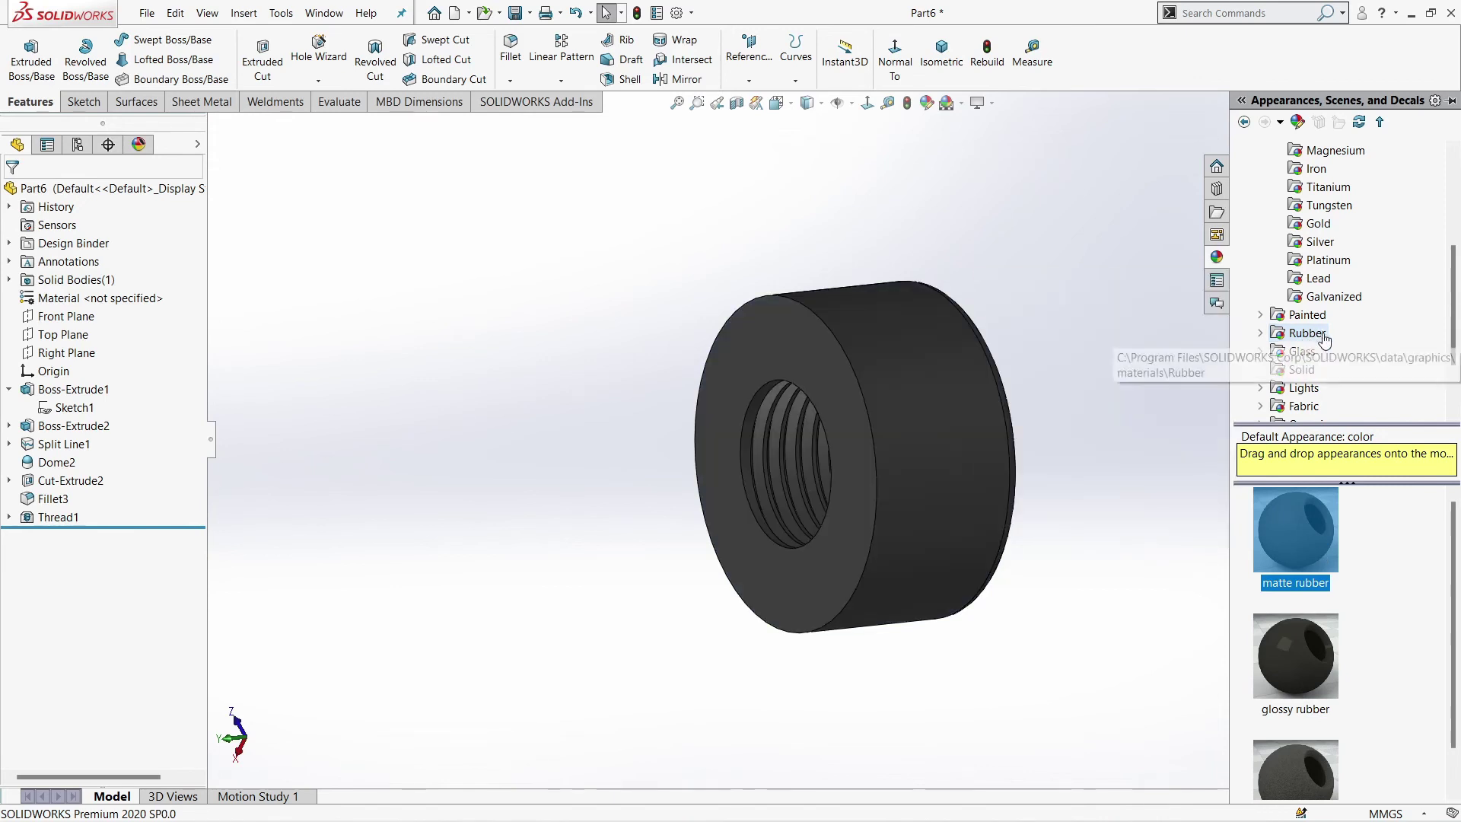
scroll(1322, 338, down, 1)
click(1260, 371)
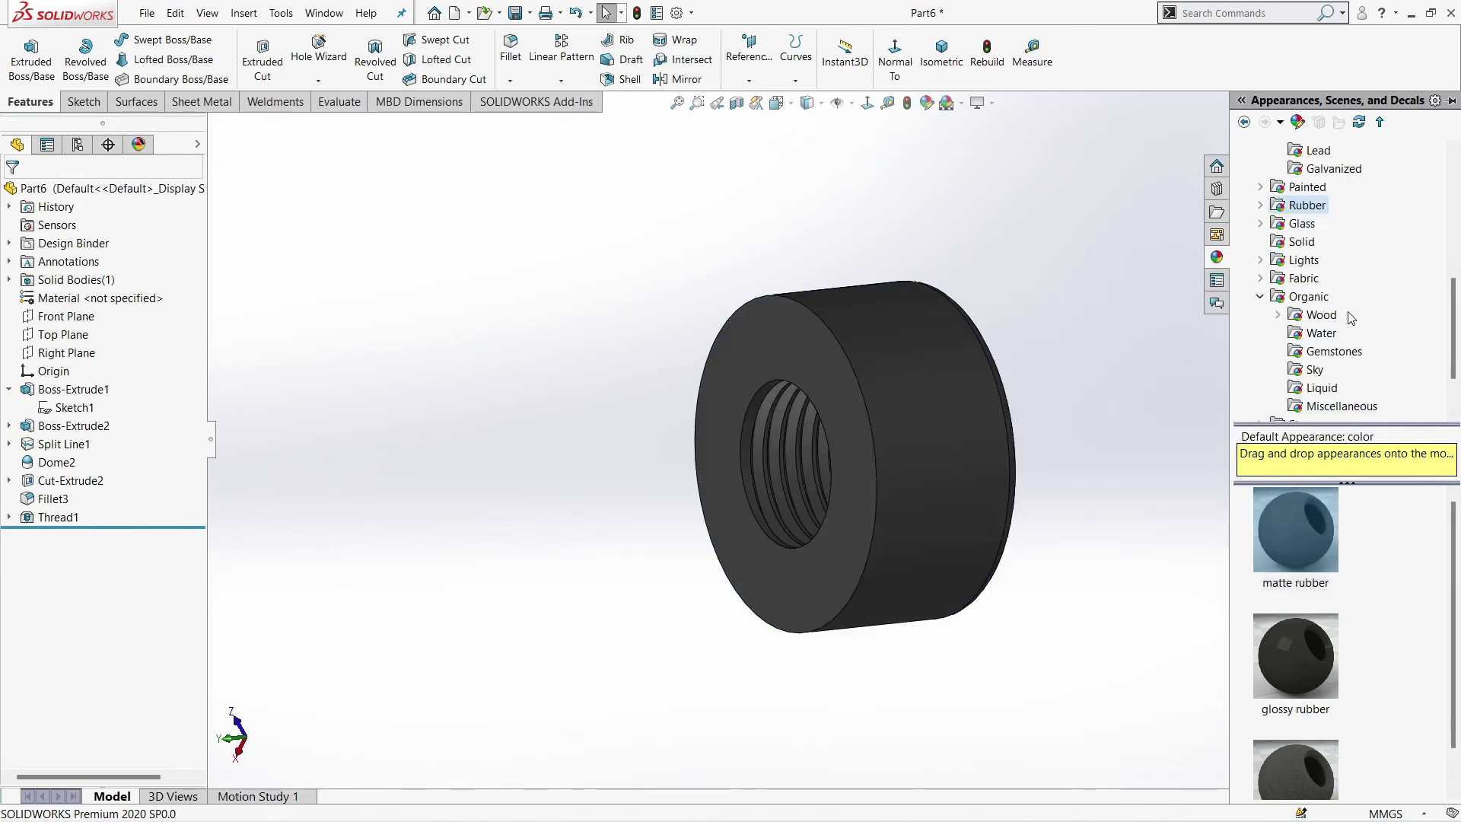
scroll(1307, 210, down, 1)
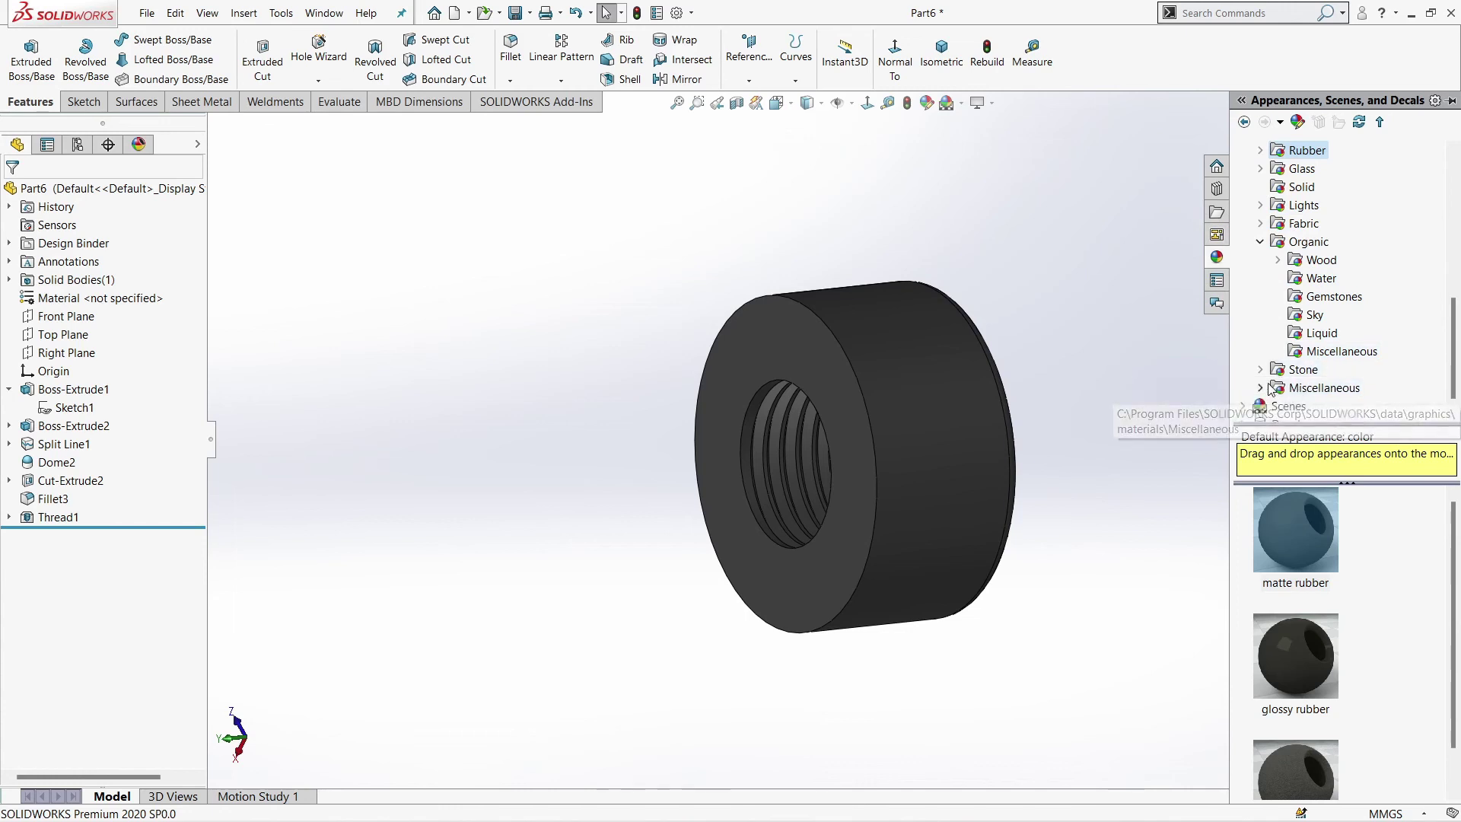
click(1260, 388)
scroll(1263, 320, up, 1)
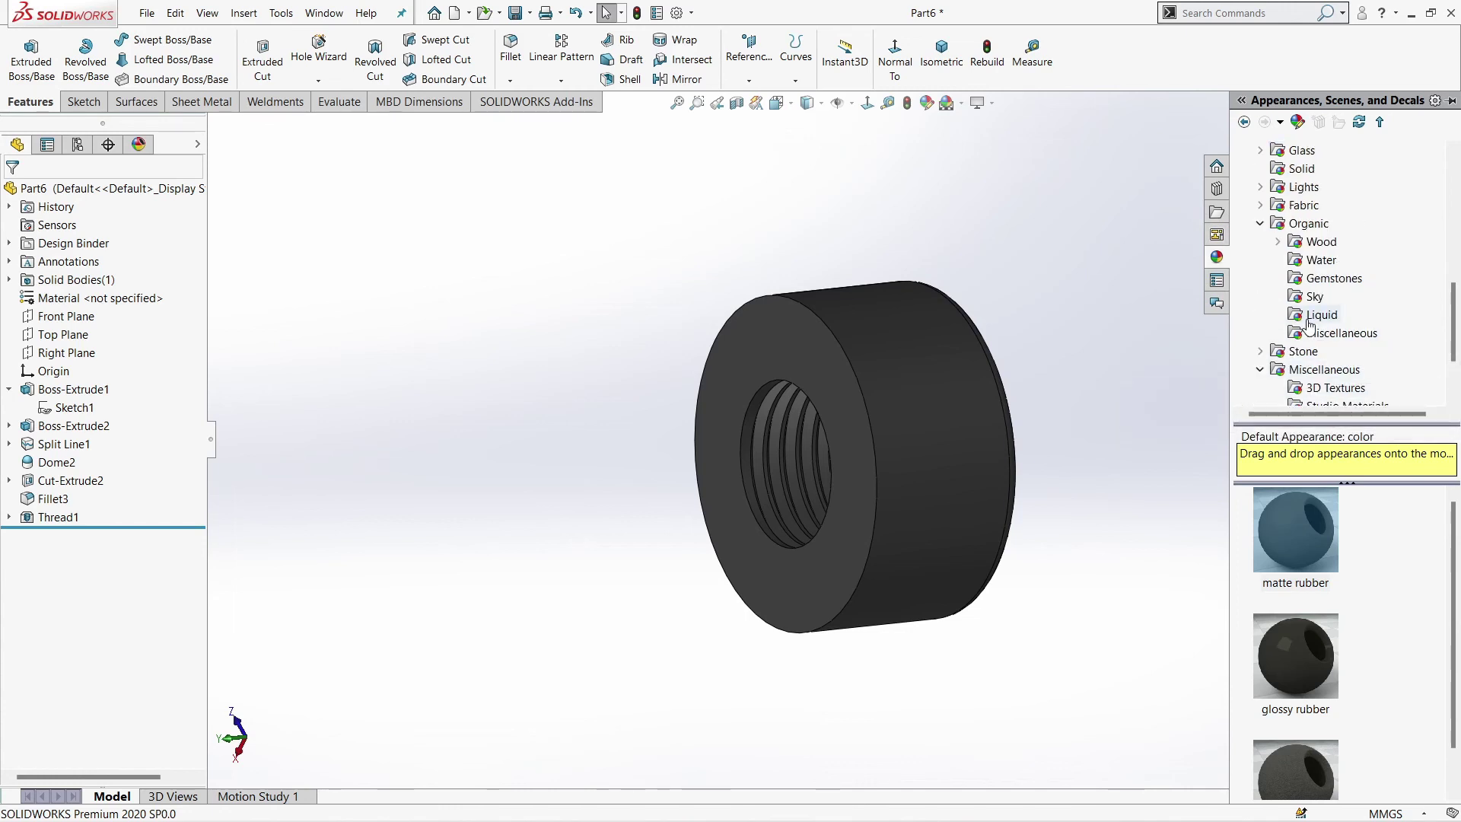
scroll(1266, 255, up, 2)
scroll(1305, 258, up, 2)
scroll(1320, 258, up, 2)
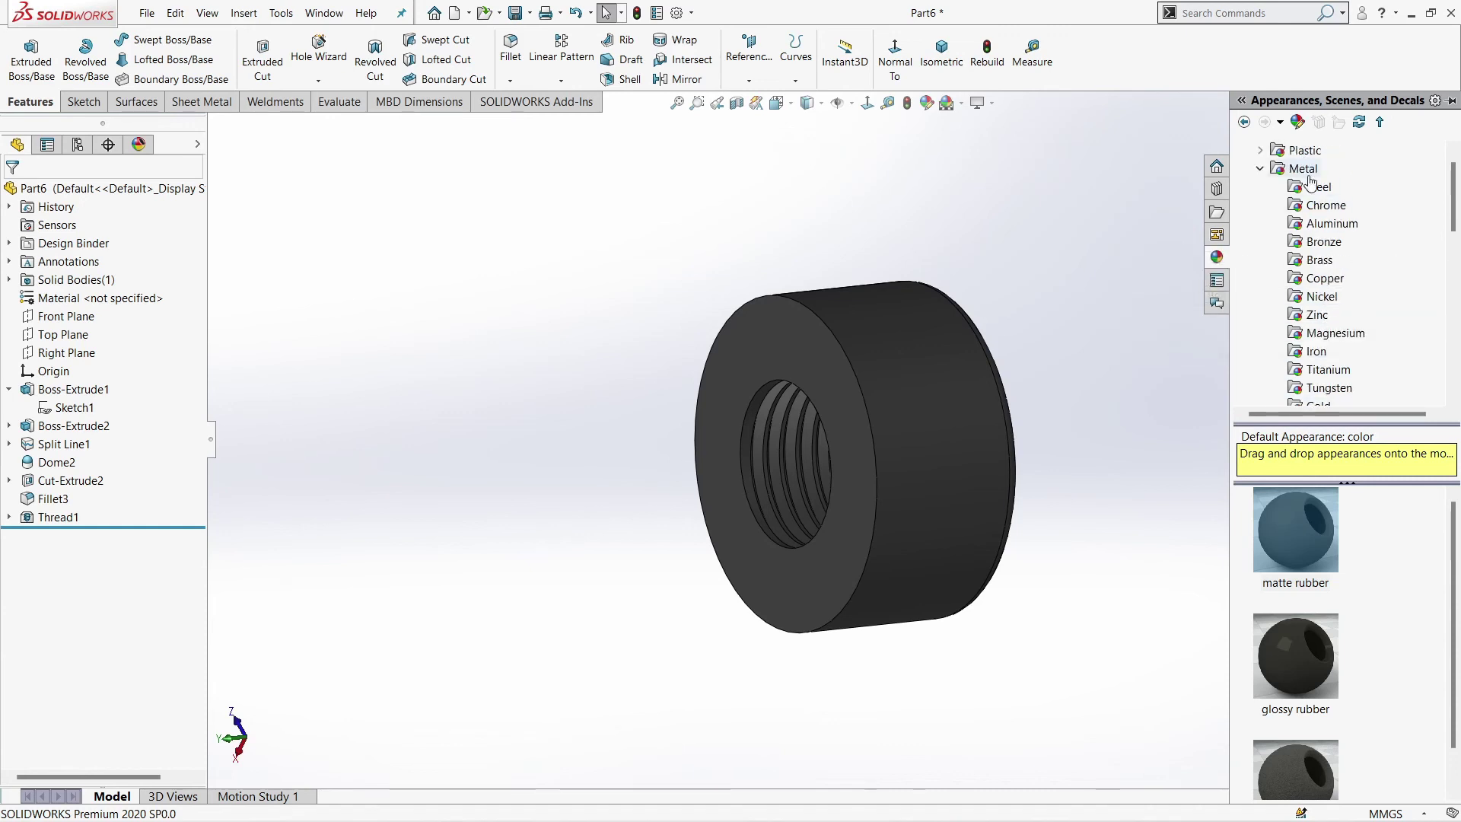
Preview high gloss plastics, then apply black medium gloss plastic to the part
click(1324, 180)
scroll(1298, 609, down, 3)
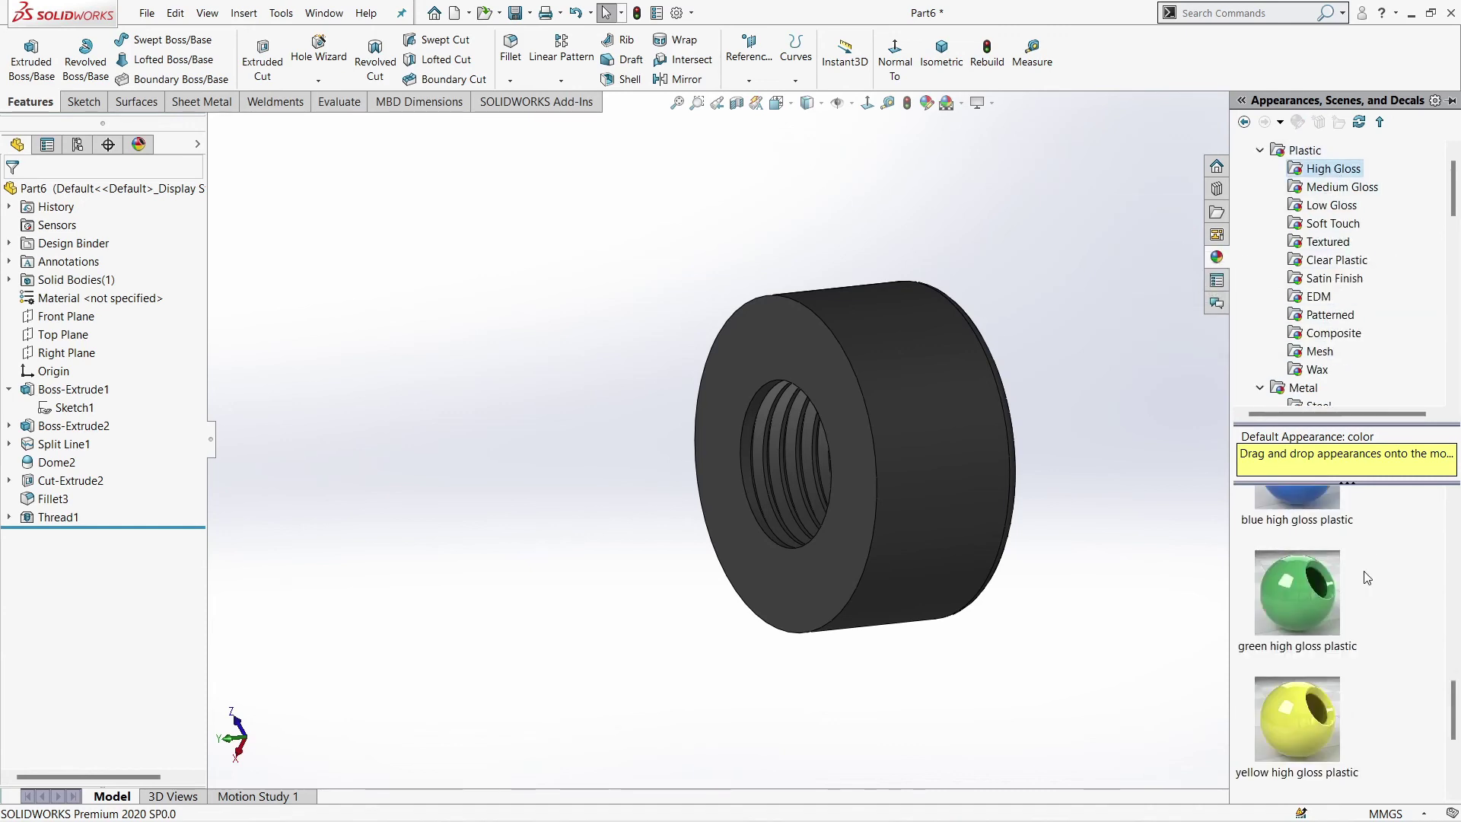
scroll(1297, 608, down, 3)
drag(1297, 593, 943, 561)
mouse_move(943, 561)
middle_down()
mouse_move(949, 587)
mouse_move(835, 669)
mouse_move(980, 559)
middle_up()
click(1342, 187)
scroll(1297, 609, down, 3)
scroll(1297, 608, down, 3)
click(1296, 615)
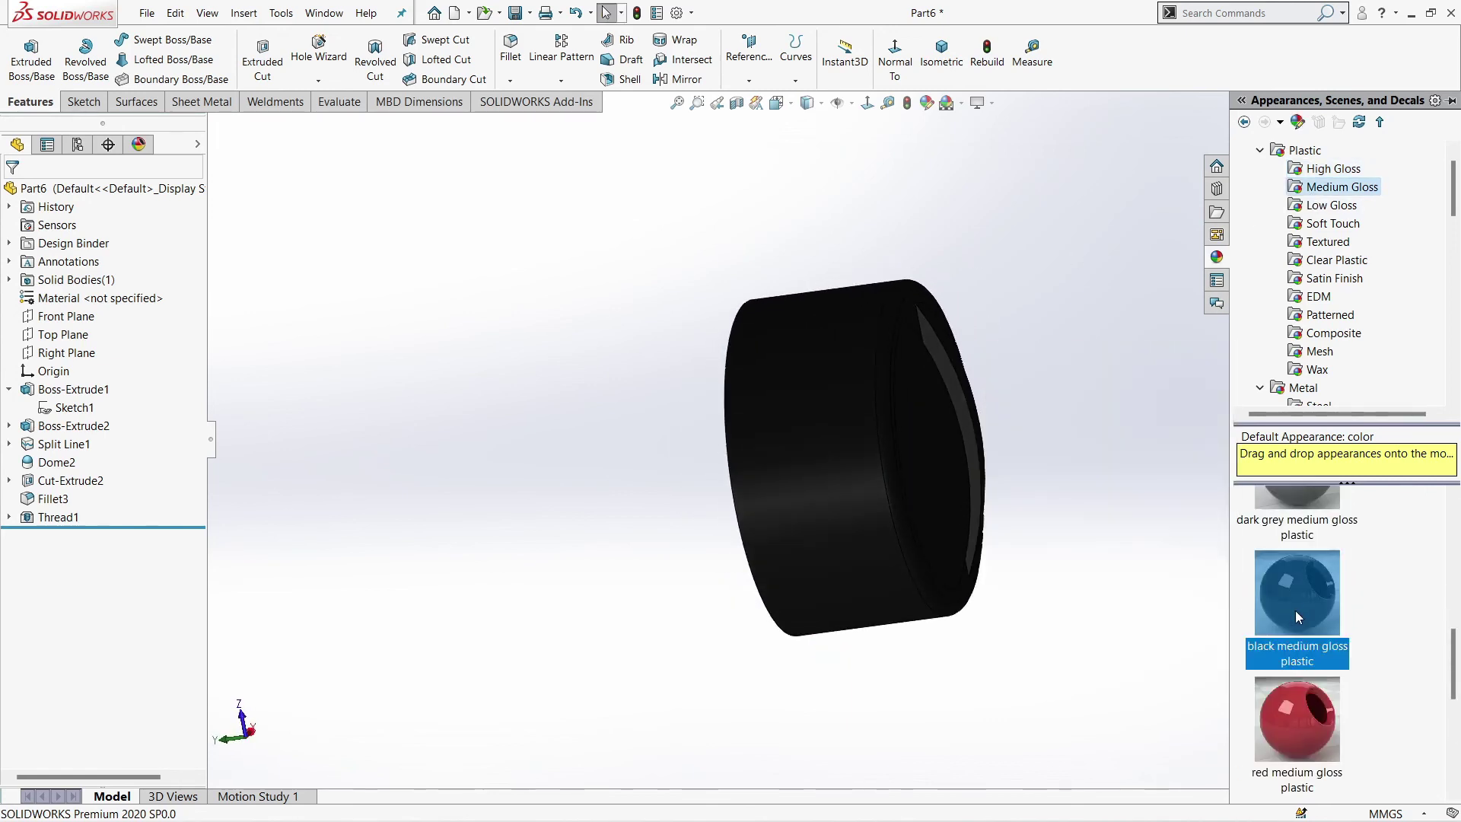
mouse_move(1074, 446)
middle_down()
mouse_move(1027, 467)
mouse_move(744, 211)
middle_up()
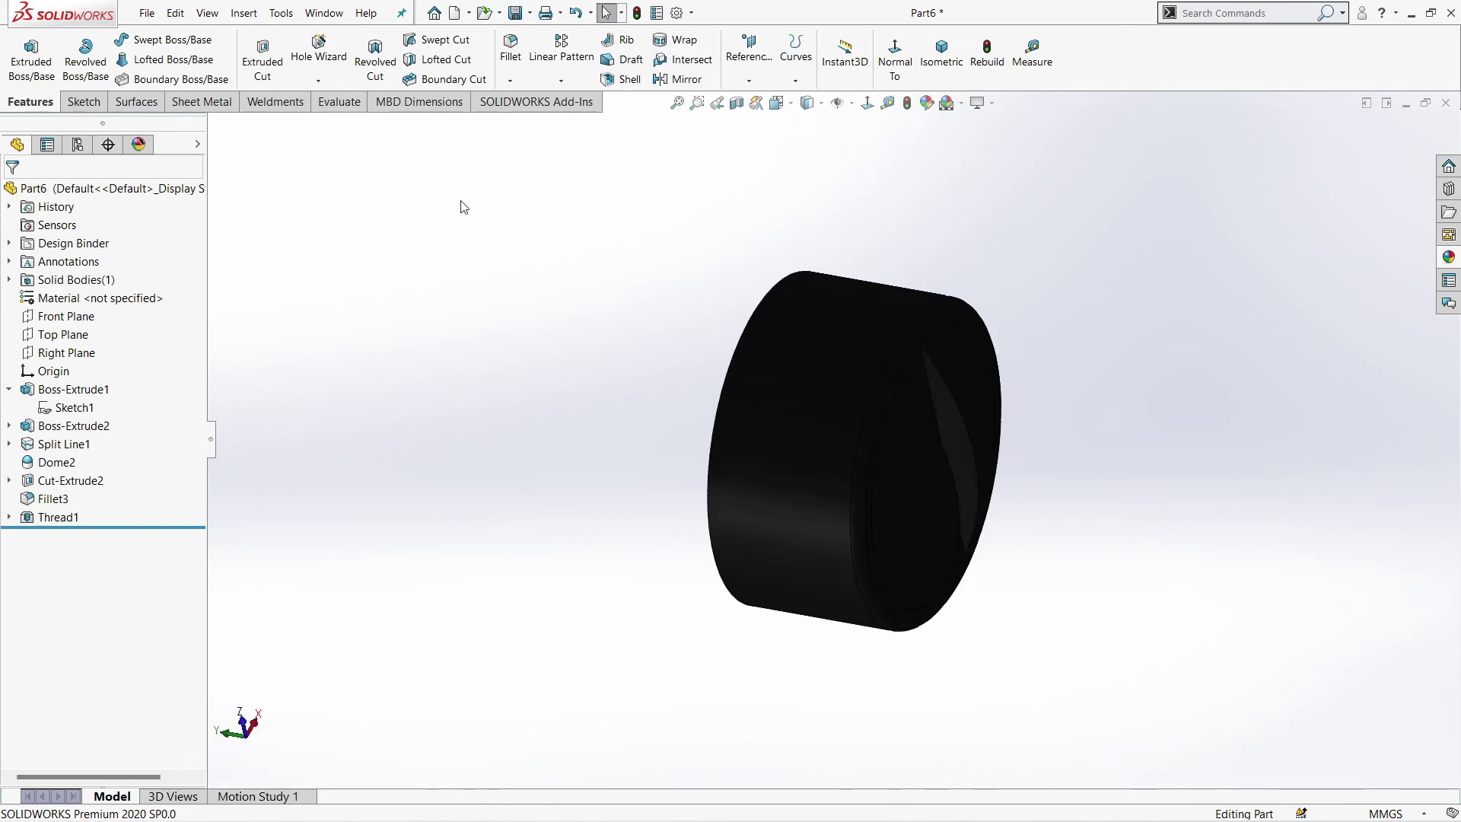
Review the applied black medium gloss appearance, then return to an isometric view
click(127, 146)
click(107, 243)
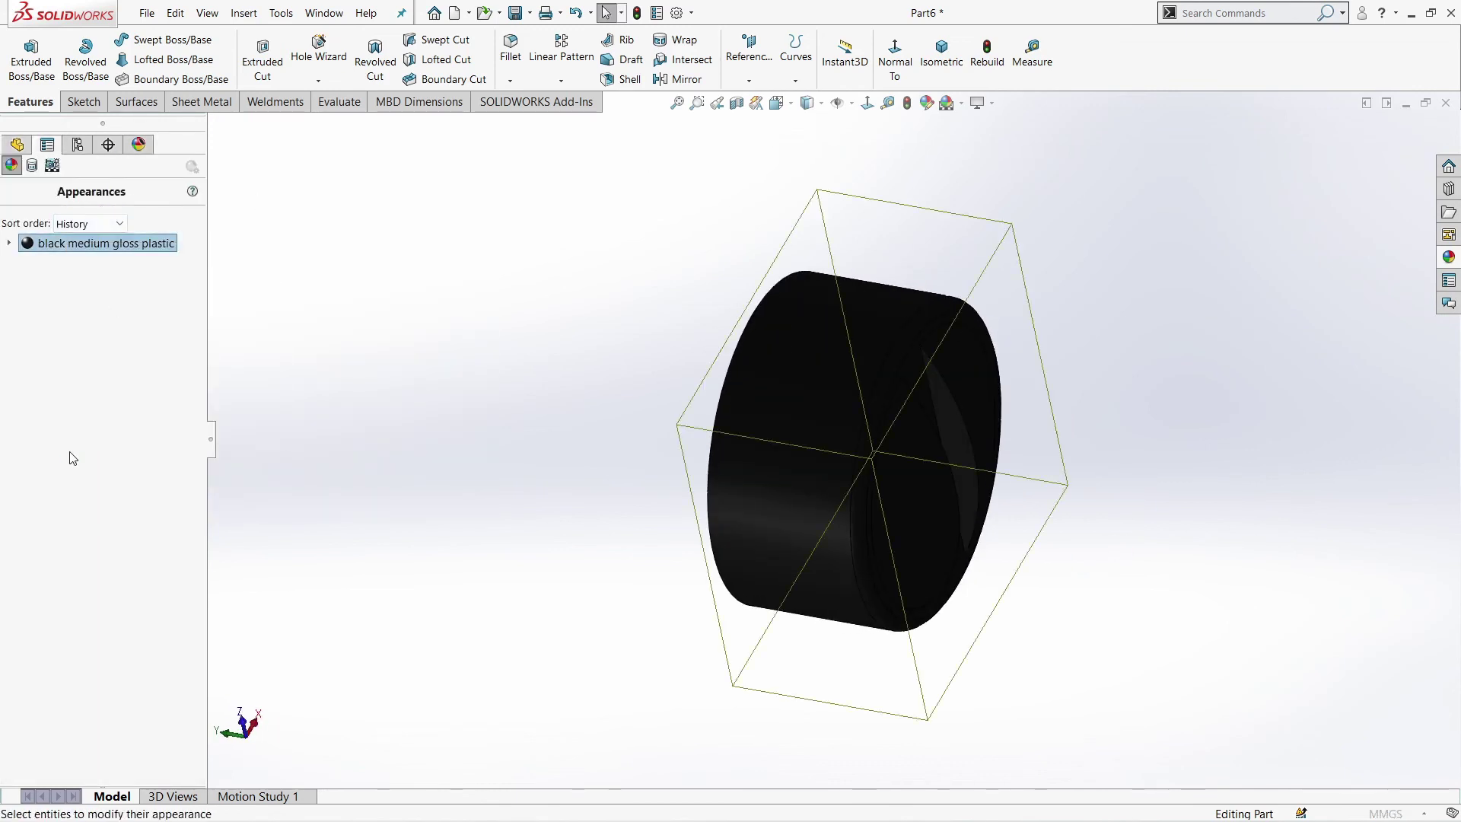
key(Escape)
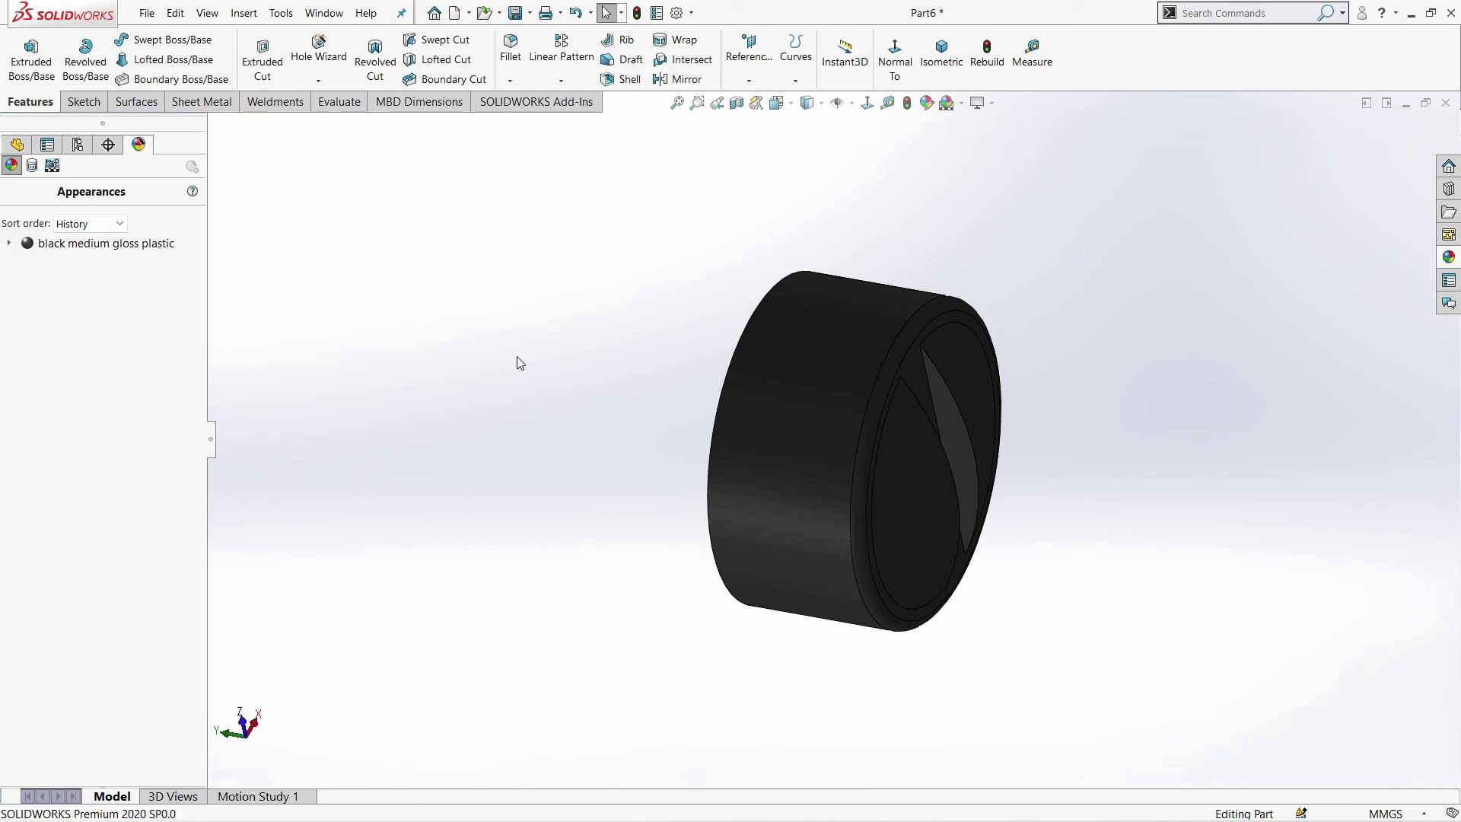
click(16, 145)
click(941, 55)
mouse_move(277, 615)
middle_down()
mouse_move(670, 369)
mouse_move(718, 456)
mouse_move(496, 368)
mouse_move(724, 411)
mouse_move(699, 504)
middle_up()
Create a Rotate model animation in Motion Study 1 and play it
click(257, 796)
click(423, 778)
click(810, 623)
click(52, 778)
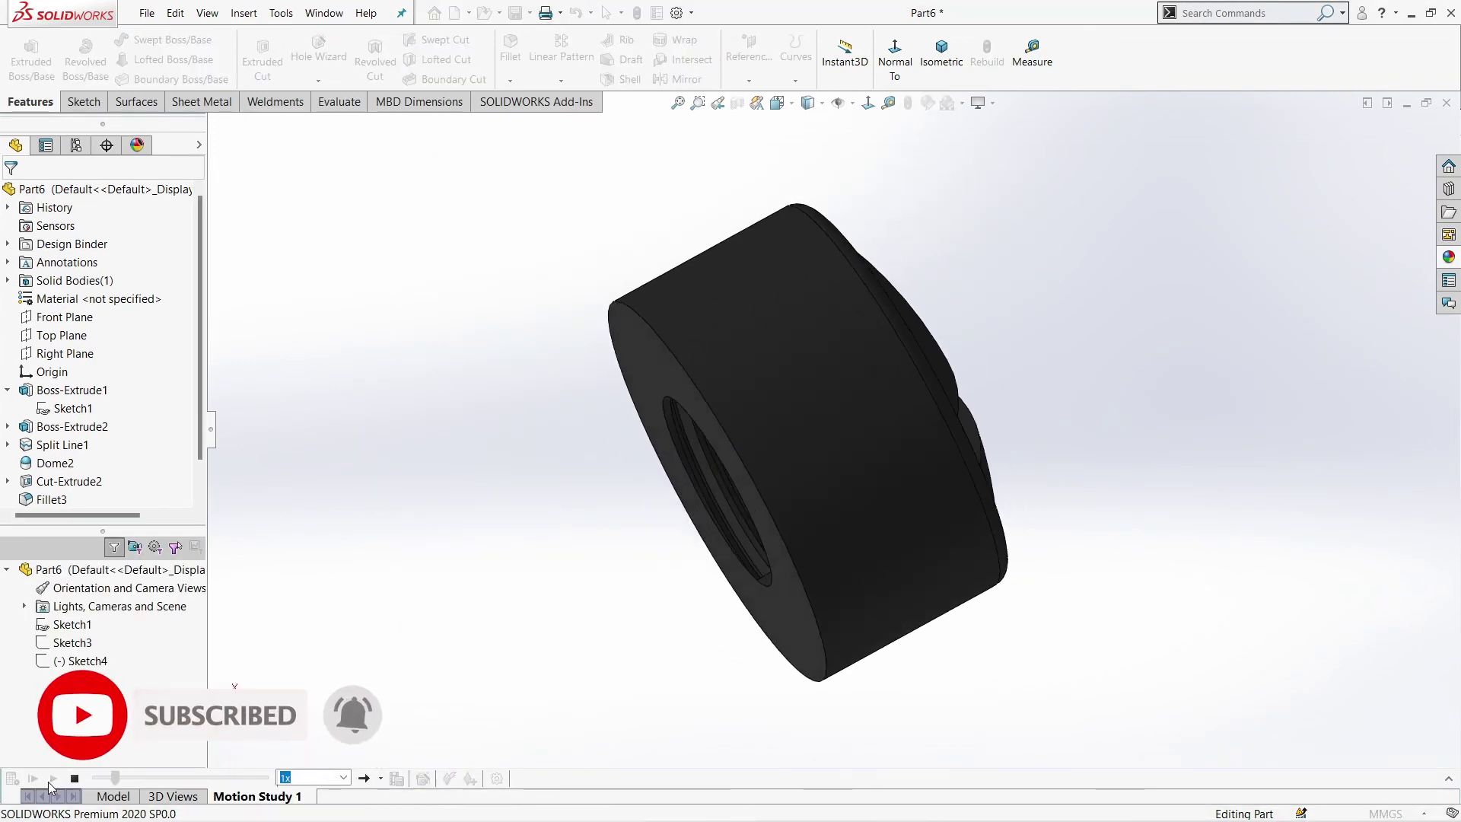